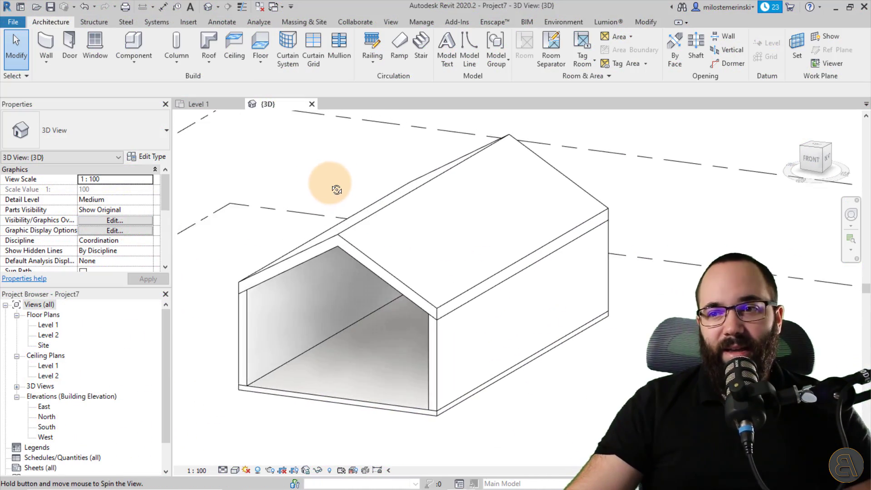
scroll(336, 194, "down", 2)
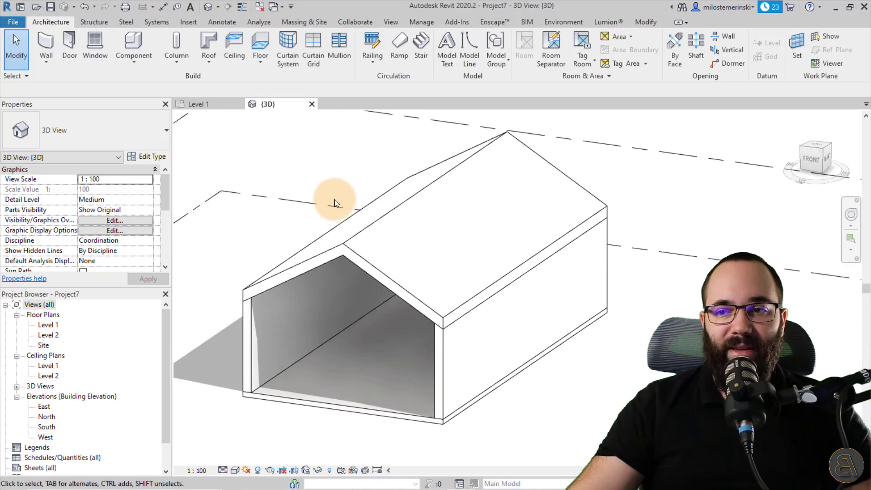
Step: Orbit the house to front and isometric views, selecting and deselecting the roof
left_click(292, 278)
mouse_move(316, 329)
middle_mouse_down("shift")
mouse_move(379, 268)
mouse_move(354, 254)
mouse_move(364, 276)
mouse_move(299, 241)
mouse_move(387, 323)
mouse_move(310, 274)
middle_mouse_up("shift")
left_click(334, 225)
left_click(364, 276)
scroll(345, 268, "up", 2)
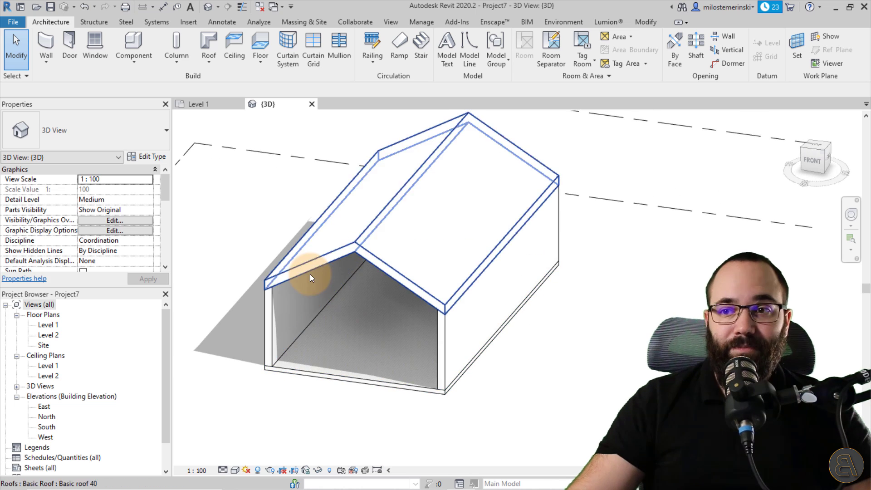
middle_click_drag(355, 293, 355, 303, "shift")
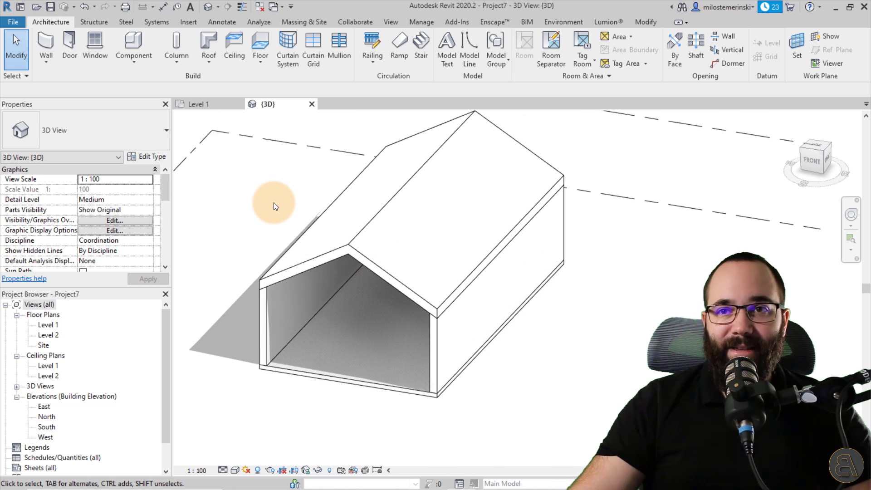
Step: Start a structural beam without saving and list the available beam types
left_click(94, 22)
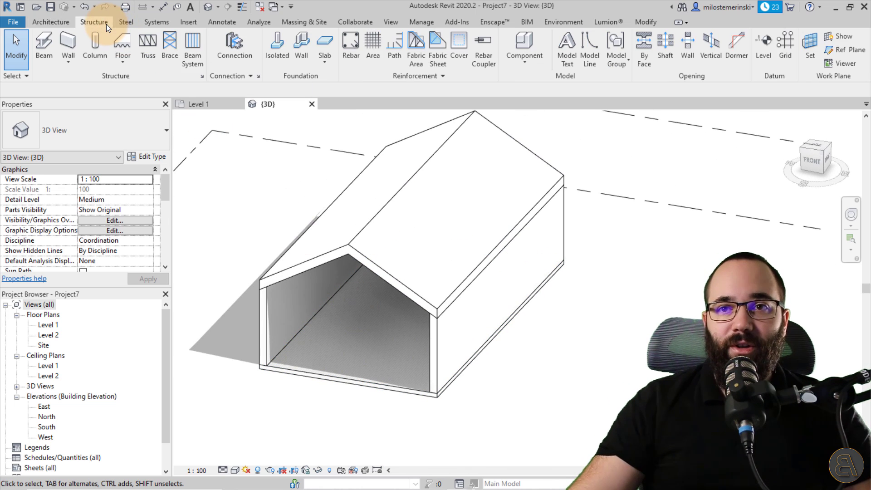
left_click(43, 55)
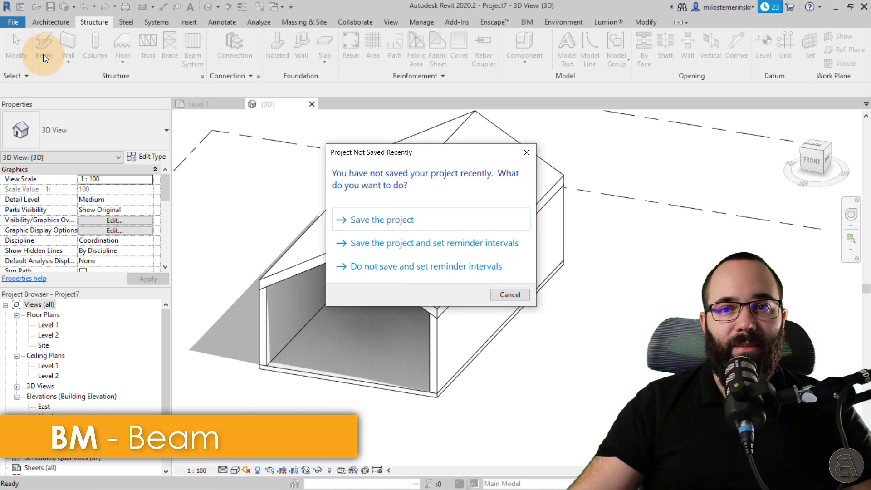
left_click(506, 297)
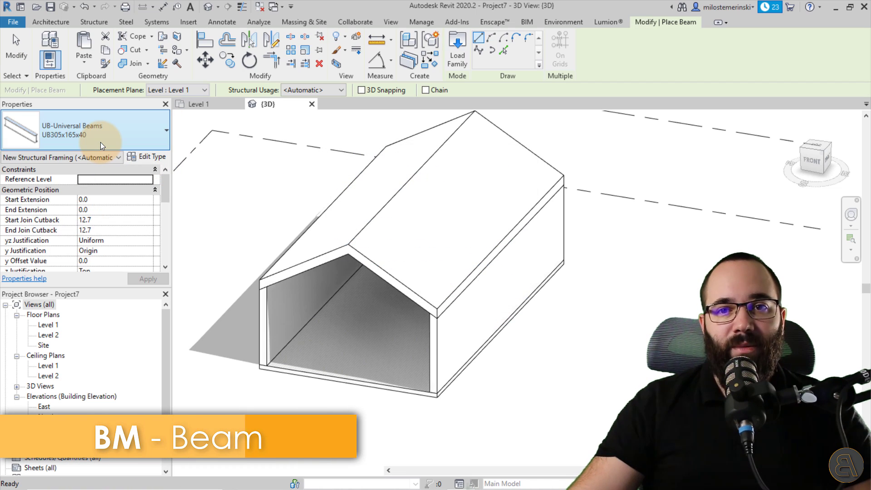
left_click(100, 142)
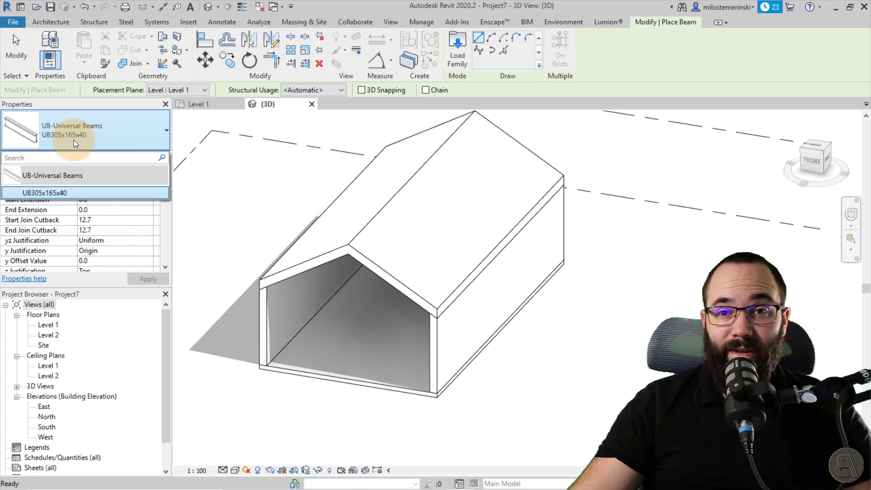
Step: Load M_Timber.rfa from US Metric > Structural Framing > Wood with the 140x286 type
left_click(457, 66)
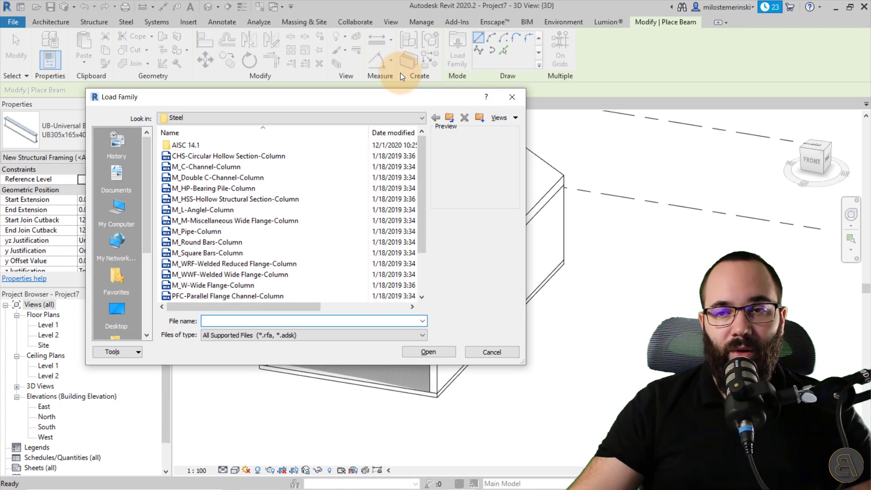
left_click(449, 119)
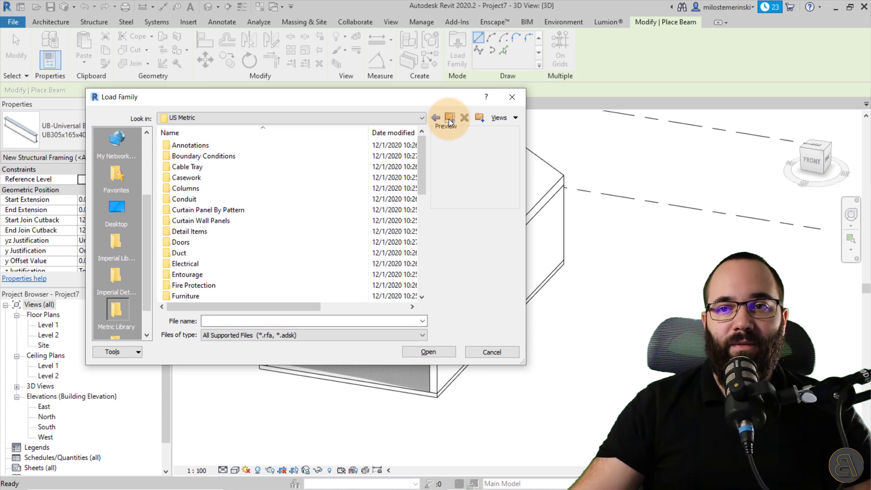
scroll(275, 191, "down", 2)
scroll(289, 187, "up", 2)
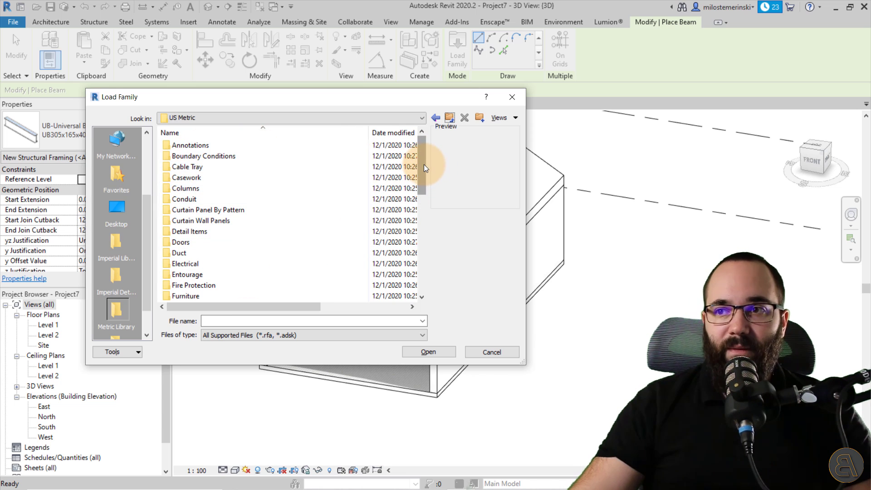
left_click_drag(423, 160, 422, 200)
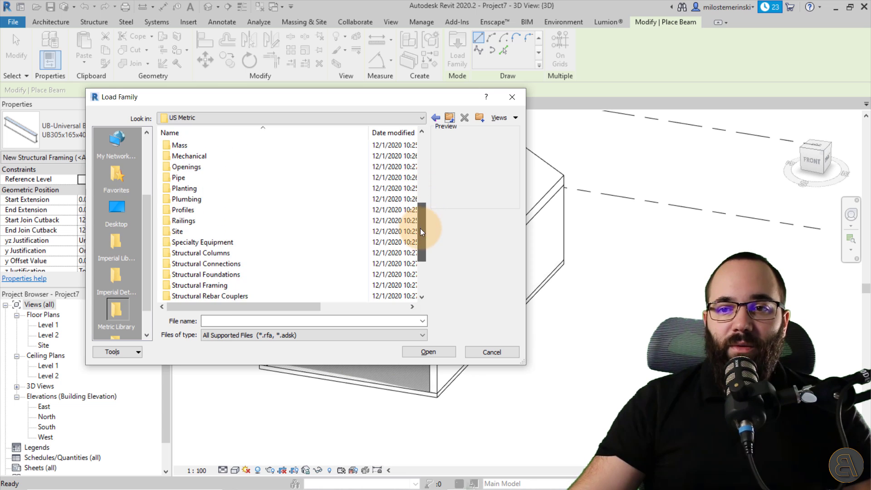
left_click_drag(419, 250, 419, 254)
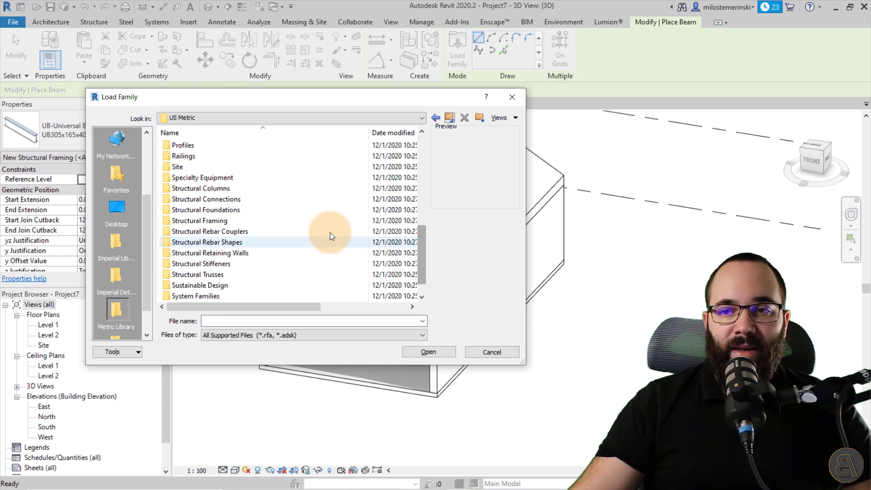
double_click(219, 220)
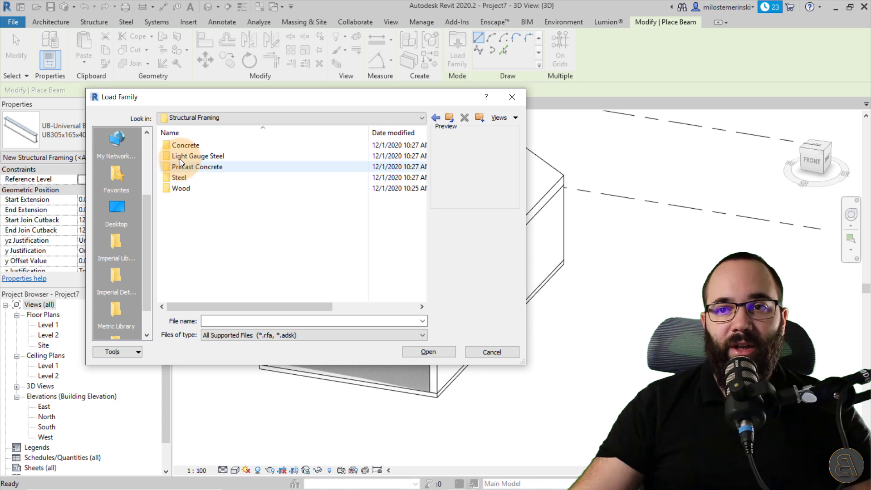
double_click(181, 189)
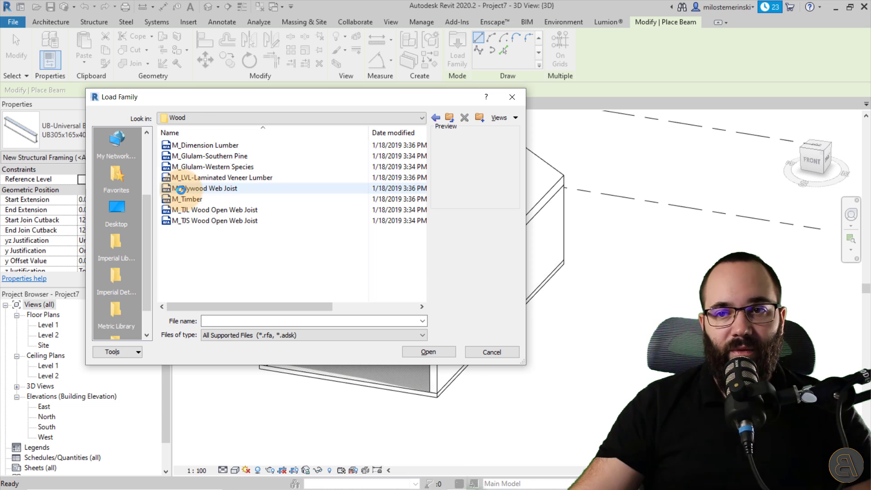
left_click(208, 146)
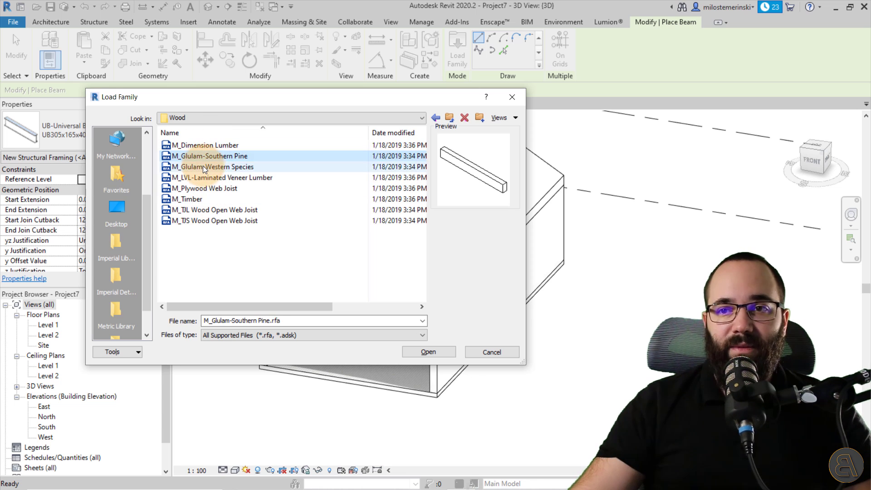
left_click(204, 167)
left_click(191, 199)
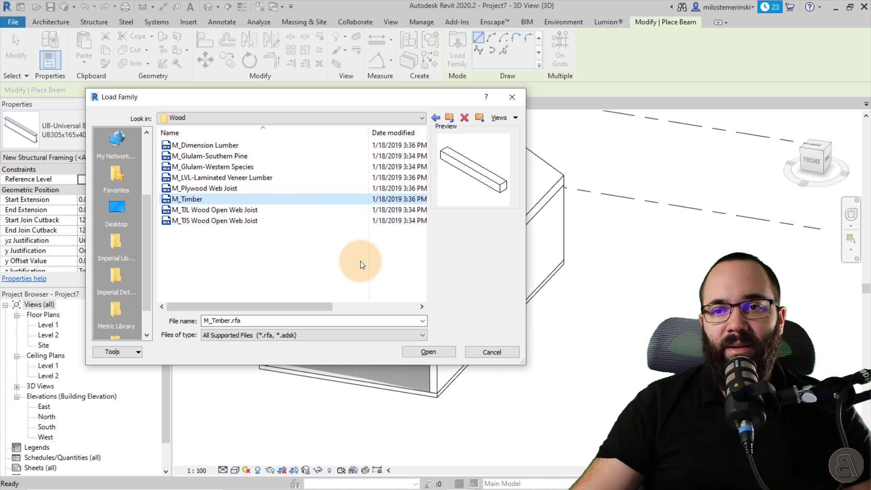
left_click(433, 350)
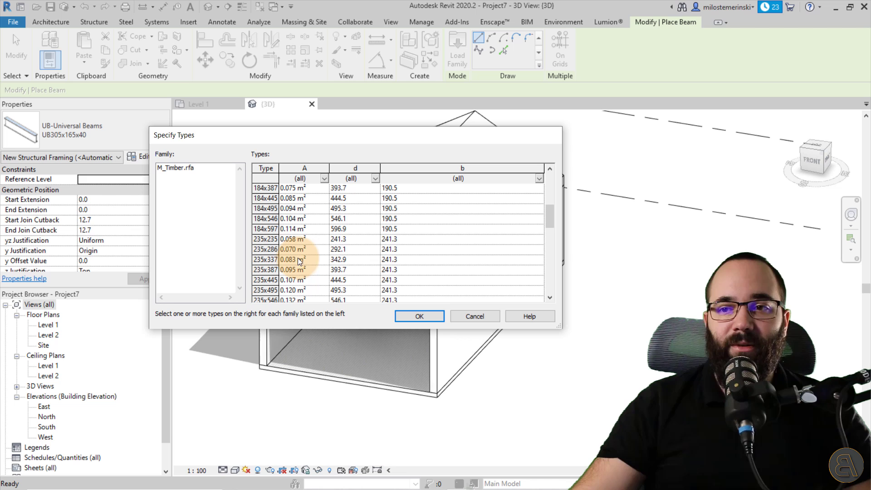
scroll(305, 252, "up", 2)
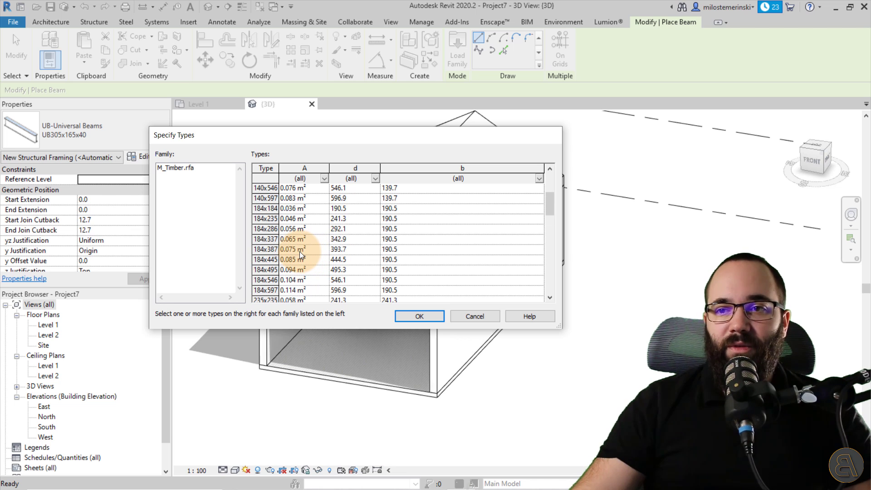
scroll(300, 251, "up", 2)
scroll(299, 251, "up", 1)
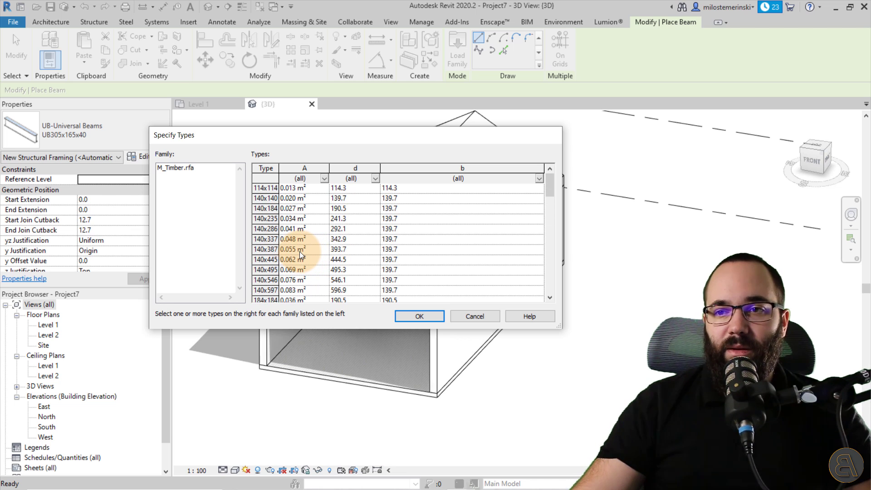
scroll(299, 251, "down", 1)
scroll(299, 252, "up", 1)
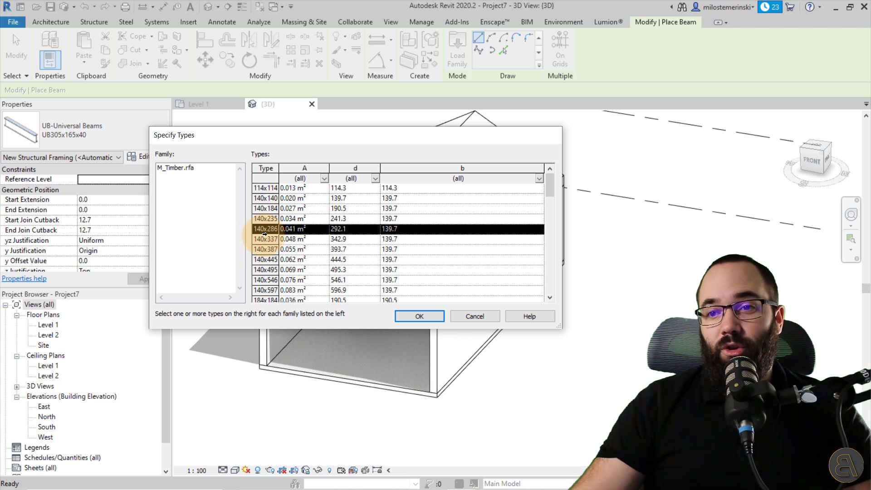
left_click(421, 316)
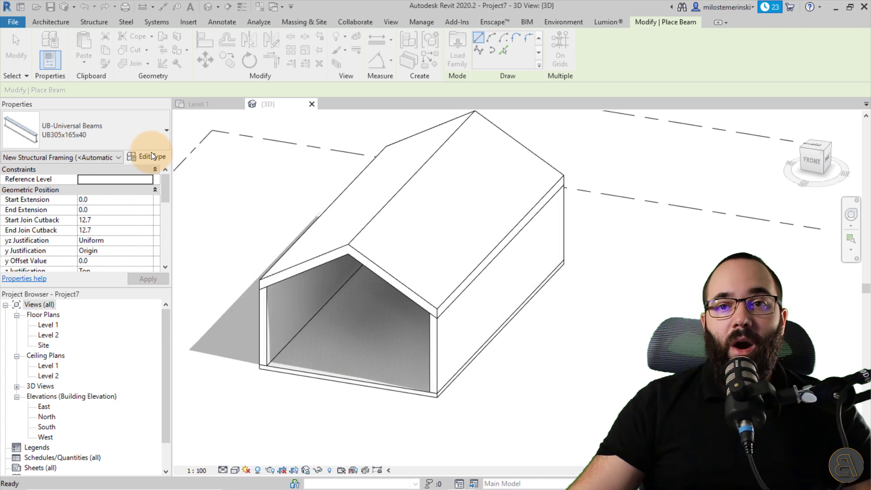
Step: Restart beam placement, check the beam types, then cancel the beam command
key("Escape")
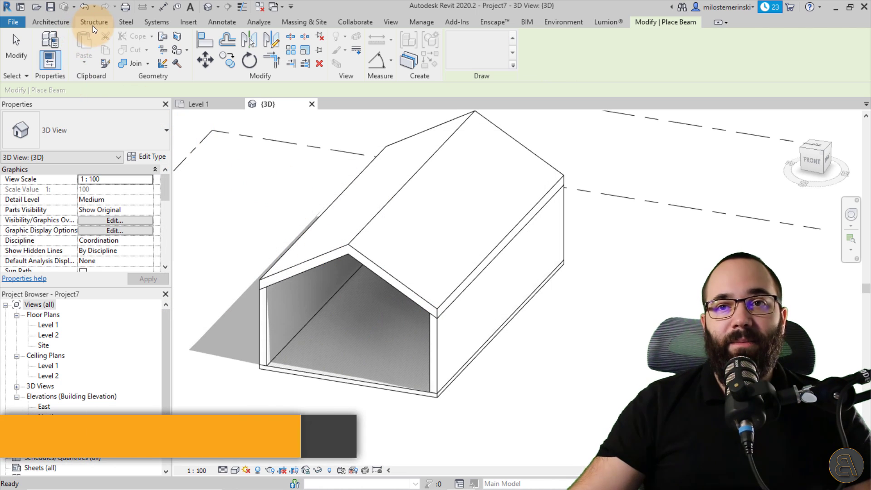
left_click(93, 21)
left_click(45, 47)
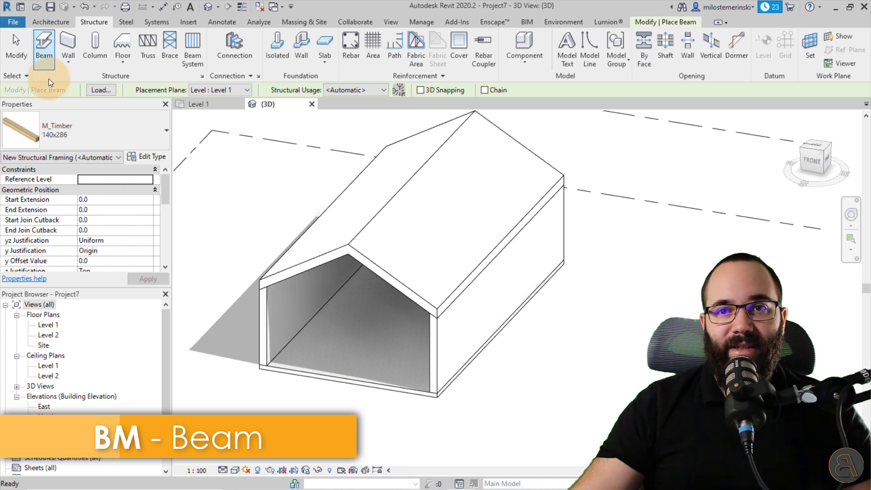
left_click(80, 135)
key("Escape")
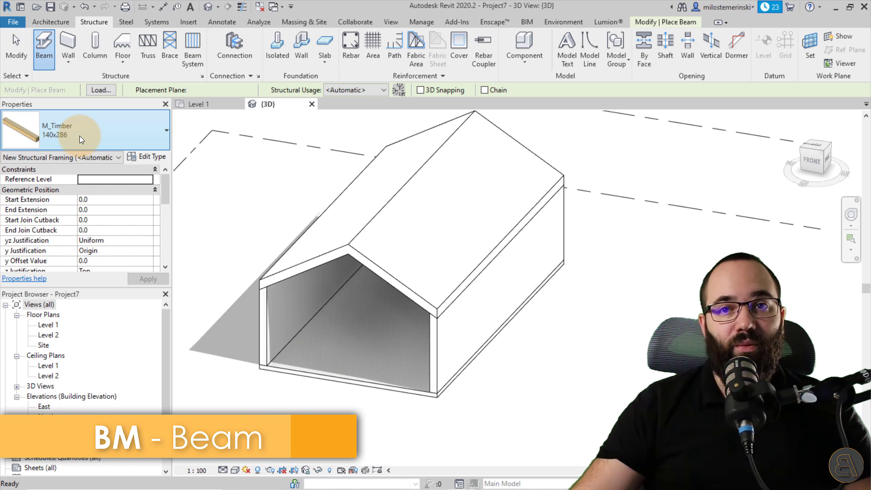
key("Escape")
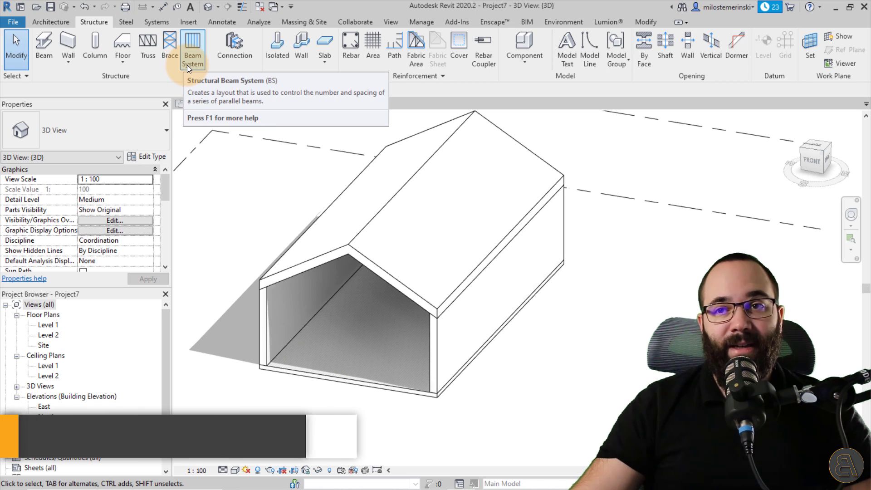
Step: Start a beam system of M_Timber 140x286 beams at 1200 fixed spacing
left_click(189, 65)
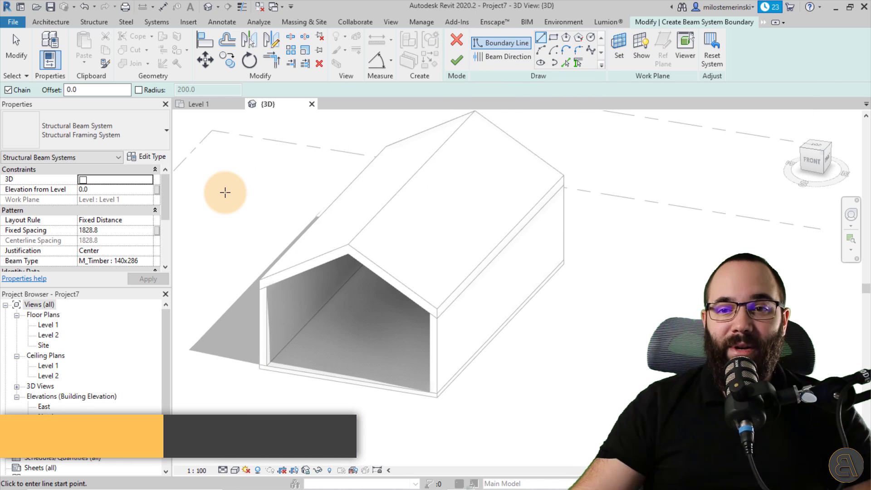
left_click(147, 262)
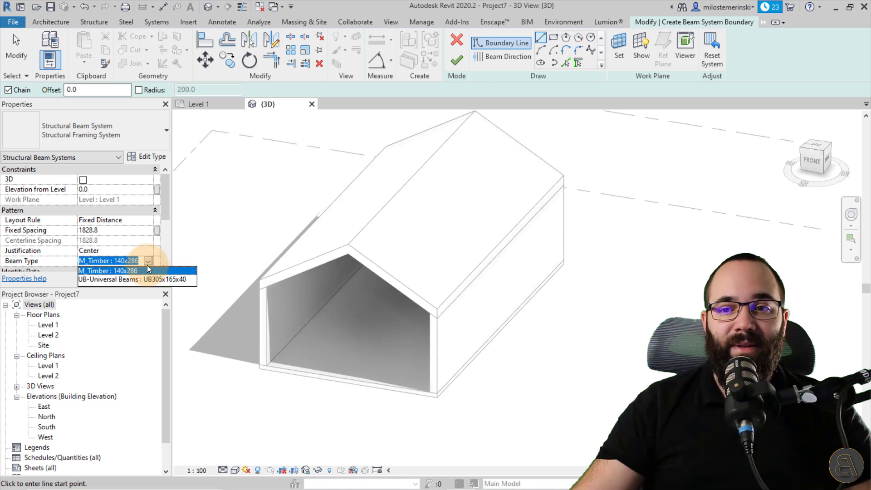
left_click(123, 271)
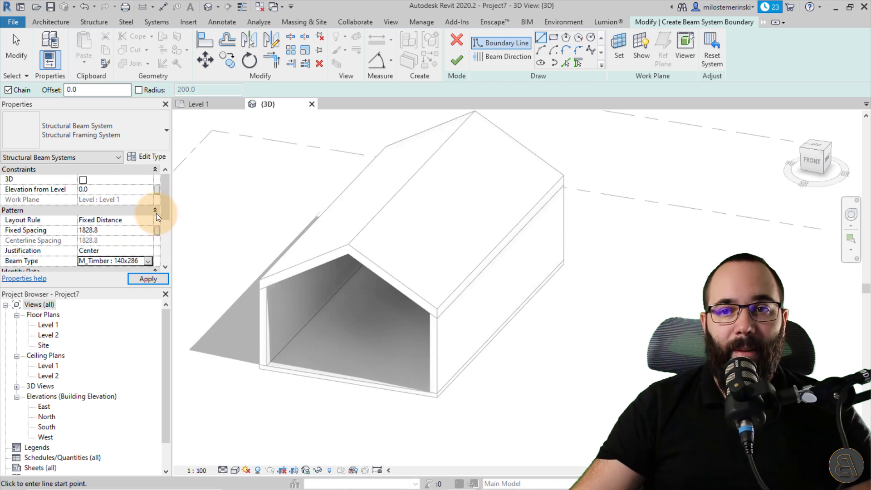
left_click(118, 231)
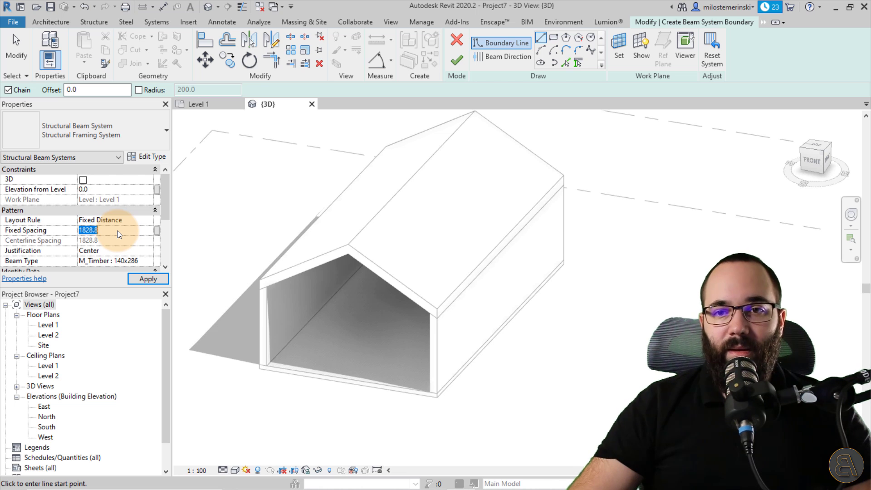
type("1200")
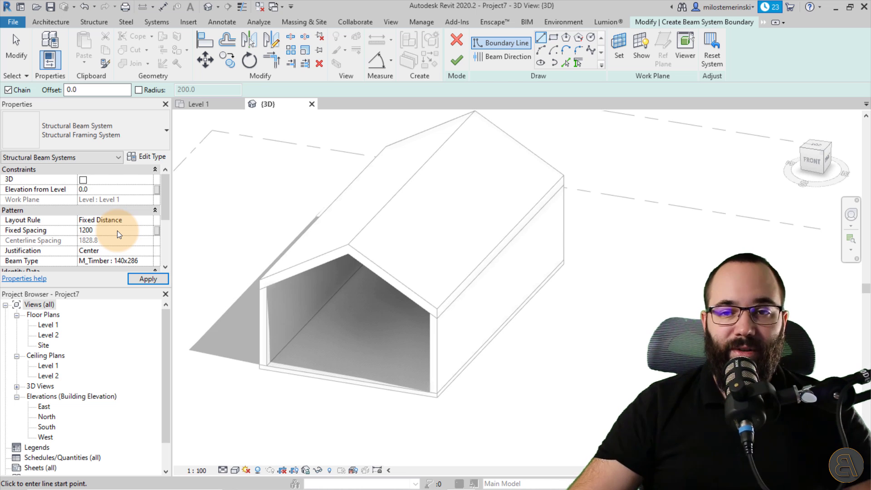
left_click(148, 279)
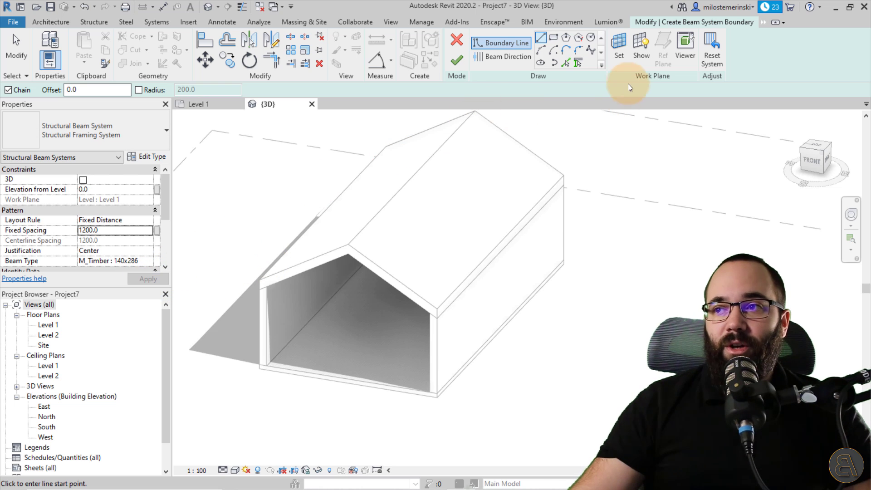
left_click(624, 58)
Step: Set the beam system's work plane to the roof slope
left_click(125, 225)
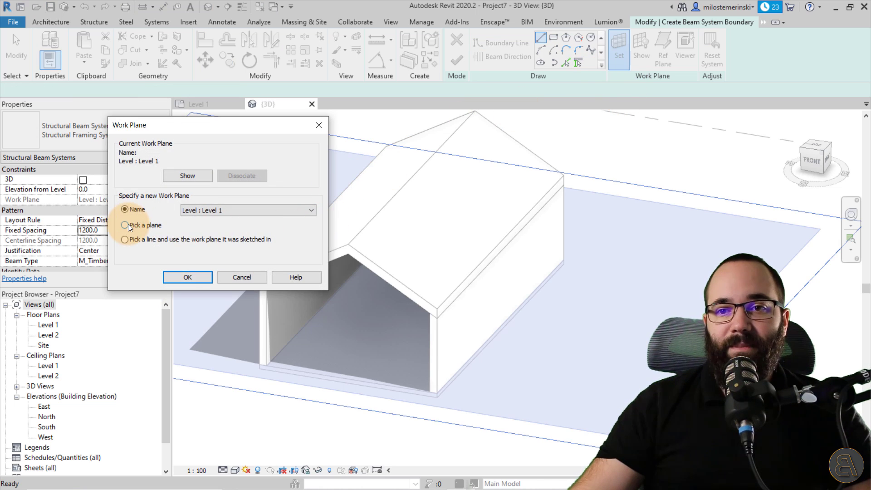
left_click(187, 277)
middle_click_drag(293, 292, 293, 170, "shift")
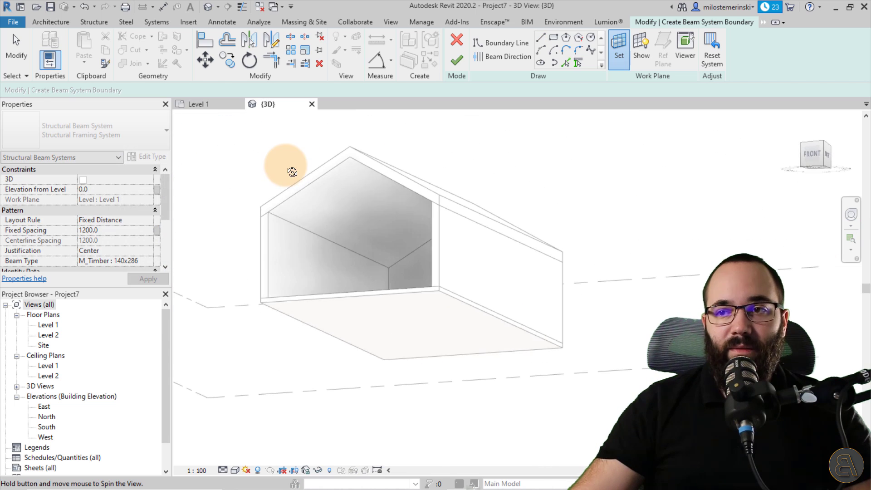
left_click(307, 191)
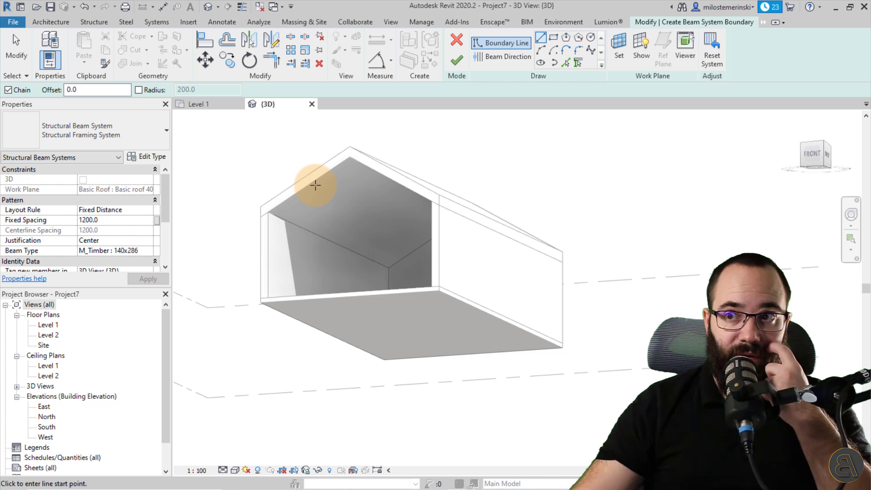
scroll(306, 196, "up", 2)
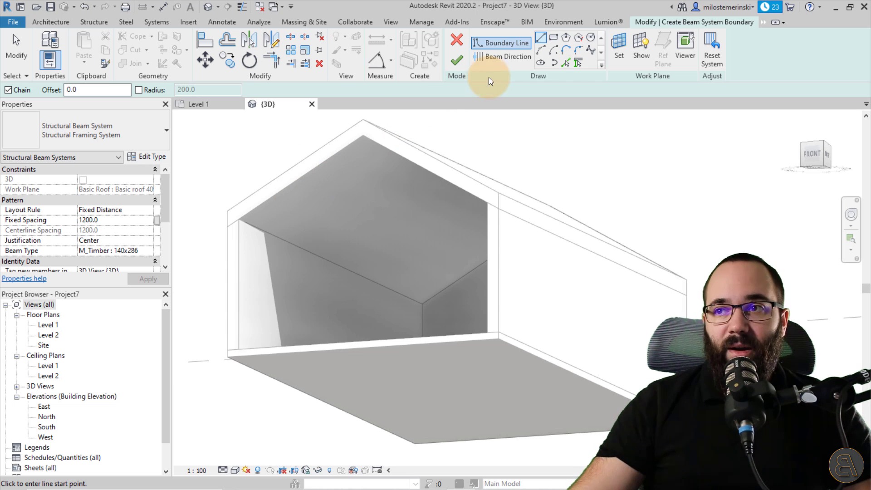
Step: Trace the roof and wall edges as beam system boundary lines
left_click(564, 67)
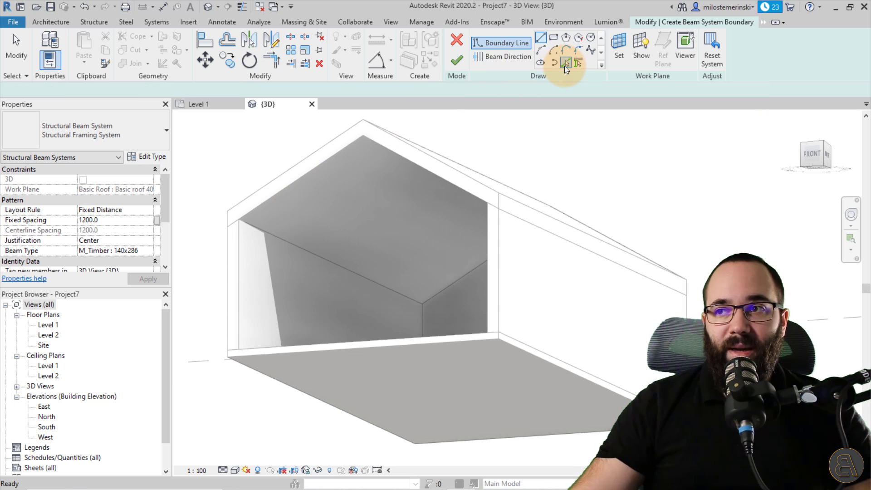
left_click(287, 183)
left_click(267, 236)
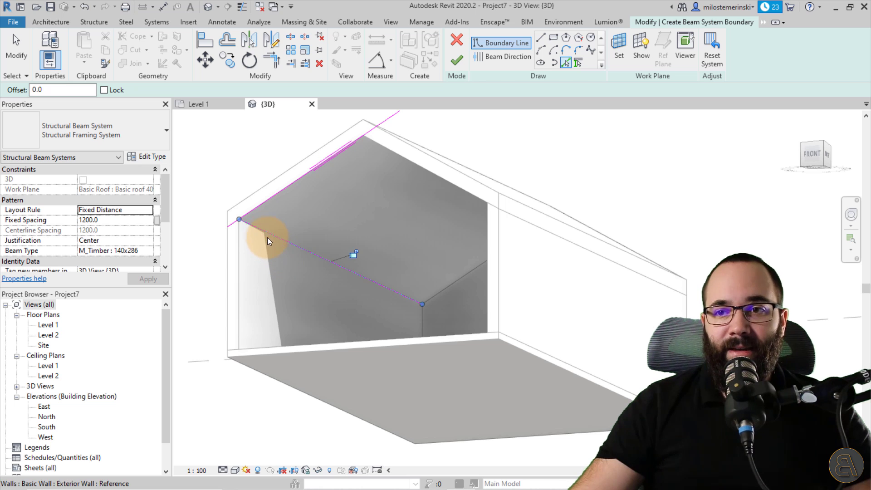
mouse_move(451, 280)
middle_mouse_down("shift")
mouse_move(402, 231)
mouse_move(462, 245)
middle_mouse_up("shift")
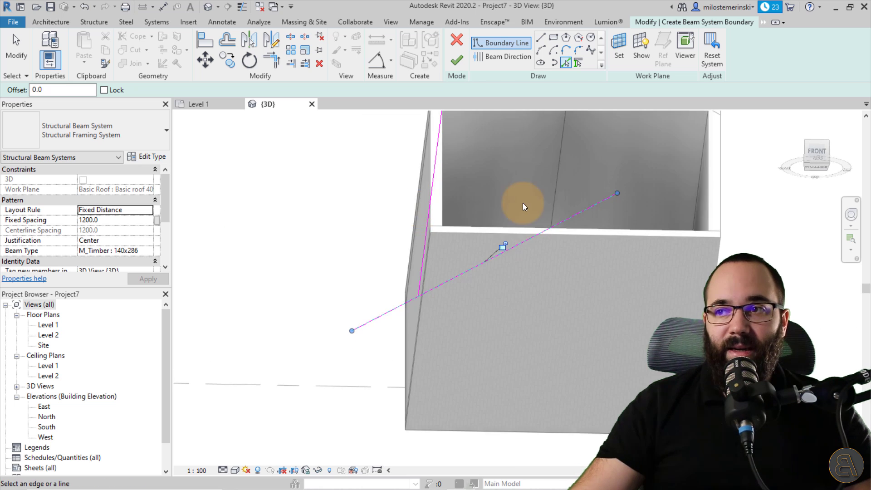
mouse_move(425, 222)
middle_mouse_down("shift")
mouse_move(342, 276)
mouse_move(371, 265)
middle_mouse_up("shift")
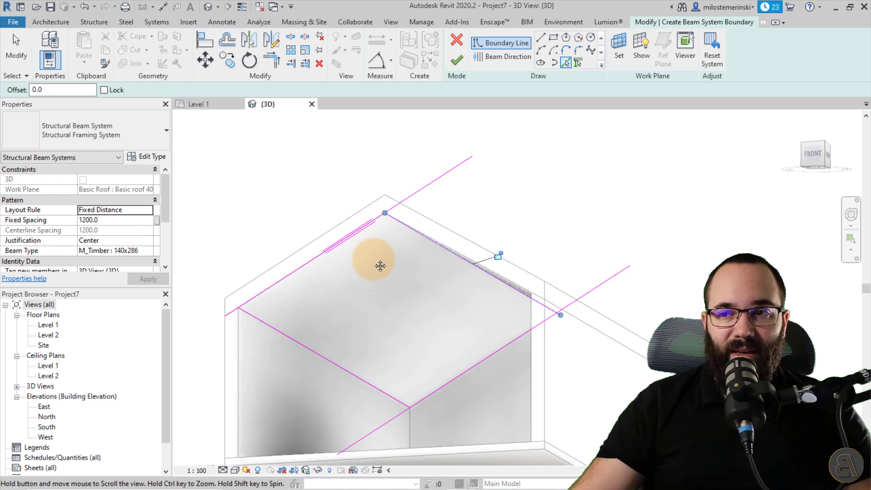
Step: Trim the boundary lines into corners with TR to close the loop
key("t")
key("r")
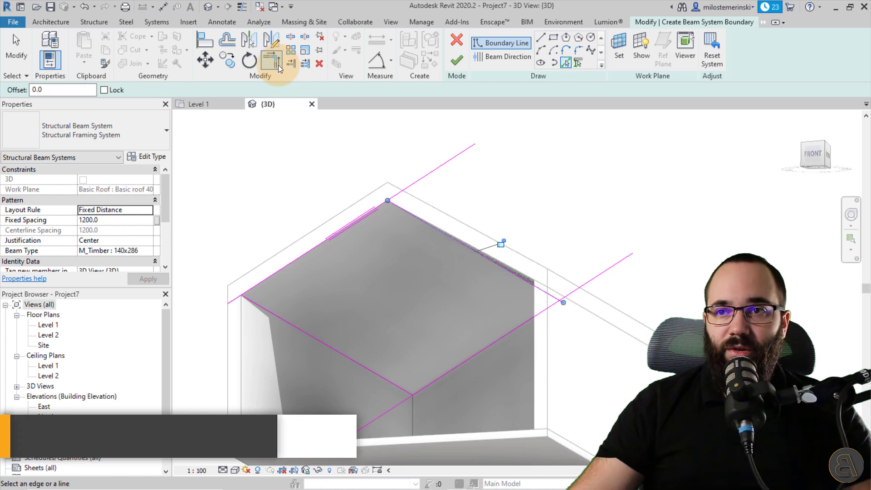
left_click(403, 206)
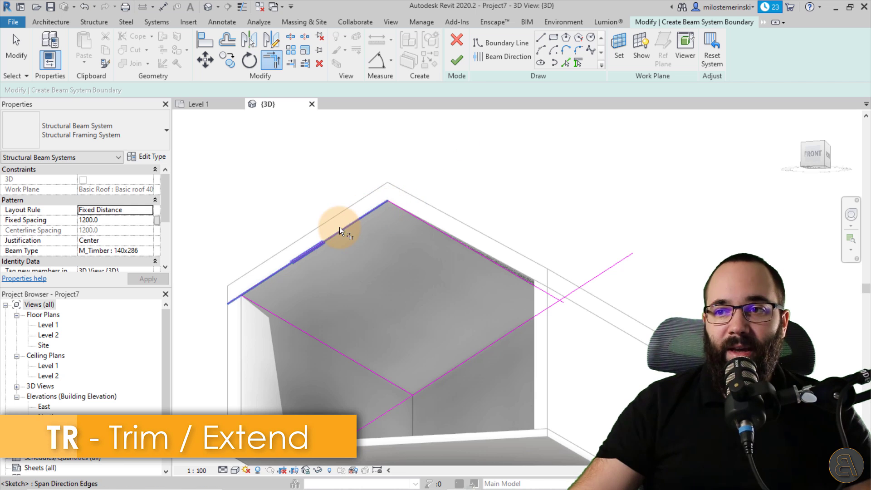
left_click(326, 348)
left_click(545, 308)
mouse_move(533, 303)
middle_mouse_down("shift")
mouse_move(475, 263)
mouse_move(347, 245)
mouse_move(409, 293)
mouse_move(347, 246)
mouse_move(338, 225)
middle_mouse_up("shift")
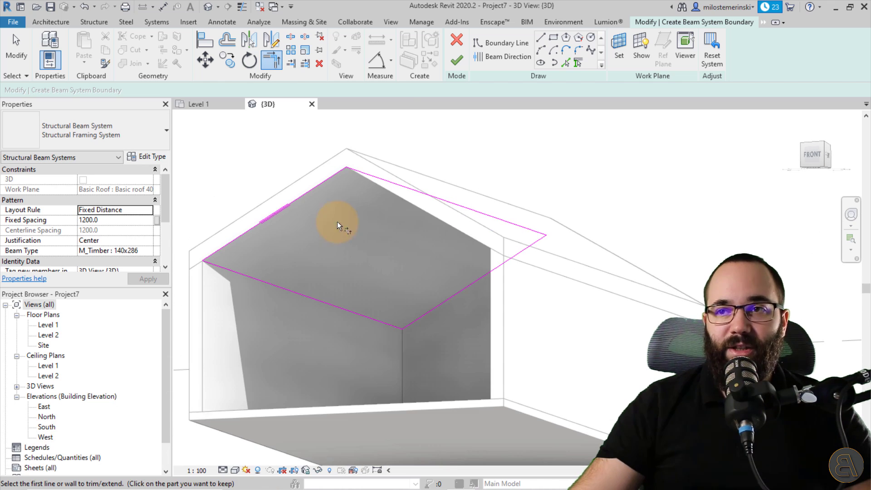
Step: Finish the boundary sketch to generate the timber joists
left_click(453, 65)
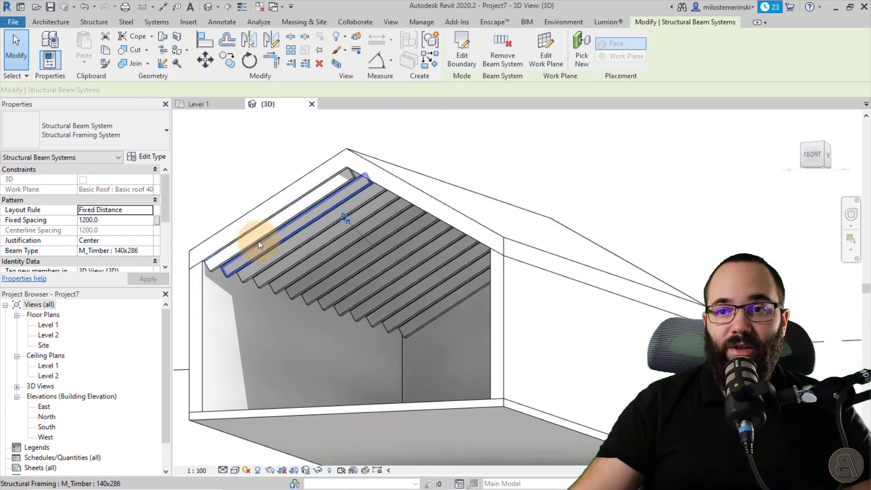
mouse_move(253, 251)
middle_mouse_down("shift")
mouse_move(279, 253)
mouse_move(289, 276)
middle_mouse_up("shift")
key("Escape")
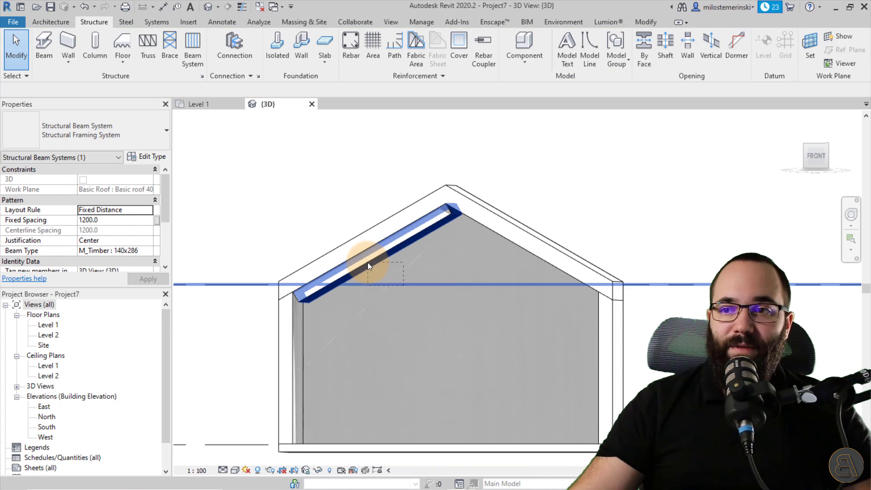
middle_click_drag(367, 262, 453, 257, "shift")
key("Escape")
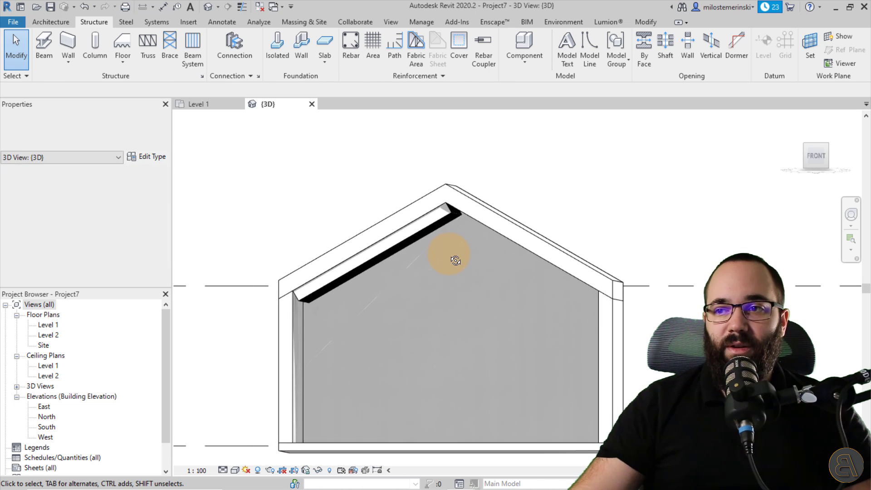
scroll(438, 244, "up", 5)
scroll(447, 249, "up", 2)
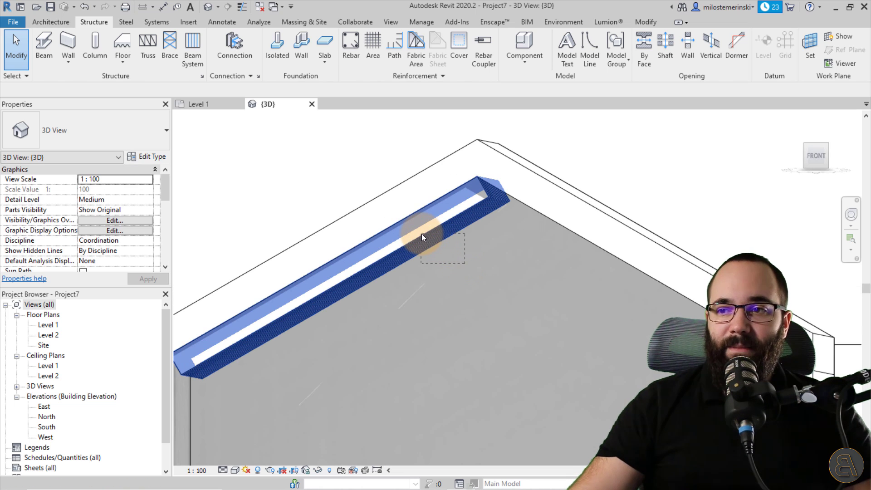
Step: Set the roof joists' z Justification to Center and apply it
left_click(443, 259)
scroll(475, 284, "down", 4)
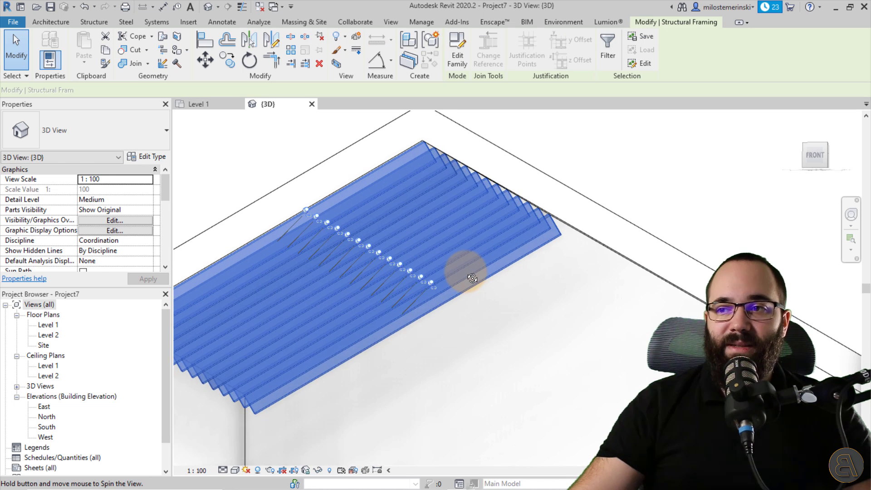
middle_click_drag(469, 279, 466, 271, "shift")
scroll(126, 222, "down", 2)
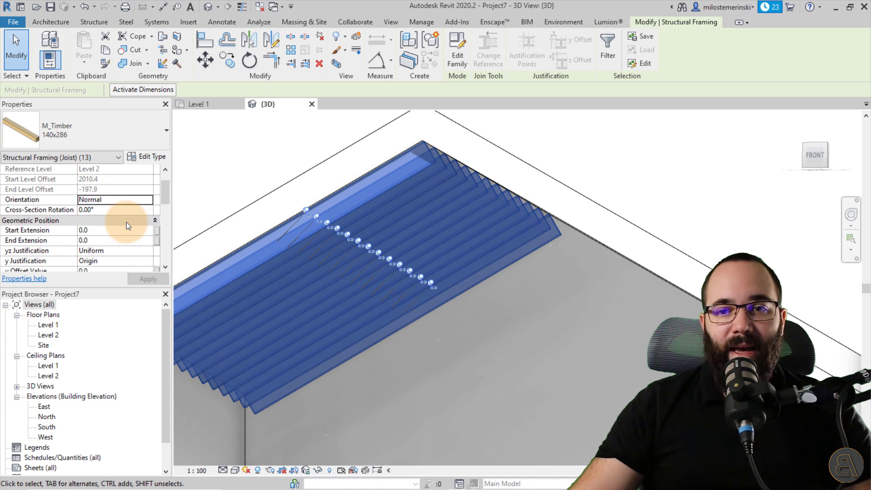
scroll(126, 222, "down", 2)
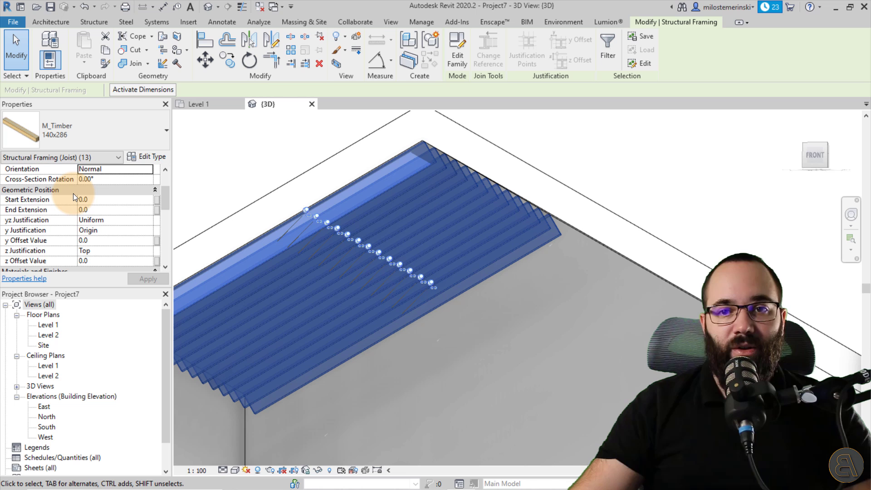
left_click_drag(164, 197, 165, 204)
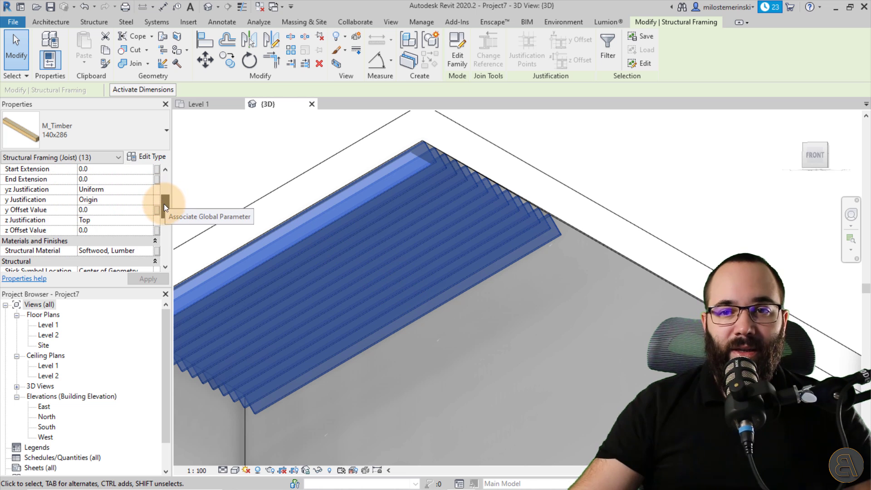
left_click(148, 220)
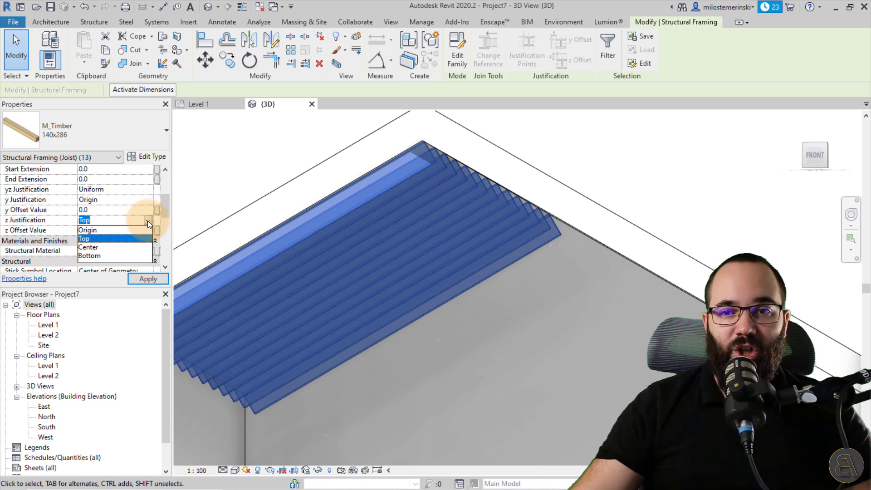
left_click(92, 236)
left_click(148, 280)
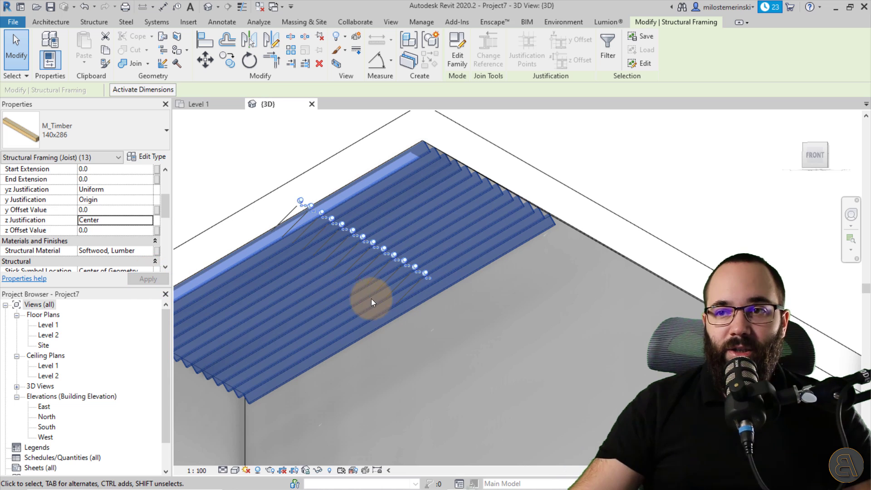
middle_click_drag(416, 321, 457, 327, "shift")
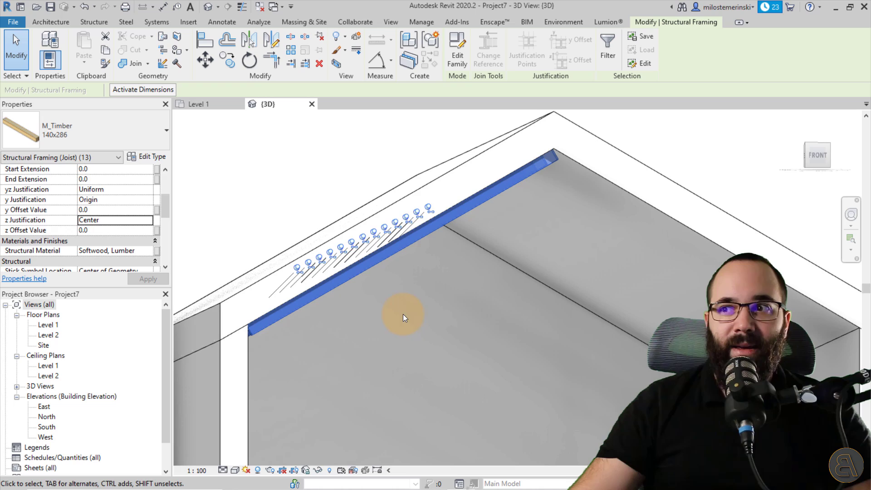
middle_click_drag(431, 316, 409, 310, "shift")
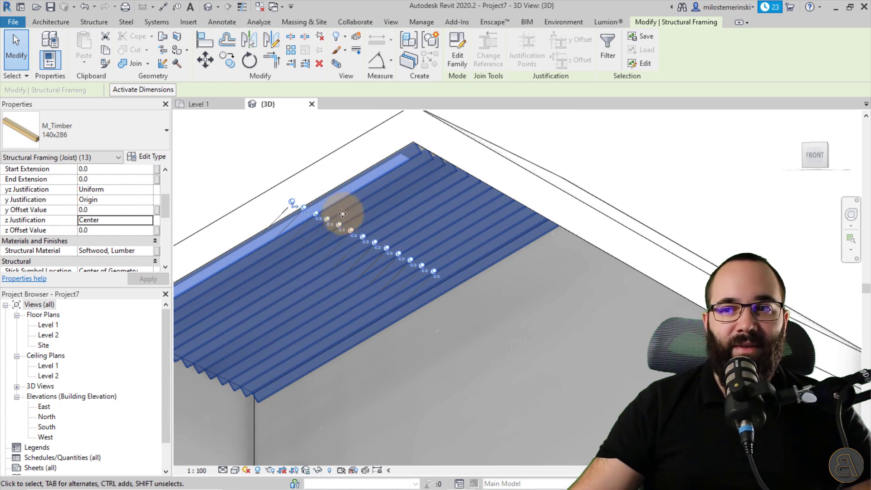
Step: Select the whole beam system using Tab and open the Site plan
left_click(486, 300)
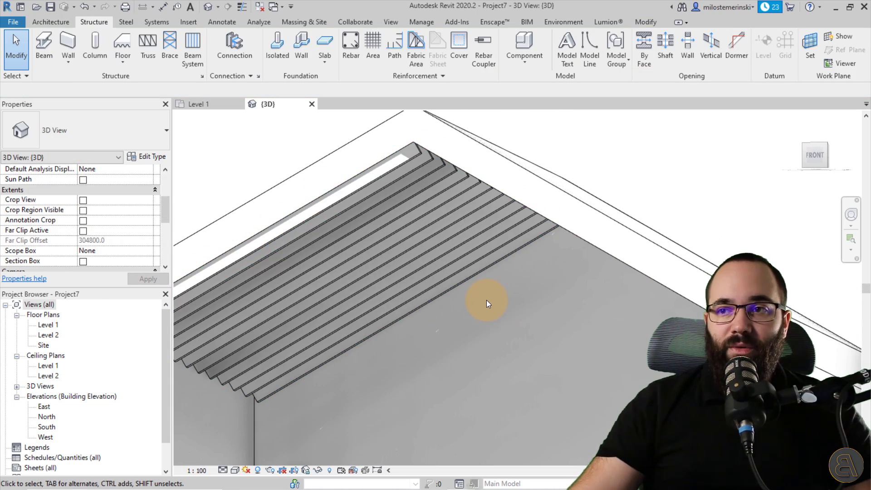
scroll(492, 297, "up", 4)
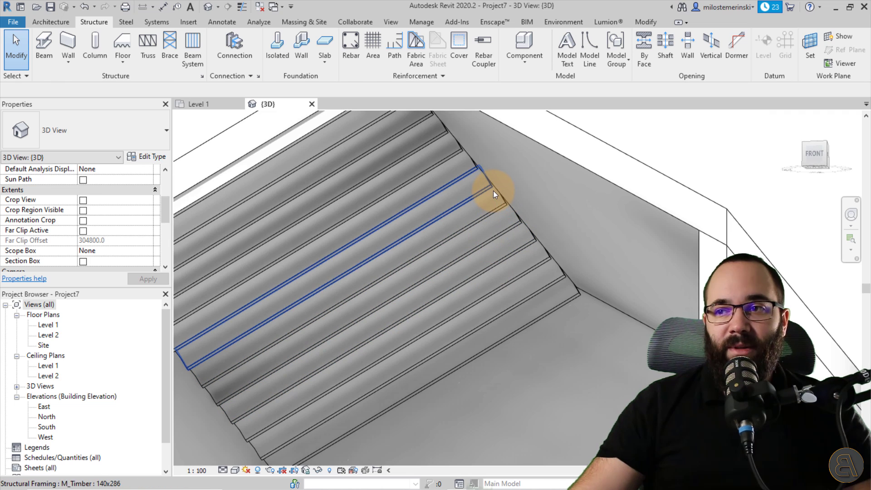
key("Tab")
scroll(495, 191, "down", 2)
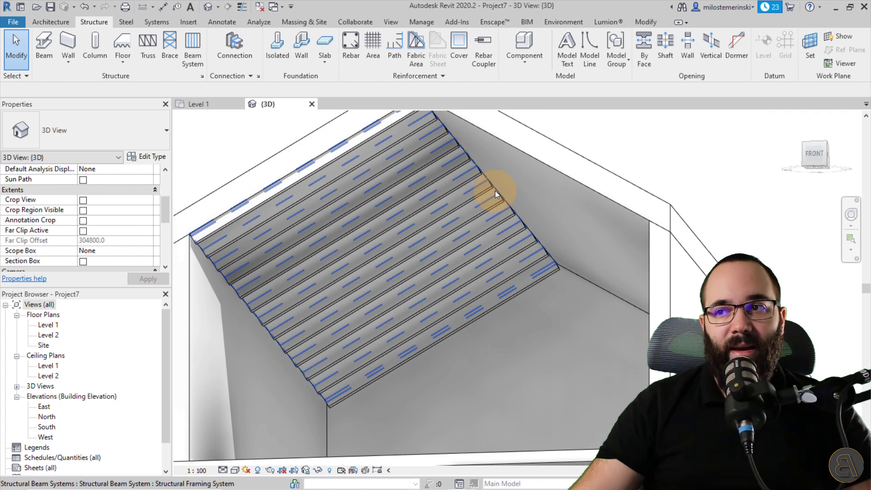
left_click(495, 191)
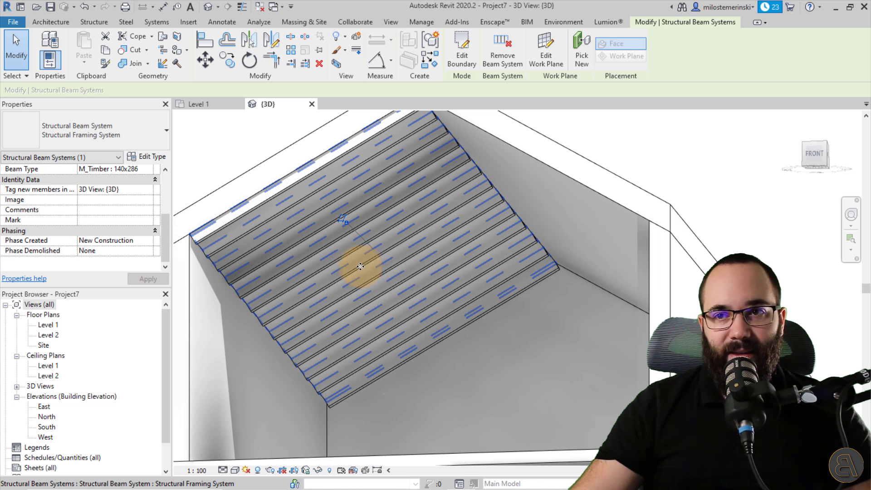
double_click(43, 346)
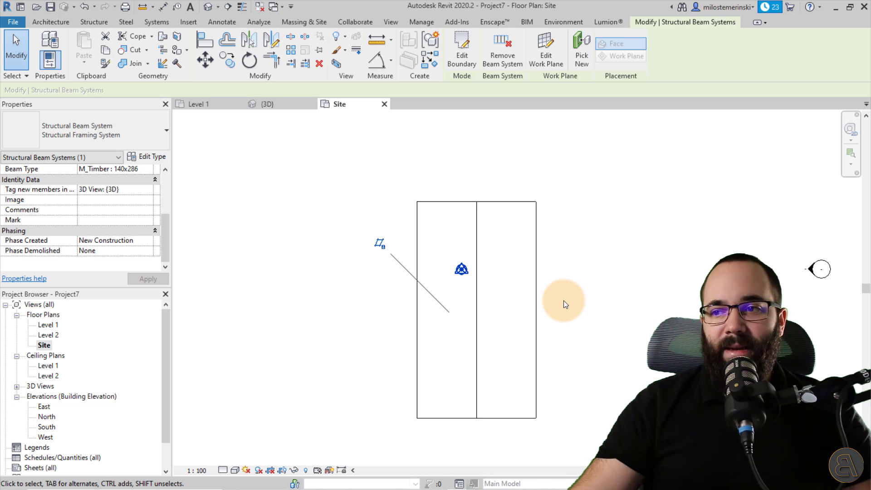
Step: Mirror the beam system across the vertical centre line and view it in 3D
left_click(249, 39)
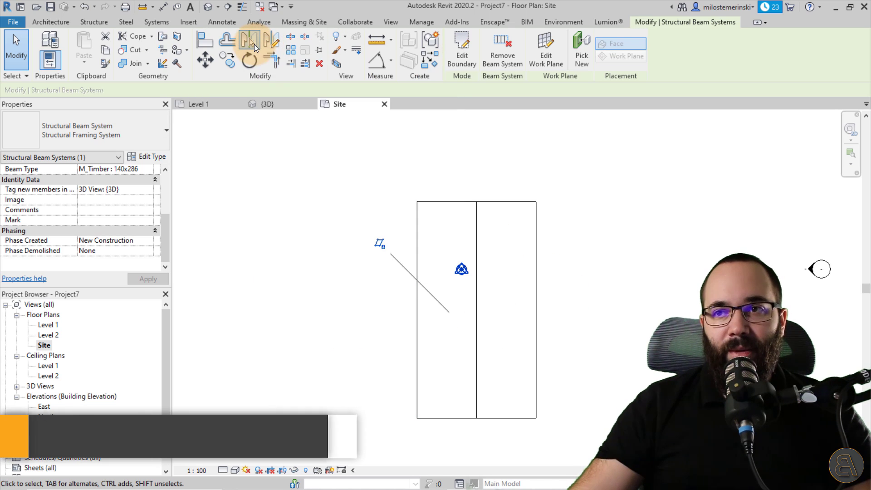
scroll(476, 208, "up", 3)
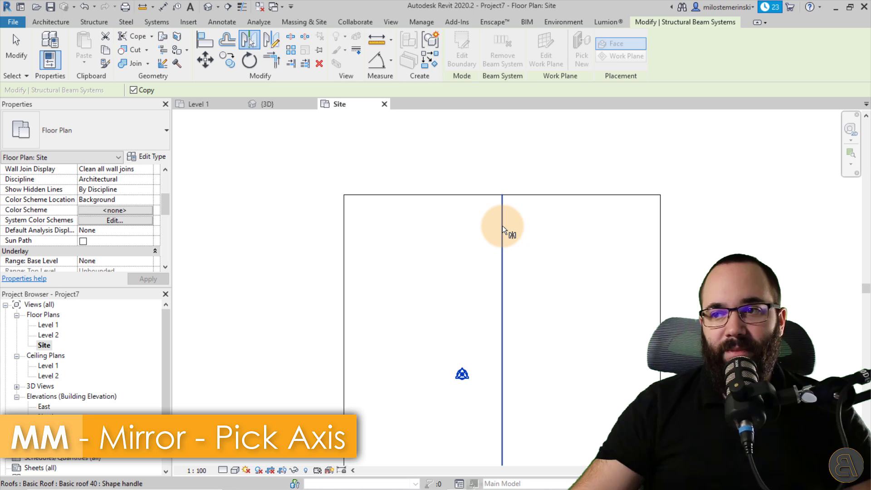
left_click(503, 225)
left_click(361, 213)
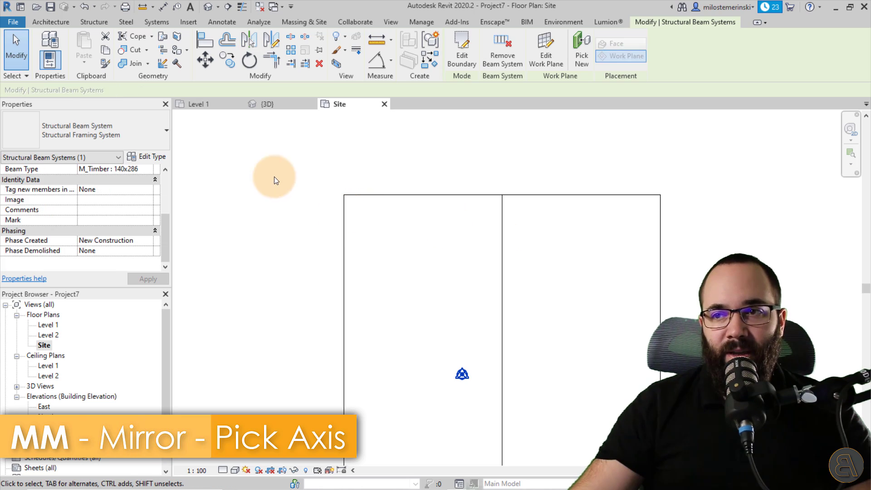
left_click(268, 104)
mouse_move(373, 278)
middle_mouse_down("shift")
mouse_move(473, 321)
mouse_move(222, 313)
mouse_move(333, 357)
middle_mouse_up("shift")
scroll(265, 318, "up", 4)
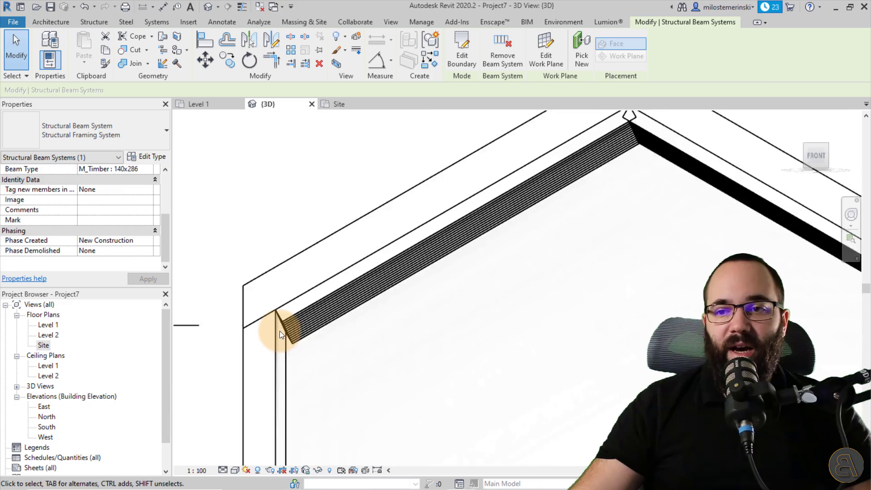
scroll(280, 330, "up", 4)
Step: Edit the first beam system's boundary at its left line and finish
middle_click_drag(283, 329, 376, 340, "shift")
scroll(371, 334, "up", 3)
scroll(368, 300, "up", 3)
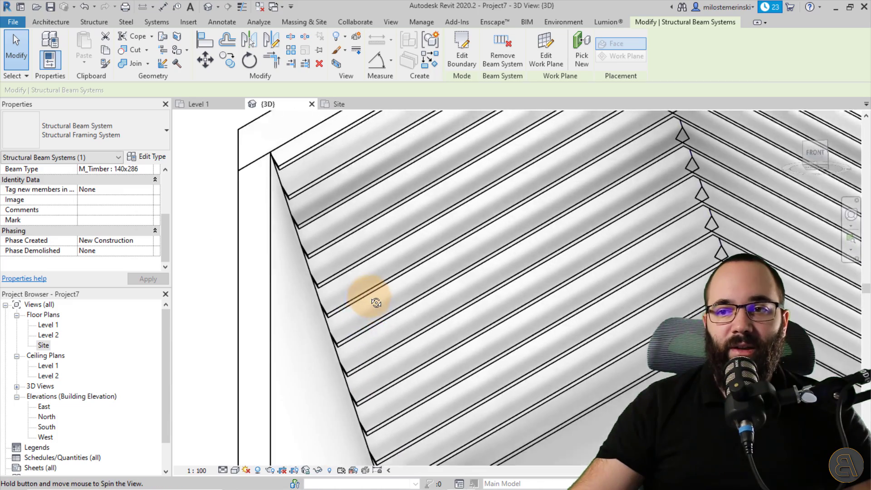
scroll(310, 291, "up", 3)
left_click(315, 290)
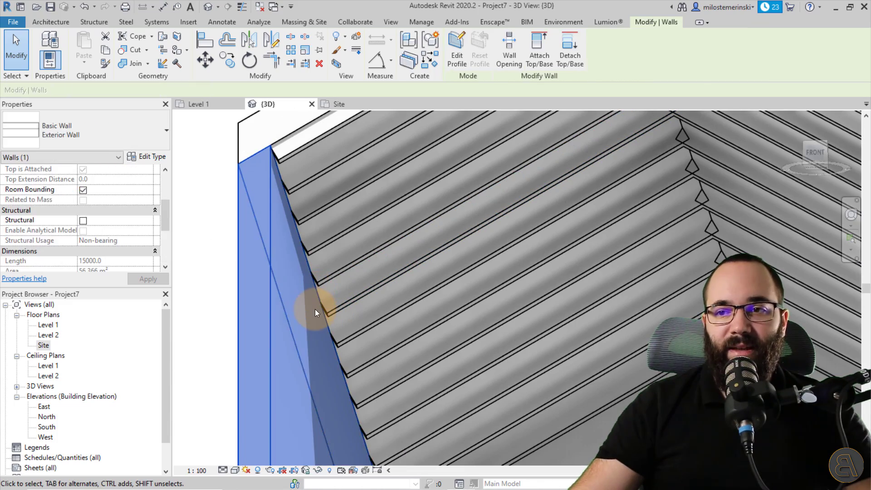
key("Escape")
left_click(321, 293)
scroll(354, 259, "down", 4)
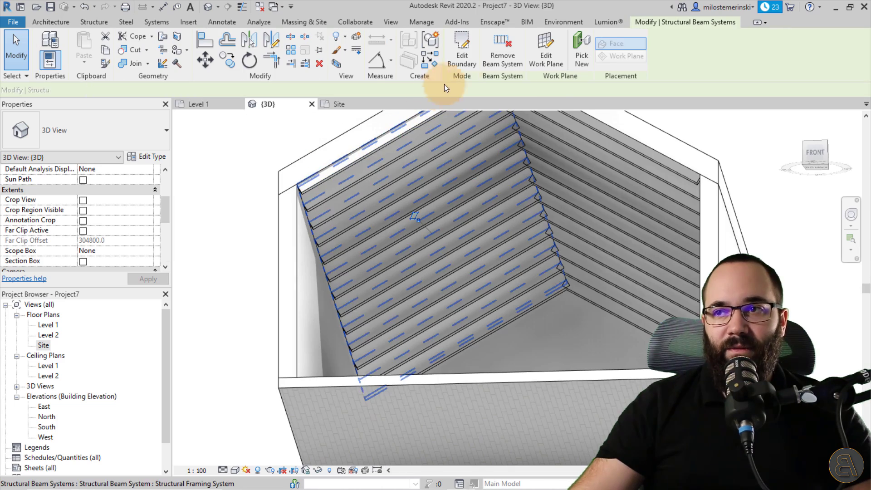
double_click(379, 171)
scroll(331, 244, "up", 4)
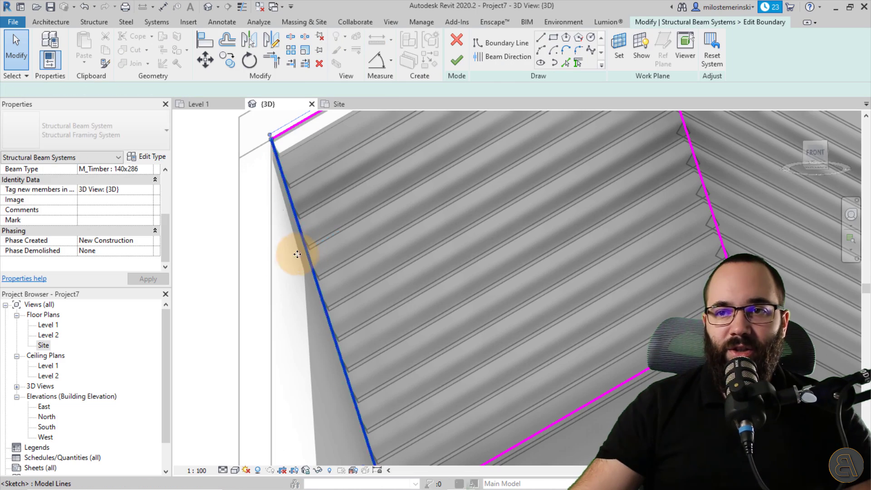
left_click(305, 250)
scroll(290, 262, "down", 4)
scroll(290, 262, "up", 2)
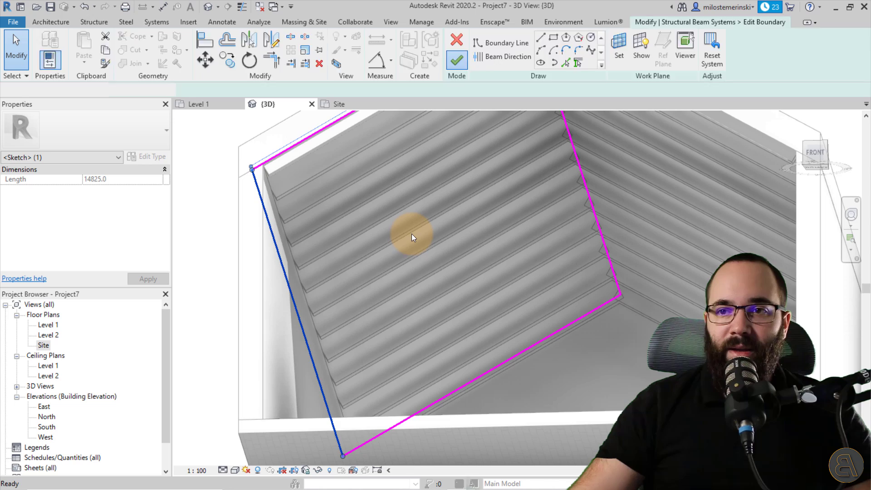
key("Return")
Step: Move the other beam system's lower boundary line to the wall face and finish
left_click(373, 307)
mouse_move(373, 308)
middle_mouse_down("shift")
mouse_move(359, 318)
mouse_move(263, 292)
middle_mouse_up("shift")
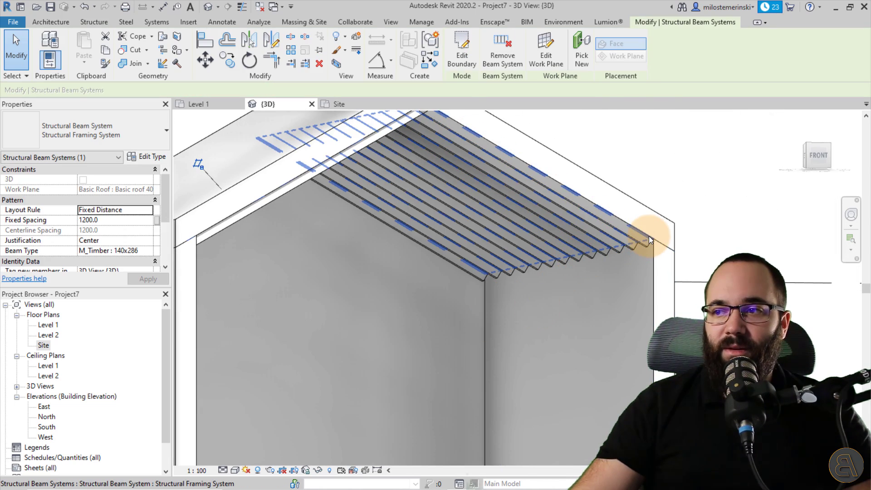
double_click(586, 223)
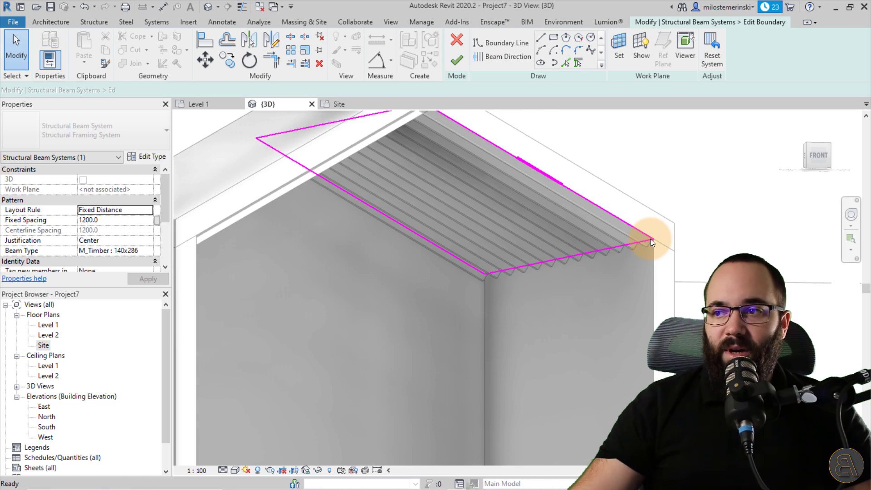
scroll(649, 239, "up", 2)
left_click(640, 245)
scroll(651, 254, "up", 2)
left_click_drag(652, 253, 663, 266)
left_click(663, 267)
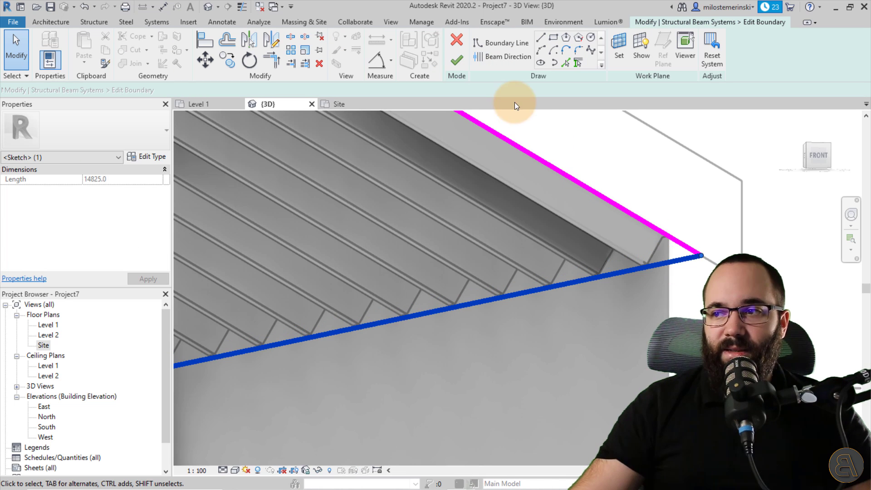
left_click(457, 61)
Step: Orbit under the roof to inspect the rafters from inside
left_click(554, 371)
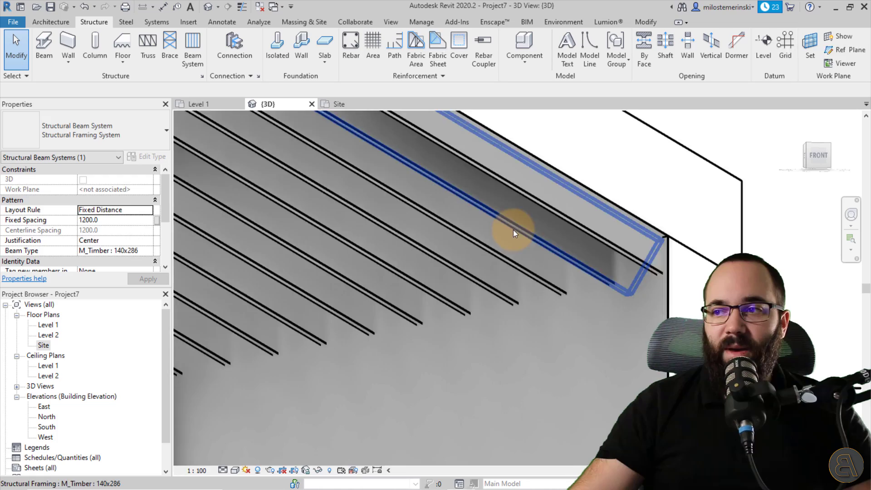
scroll(513, 230, "down", 3)
mouse_move(415, 328)
middle_mouse_down("shift")
mouse_move(345, 340)
mouse_move(400, 352)
middle_mouse_up("shift")
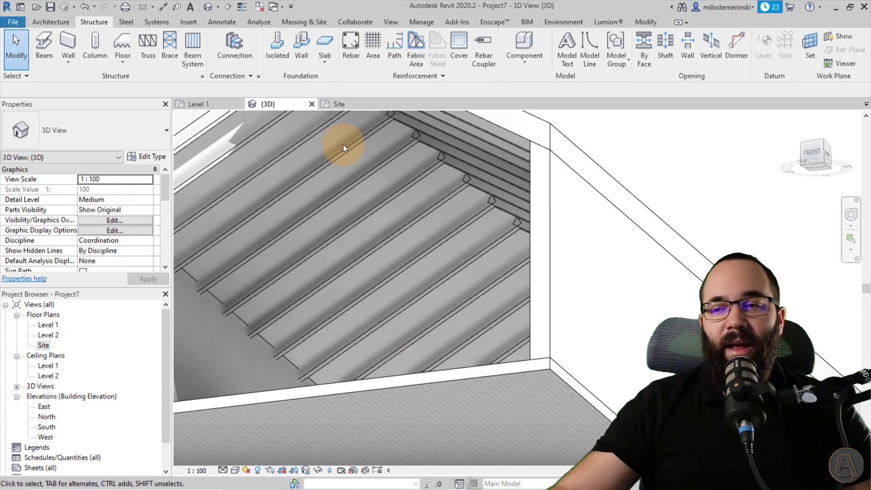
scroll(343, 144, "down", 2)
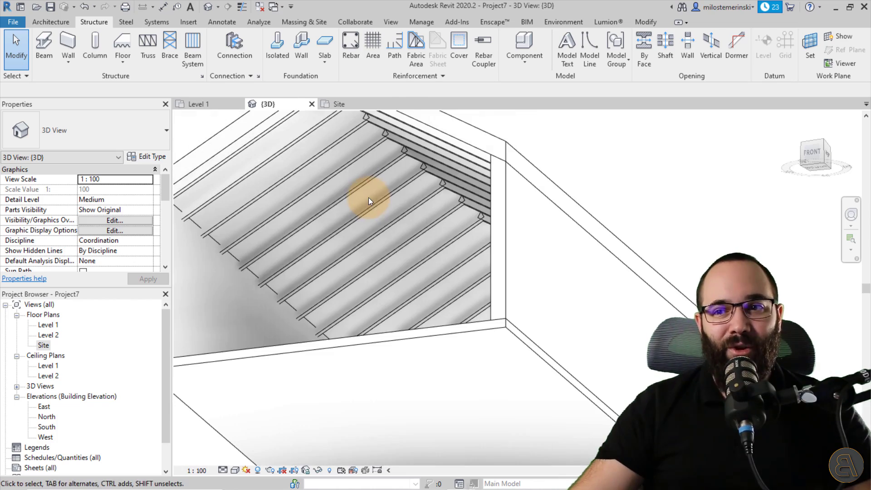
scroll(369, 198, "down", 2)
mouse_move(371, 238)
middle_mouse_down("shift")
mouse_move(388, 298)
mouse_move(381, 265)
mouse_move(354, 253)
middle_mouse_up("shift")
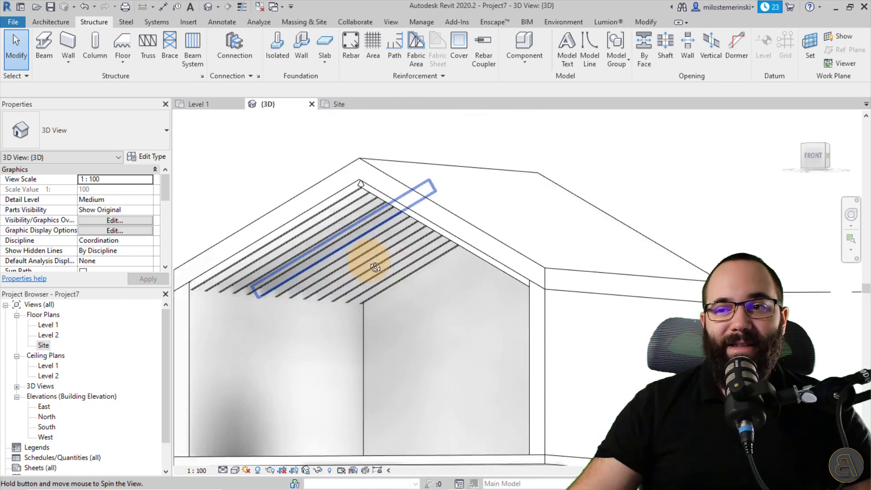
scroll(346, 250, "up", 2)
scroll(272, 248, "up", 2)
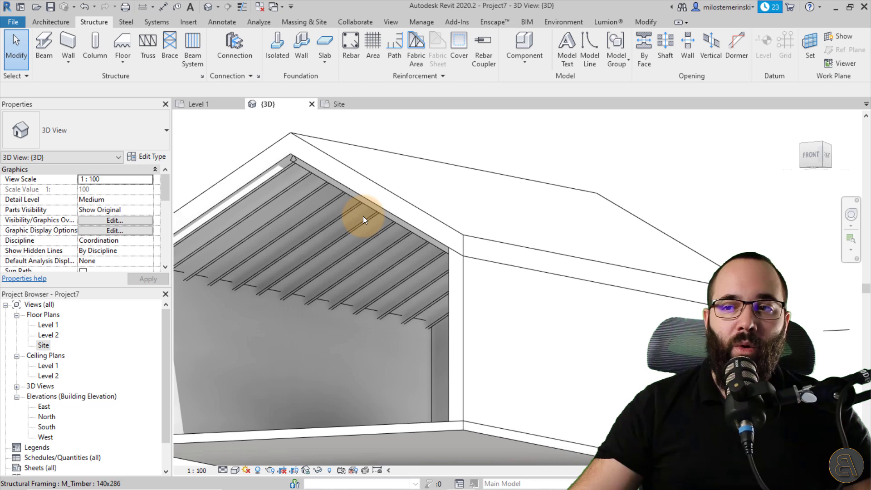
scroll(353, 304, "down", 1)
middle_click_drag(354, 304, 339, 340, "shift")
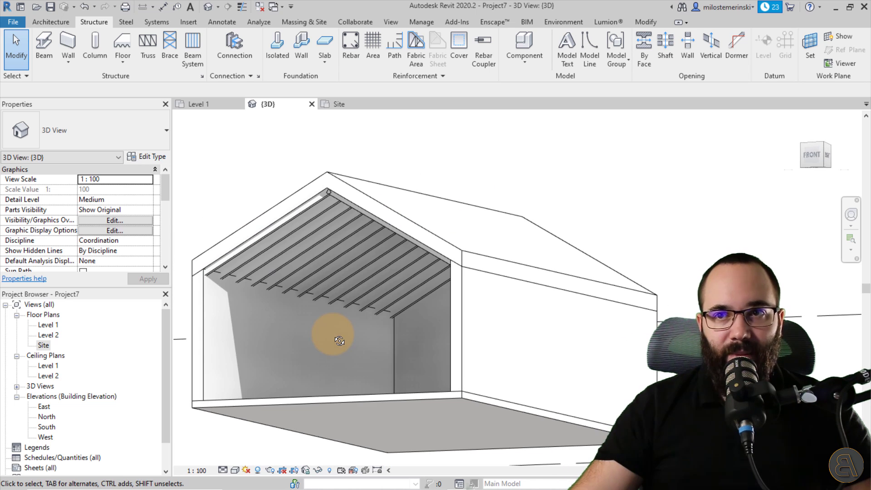
Step: Create a Generic Models in-place model, leaving the work plane unset
left_click(51, 22)
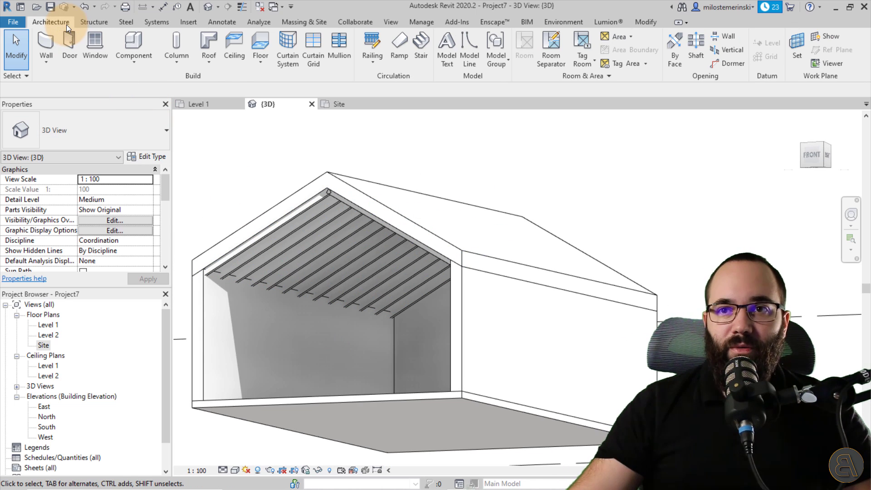
left_click(134, 63)
left_click(145, 106)
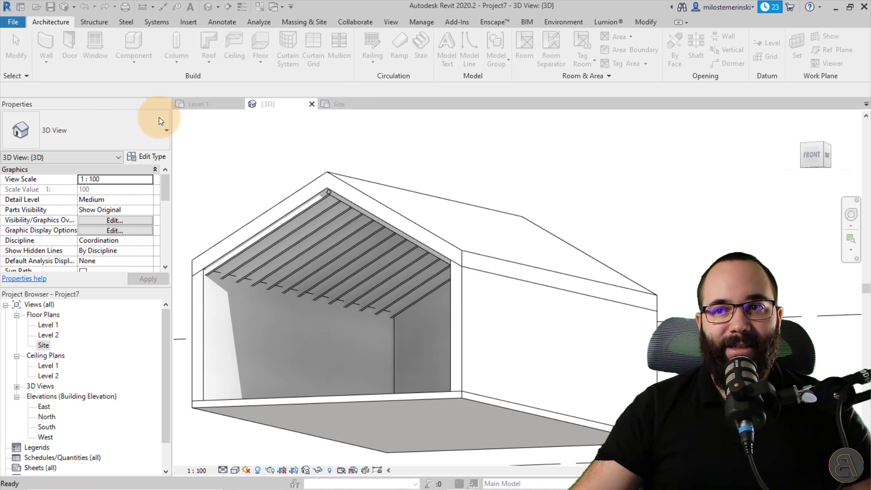
scroll(213, 200, "down", 2)
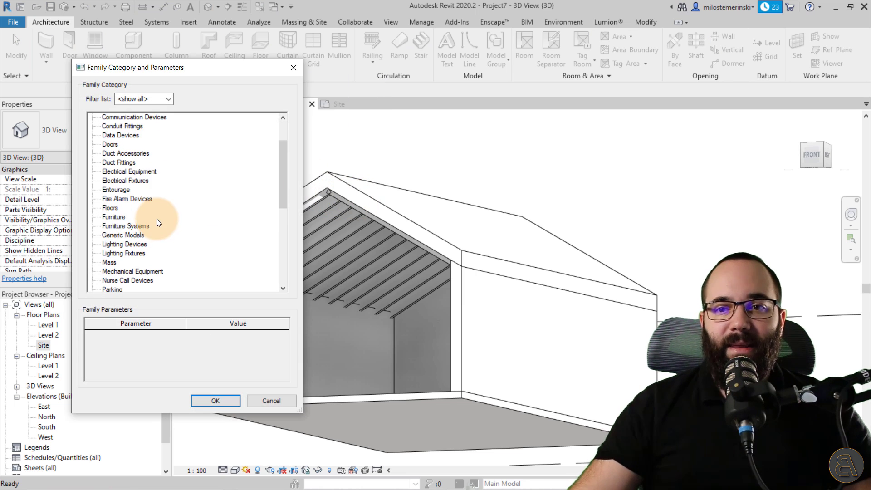
double_click(121, 234)
left_click(392, 217)
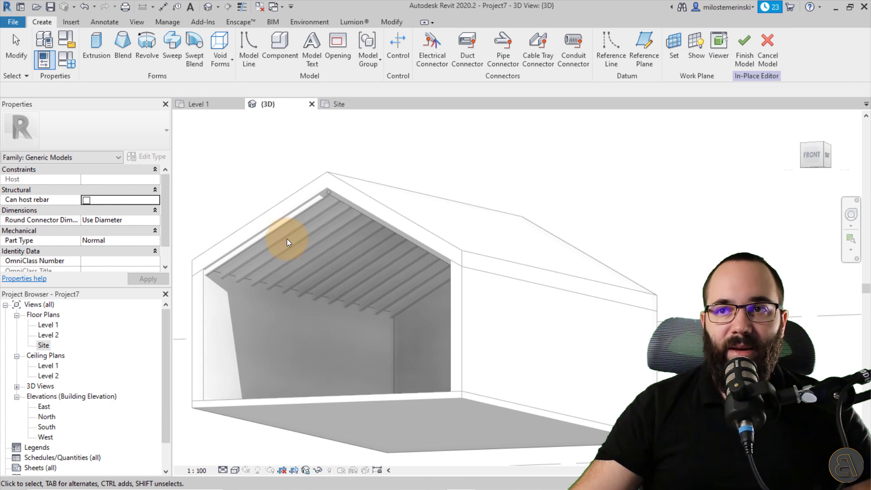
left_click(675, 55)
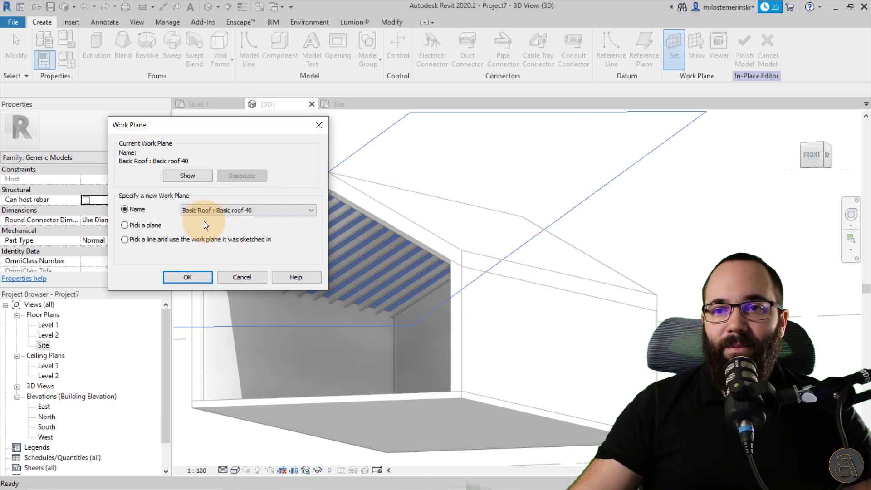
left_click(187, 278)
scroll(263, 236, "up", 5)
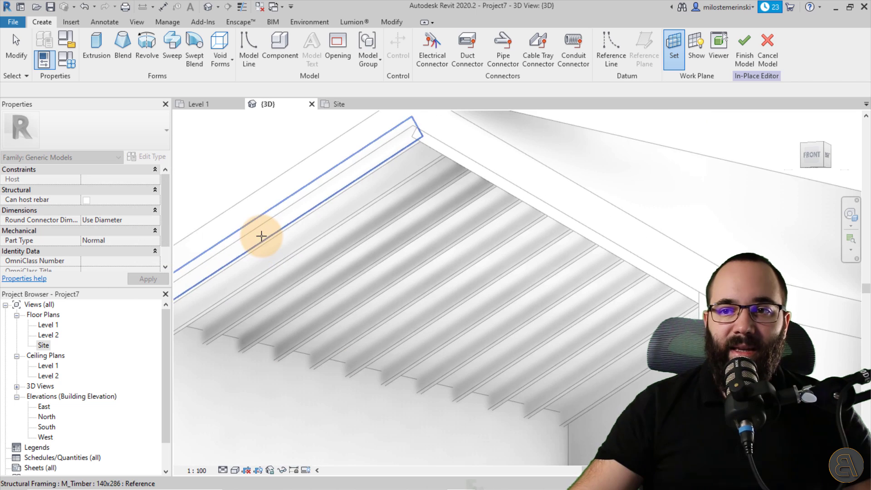
scroll(271, 234, "up", 3)
left_click(271, 235)
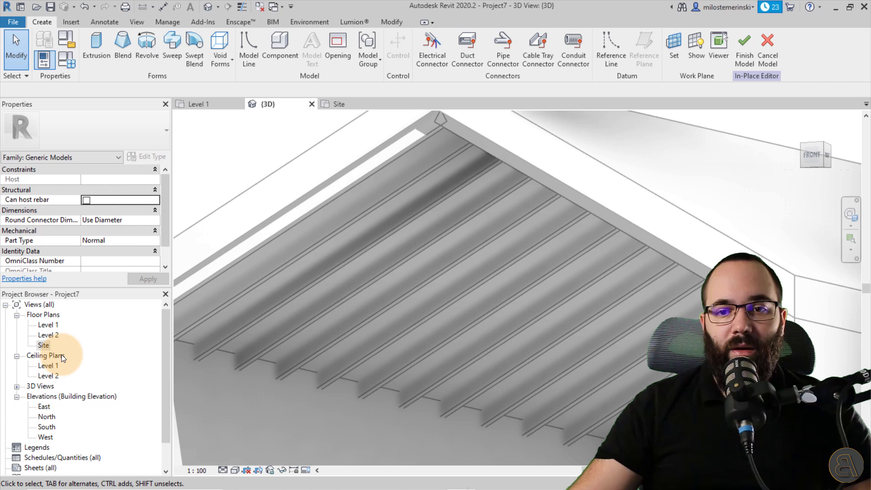
Step: Show the South elevation at fine detail, framed on the gable apex
double_click(48, 426)
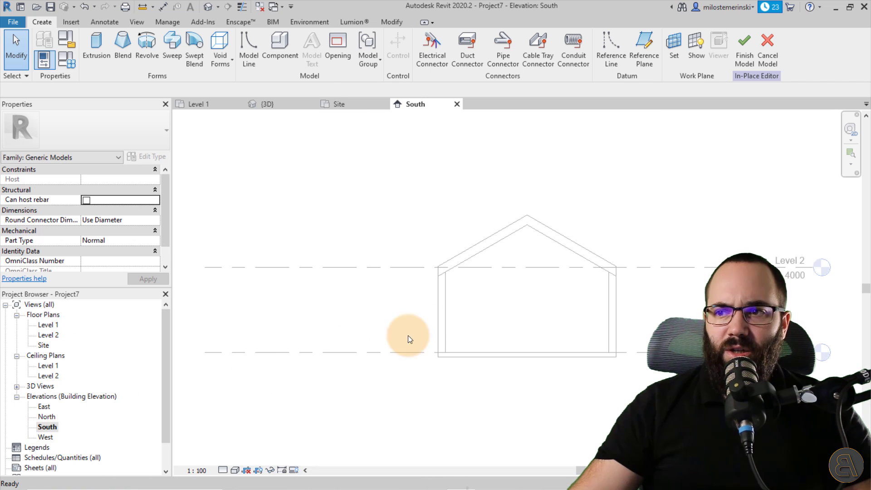
scroll(408, 336, "up", 4)
middle_click_drag(553, 280, 497, 259)
scroll(497, 259, "up", 3)
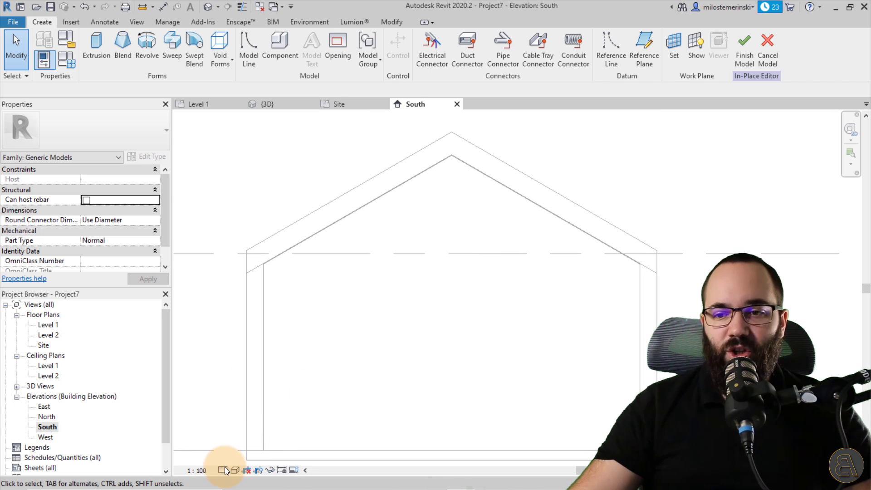
left_click(236, 458)
scroll(375, 272, "up", 3)
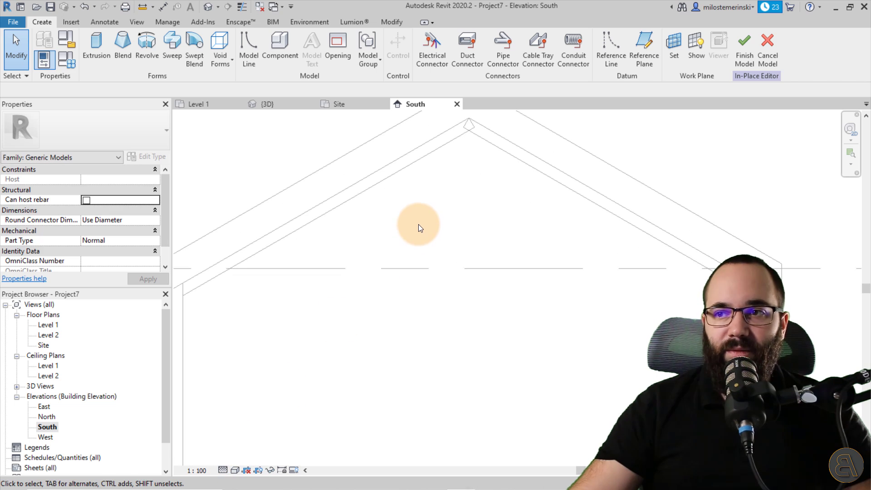
middle_click_drag(419, 224, 384, 239)
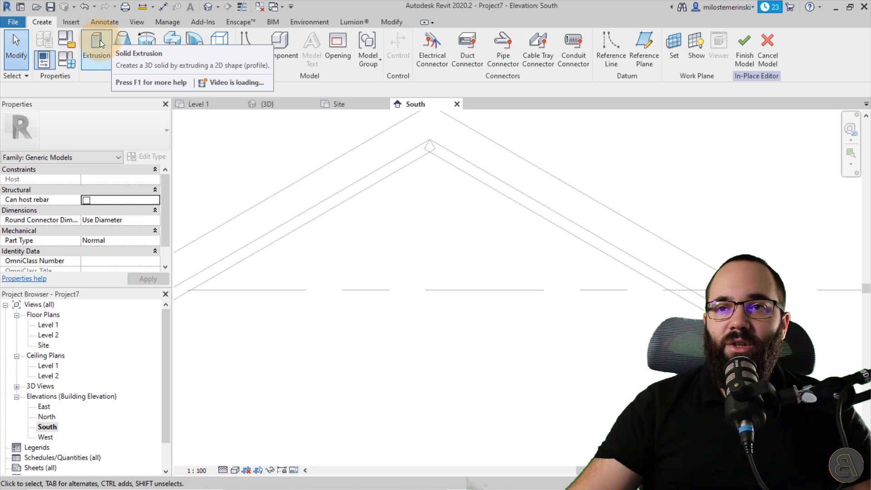
Step: Start a solid extrusion on the M_Timber rafter's plane
left_click(109, 54)
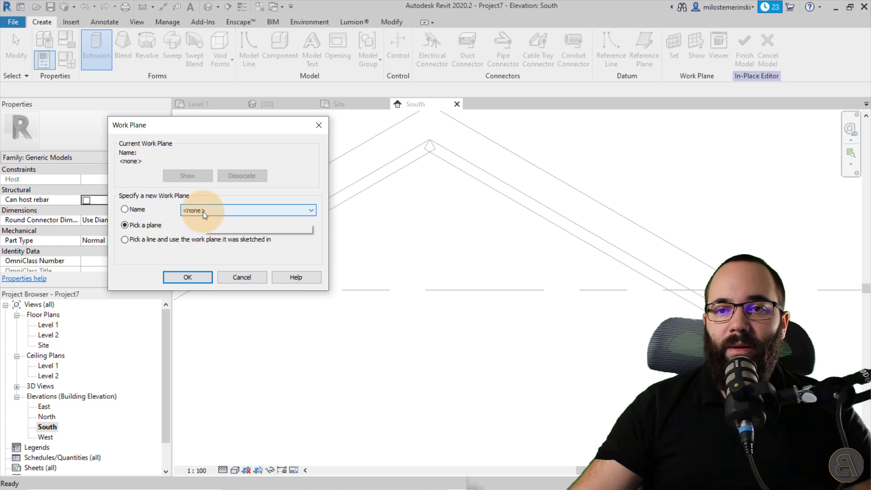
left_click(188, 277)
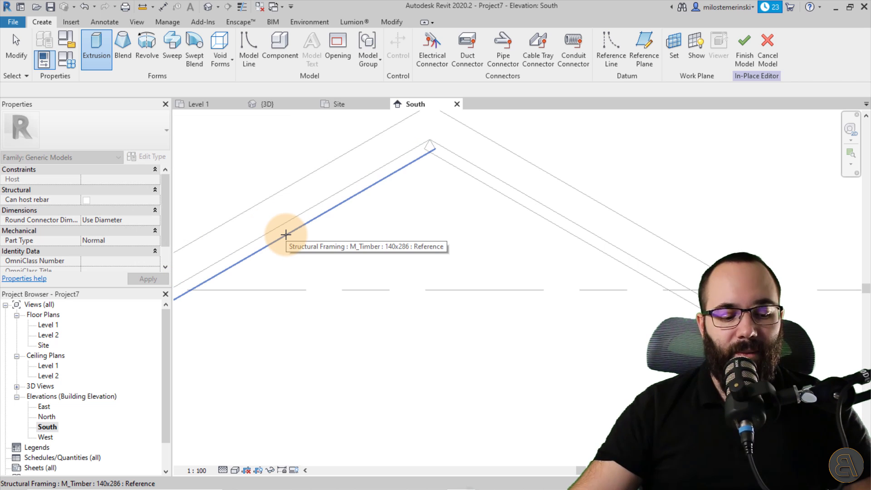
left_click(286, 236)
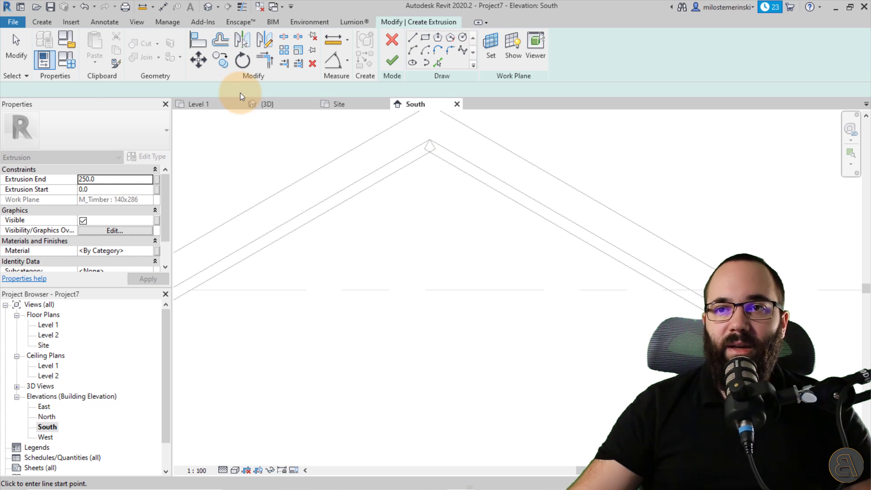
Step: In Wireframe, draw the collar beam outline between the left and right rafters
left_click(235, 471)
left_click(259, 396)
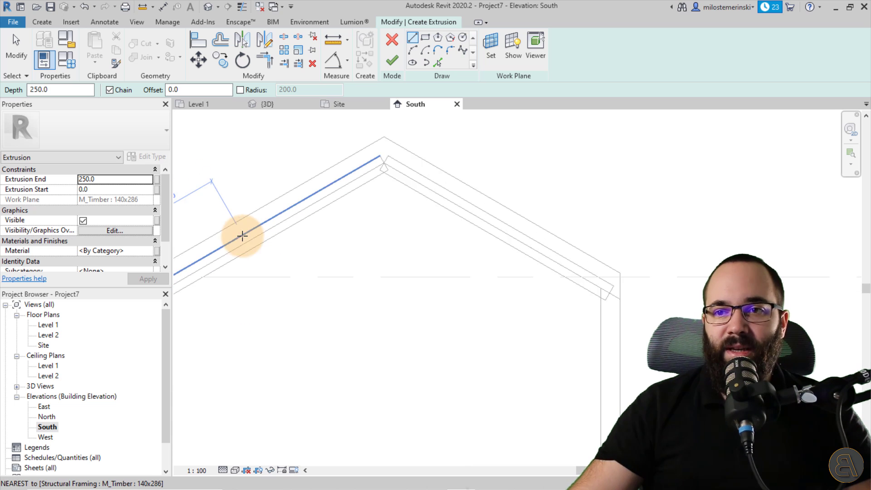
middle_click_drag(341, 229, 304, 235)
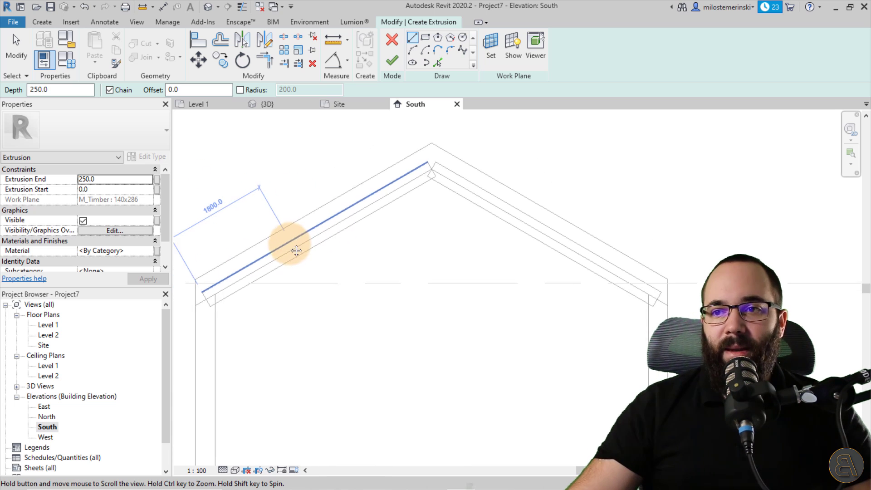
left_click(316, 225)
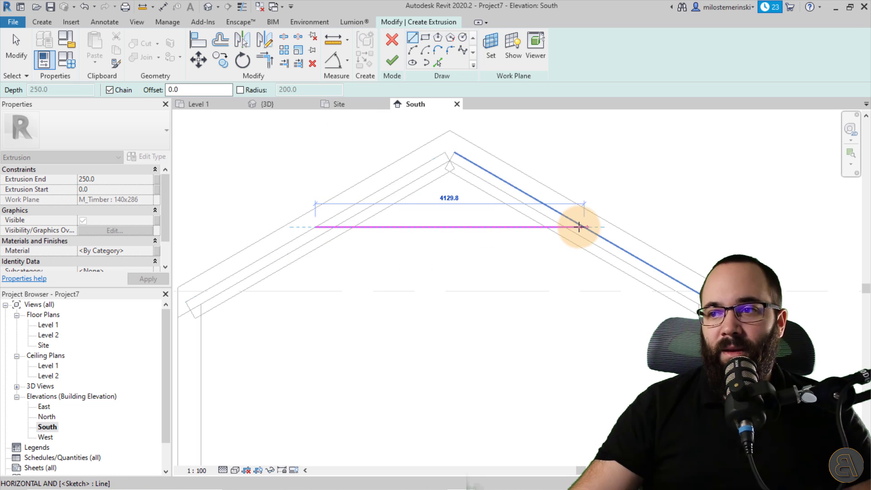
scroll(579, 227, "up", 3)
left_click(602, 233)
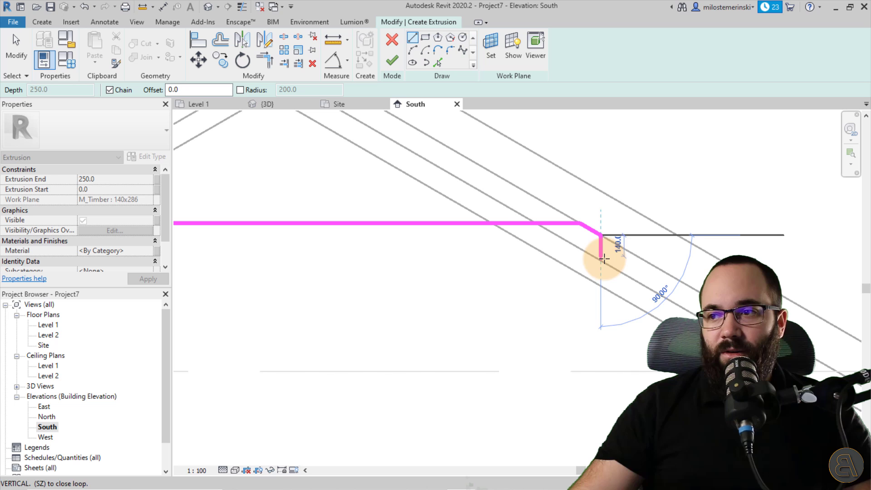
left_click(606, 291)
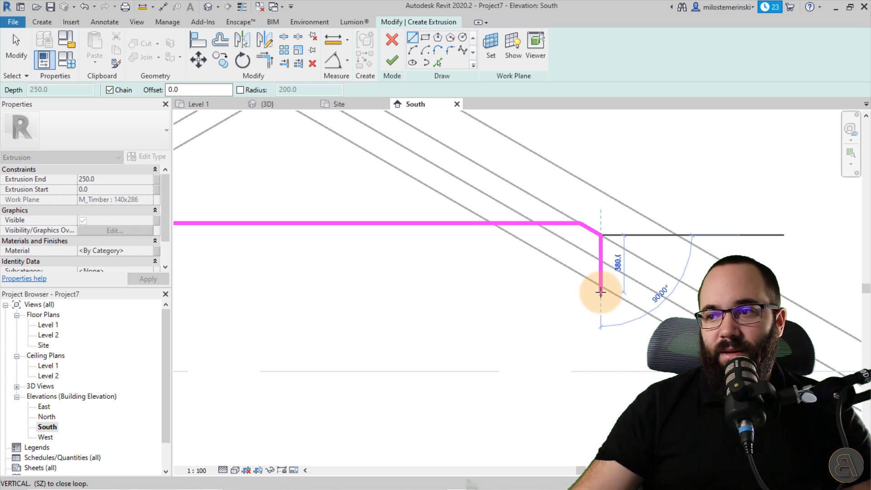
scroll(606, 291, "down", 3)
scroll(518, 285, "down", 2)
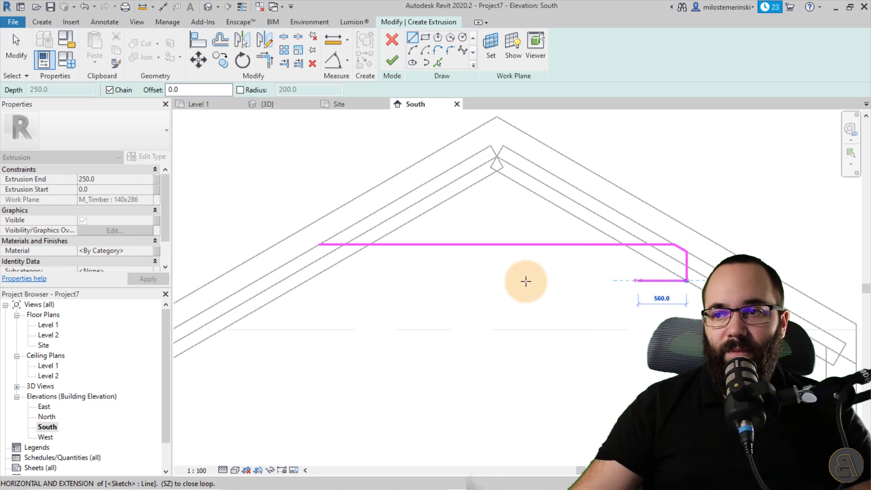
left_click(288, 282)
key("Escape")
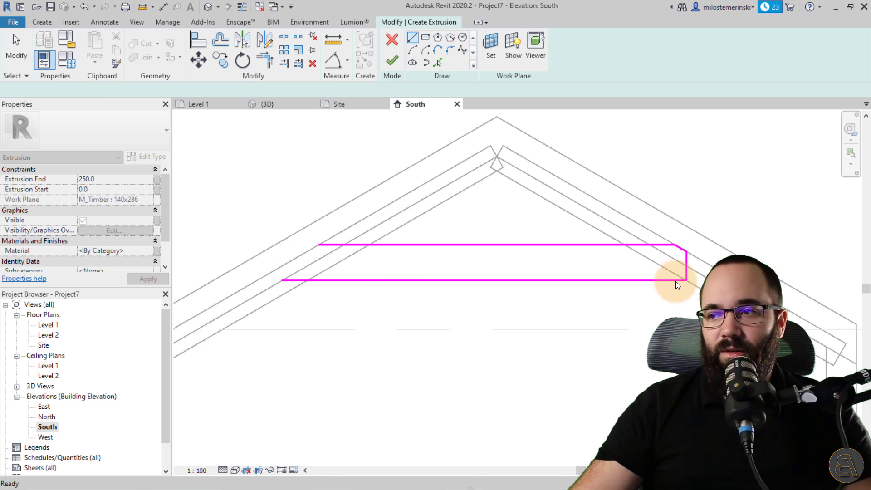
scroll(681, 268, "up", 3)
scroll(670, 255, "up", 3)
Step: Drag the short vertical end segment right toward the rafter
left_click(666, 254)
left_click_drag(664, 259, 691, 270)
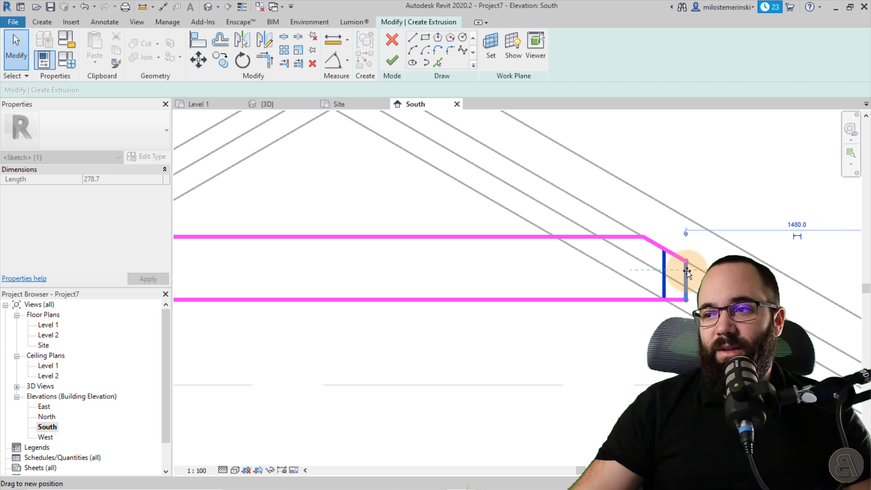
mouse_move(690, 270)
left_mouse_down()
mouse_move(703, 272)
mouse_move(696, 277)
left_mouse_up()
key("Escape")
scroll(708, 273, "down", 4)
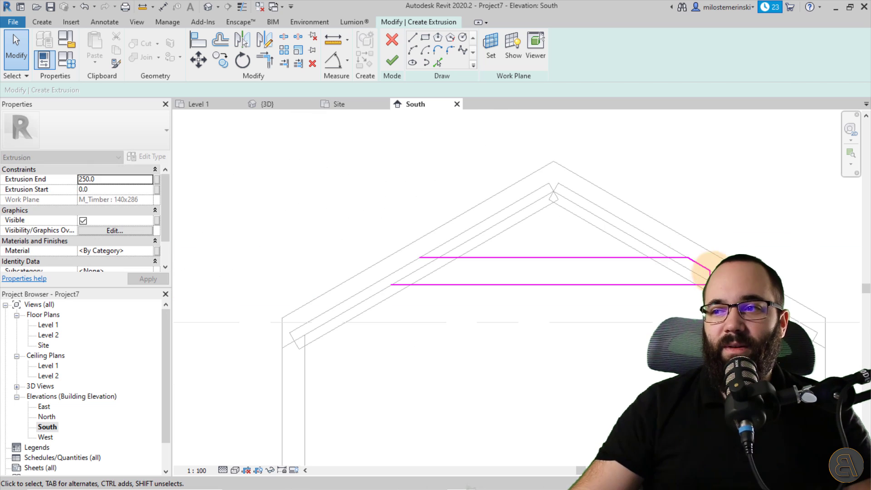
Step: Space the lower outline edge 250 from the upper edge and delete the short end segment
left_click(628, 283)
scroll(628, 283, "up", 3)
key("Escape")
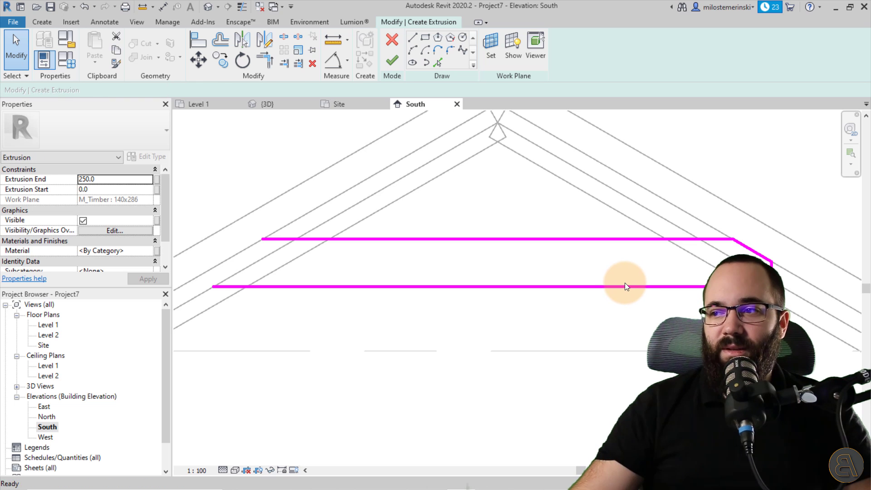
left_click(616, 285)
scroll(503, 257, "down", 1)
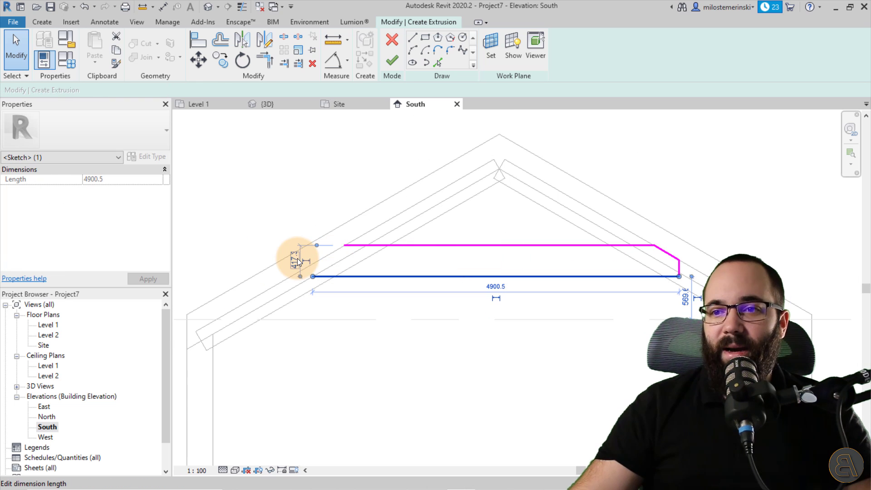
left_click(297, 260)
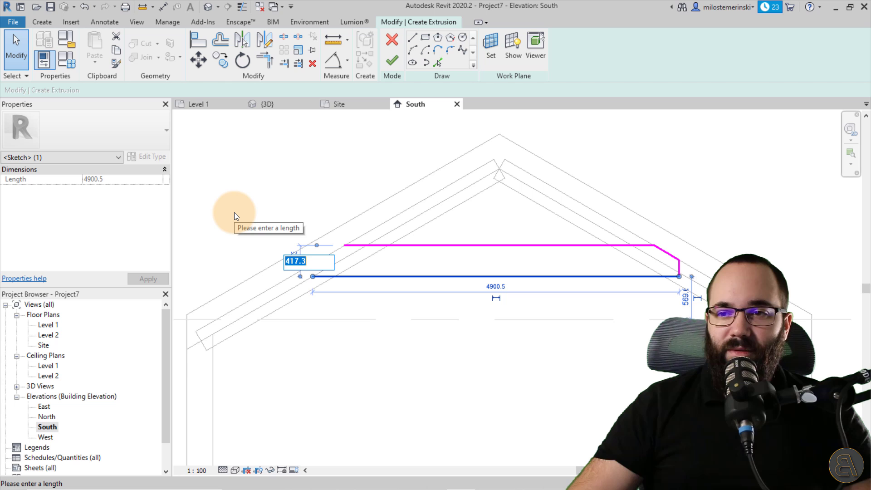
type("250")
key("Return")
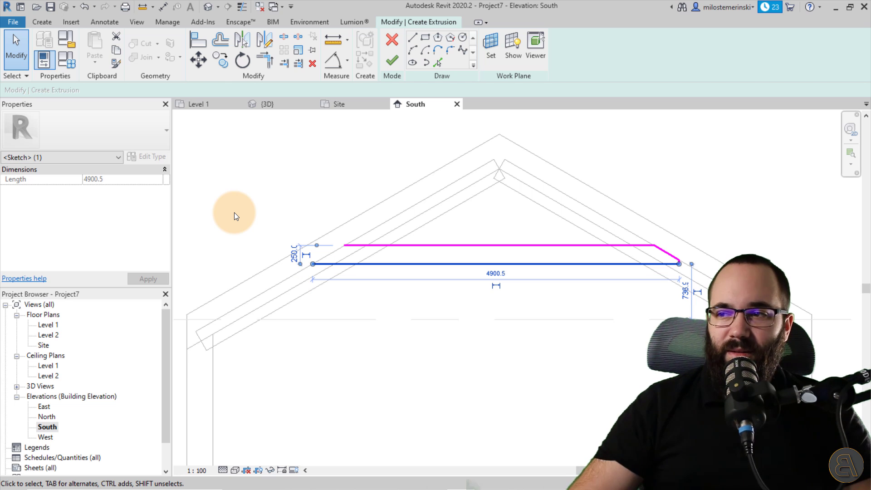
scroll(614, 259, "up", 2)
scroll(614, 259, "up", 2)
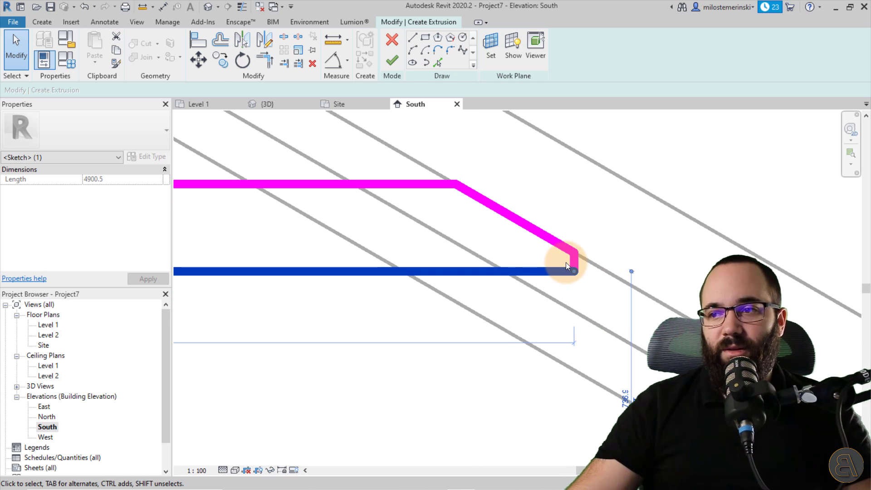
left_click(573, 262)
scroll(626, 266, "down", 2)
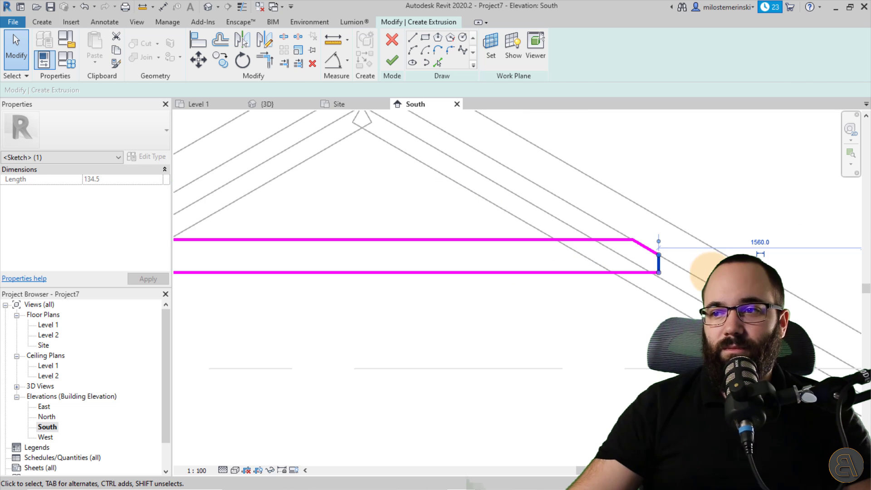
scroll(647, 281, "down", 2)
key("Delete")
scroll(327, 266, "up", 2)
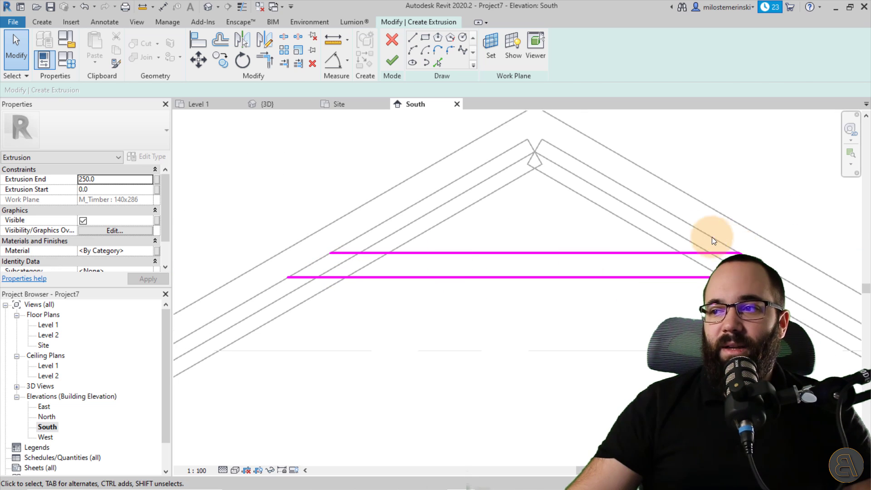
Step: Mirror the angled right end to the left side and delete the leftover line segment
left_click_drag(697, 231, 782, 310)
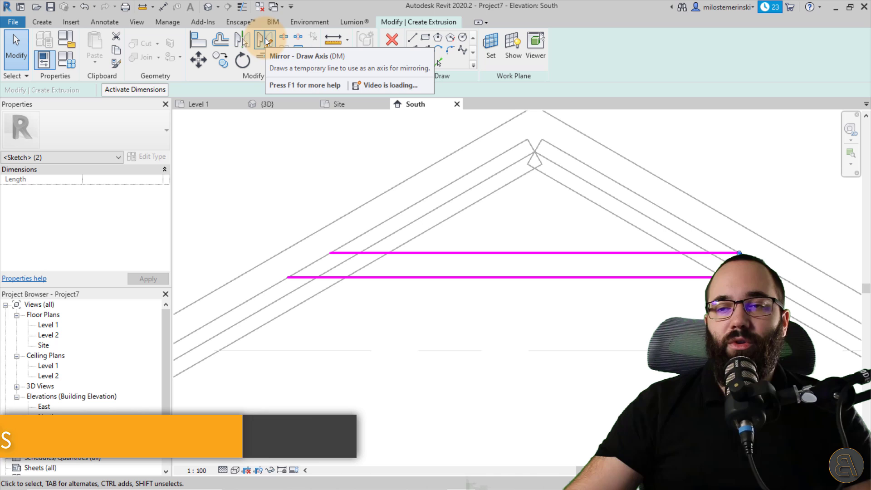
left_click(268, 41)
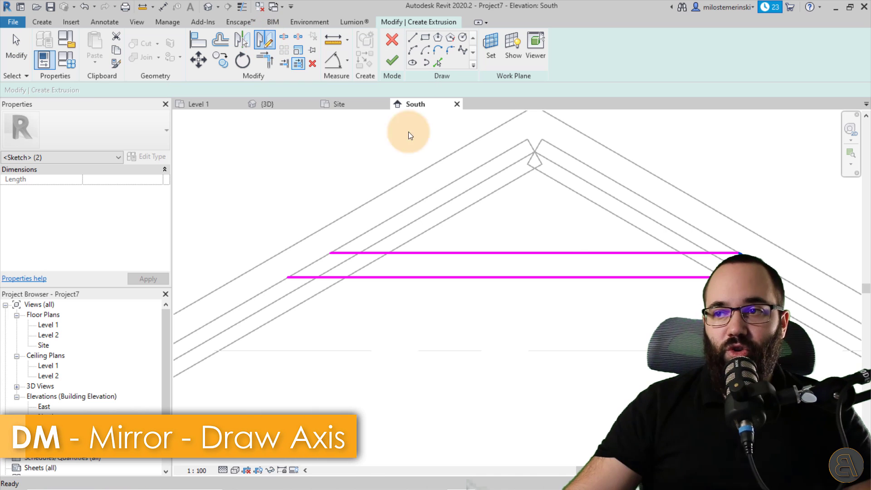
left_click(534, 254)
left_click(531, 224)
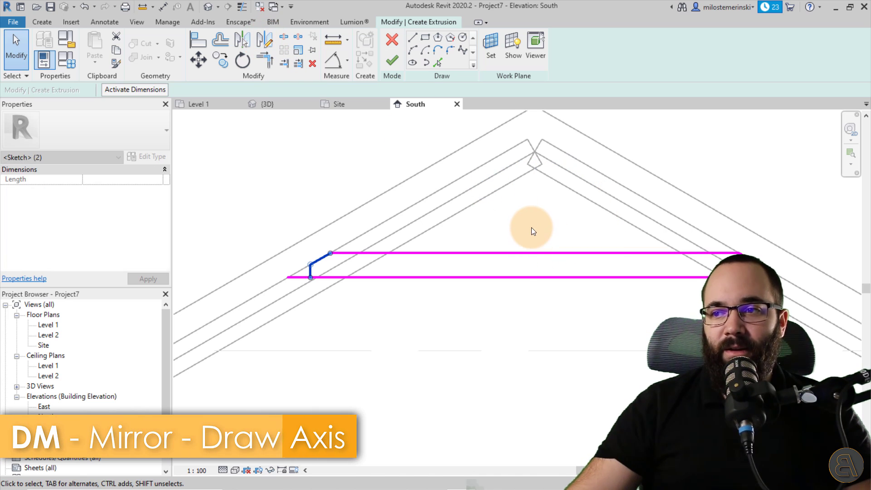
left_click(234, 125)
left_click(300, 276)
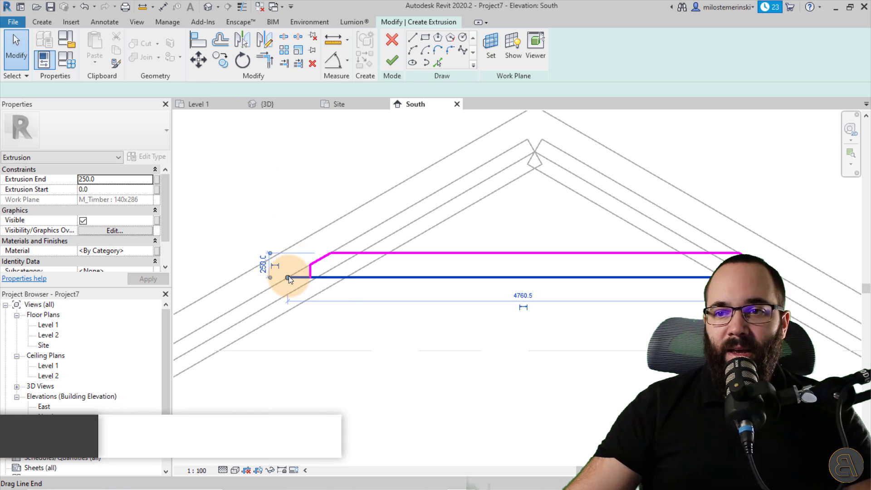
key("Delete")
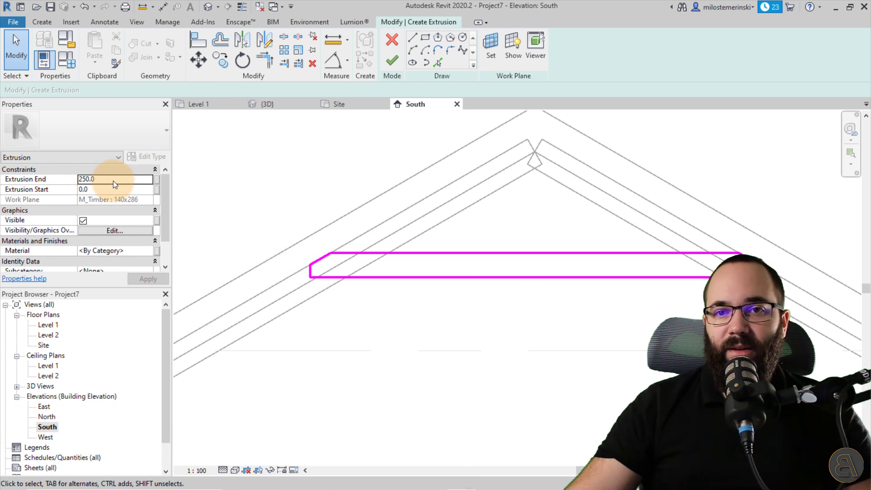
Step: Set the beam's Extrusion End to 2.5 and finish the extrusion sketch
left_click(112, 181)
type("3")
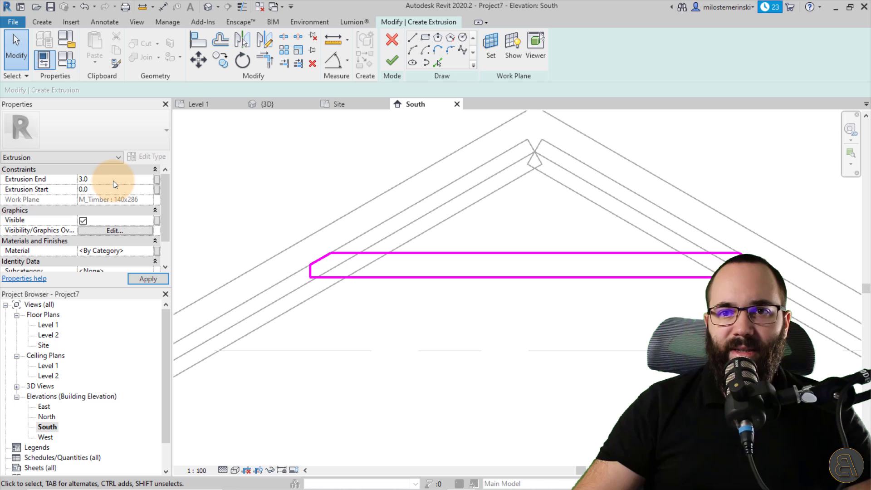
left_click(135, 280)
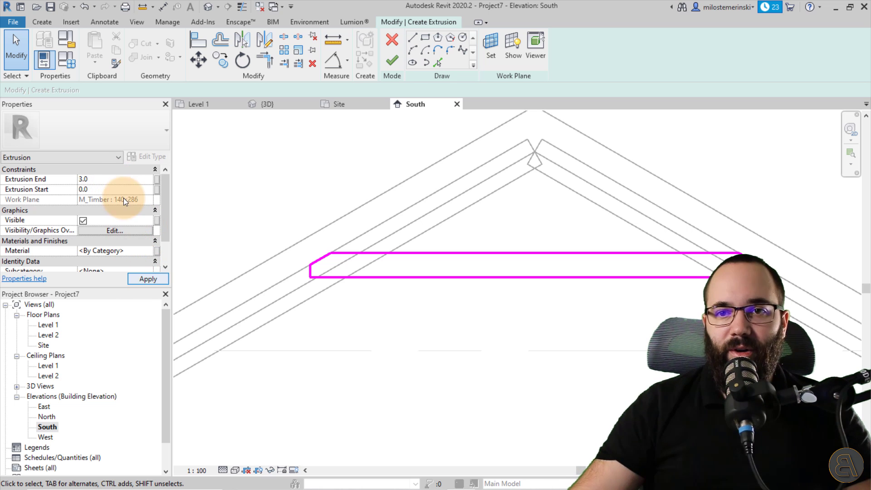
left_click(112, 179)
type("2.5")
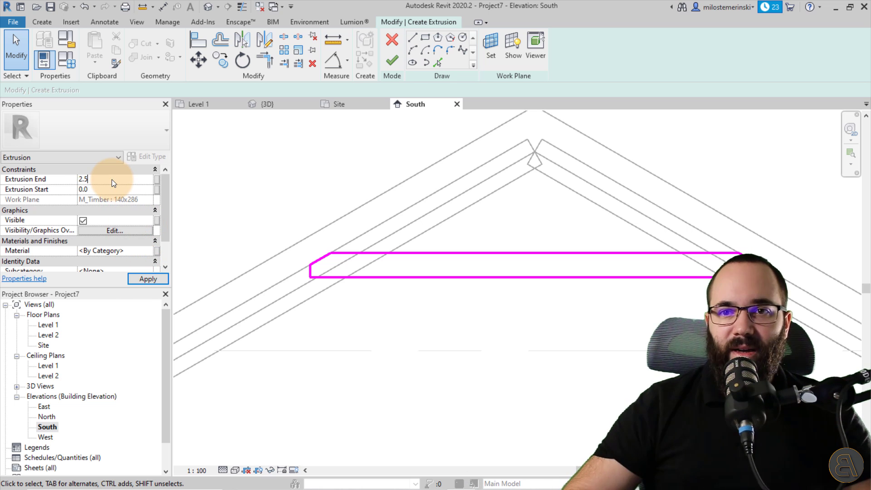
left_click(395, 67)
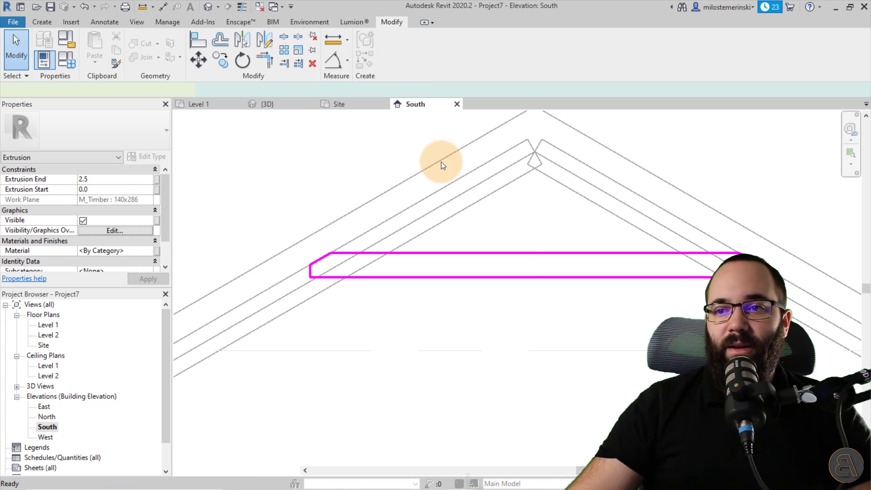
Step: In the 3D view, change the beam's Extrusion End from 2.5 to 25
left_click(267, 103)
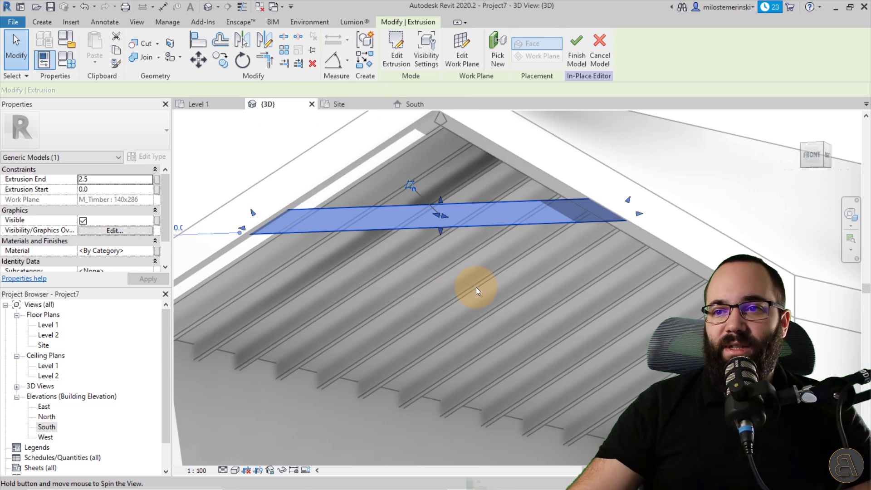
mouse_move(475, 287)
middle_mouse_down("shift")
mouse_move(409, 204)
mouse_move(384, 198)
middle_mouse_up("shift")
scroll(398, 280, "up", 3)
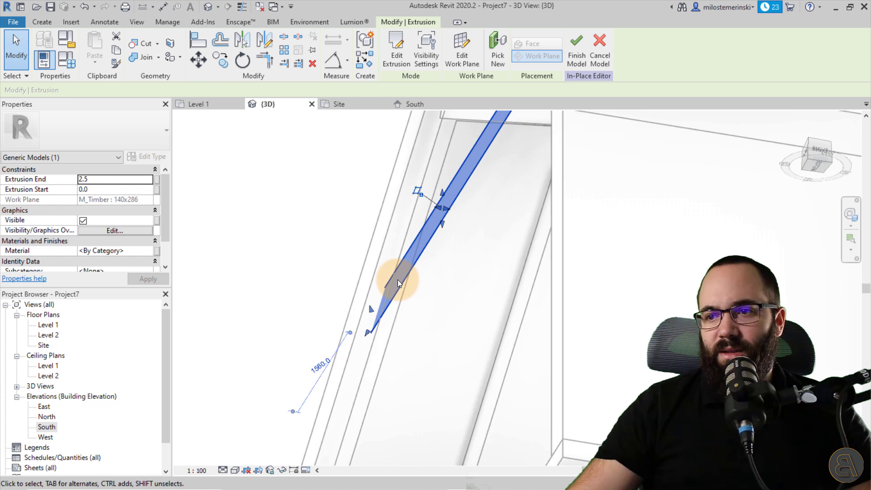
scroll(365, 328, "up", 3)
scroll(348, 360, "up", 3)
left_click(94, 179)
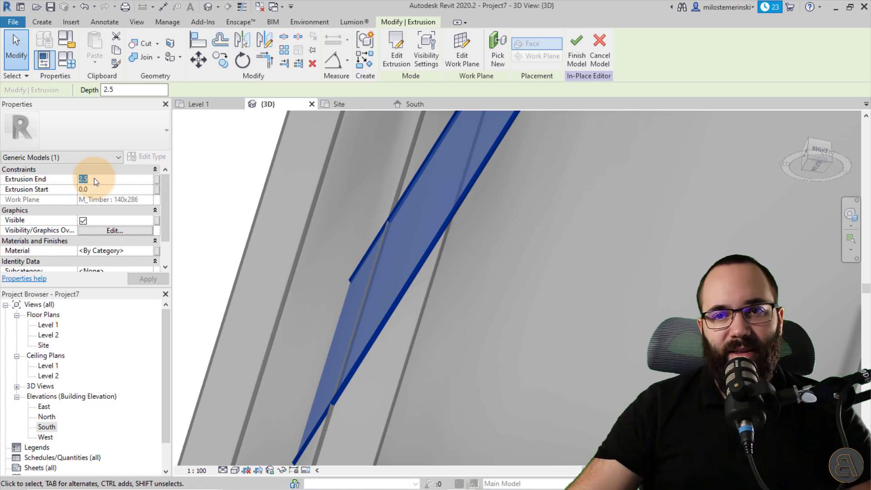
type("25")
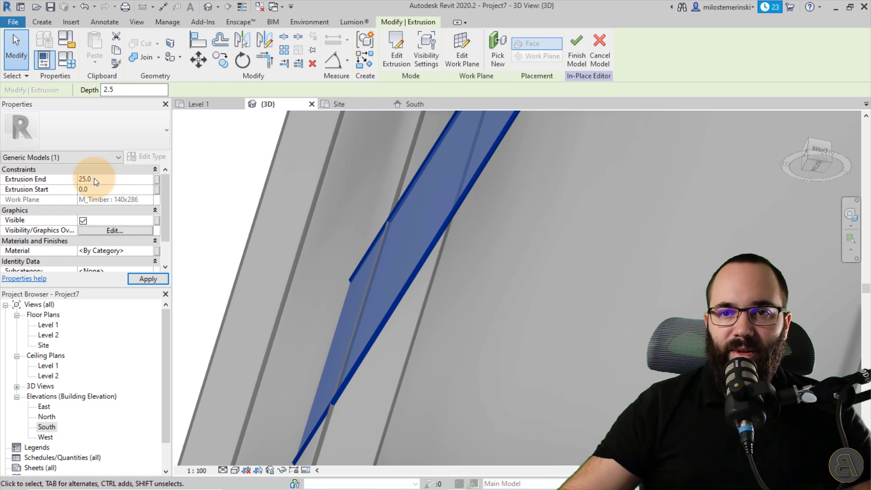
left_click(147, 279)
left_click(299, 220)
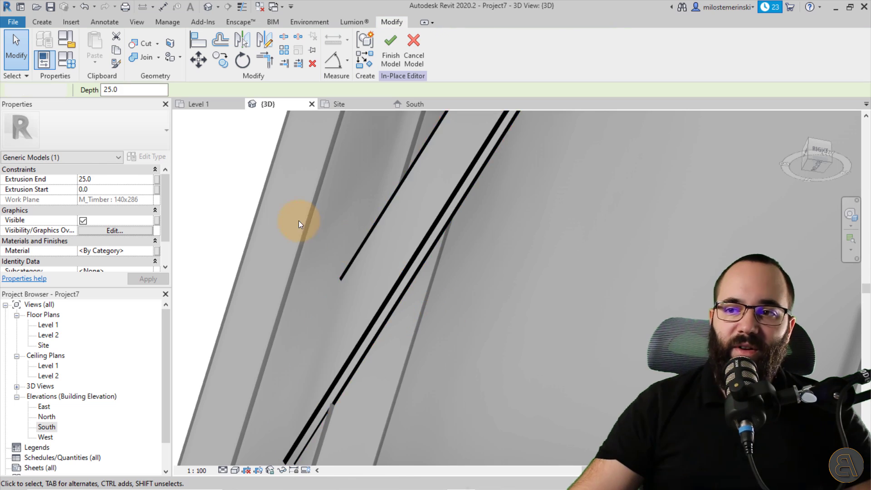
scroll(306, 226, "down", 3)
scroll(324, 275, "up", 4)
scroll(324, 275, "down", 3)
Step: Reselect the timber extrusion, check it from the front, and open the Site plan
left_click(337, 224)
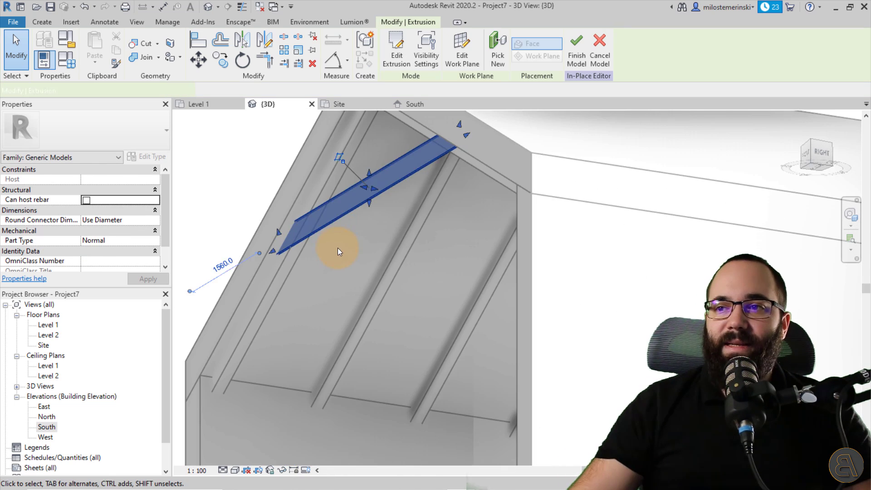
mouse_move(337, 248)
middle_mouse_down("shift")
mouse_move(417, 351)
mouse_move(372, 282)
middle_mouse_up("shift")
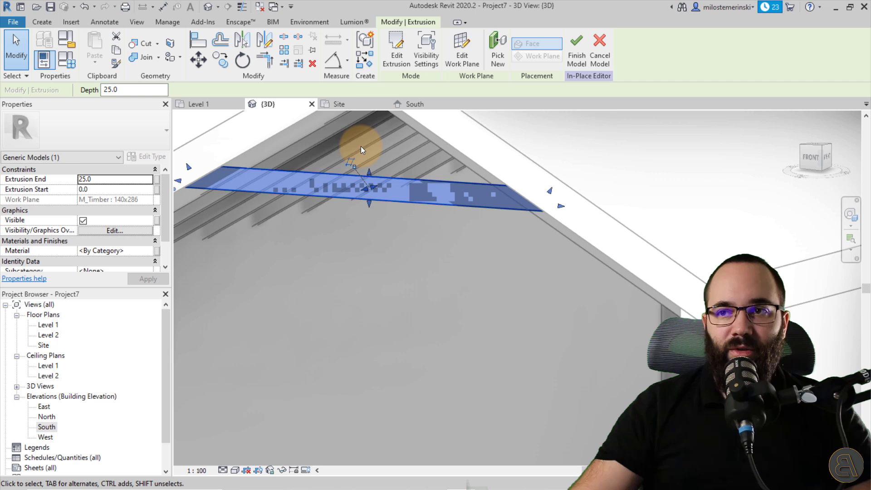
left_click(346, 105)
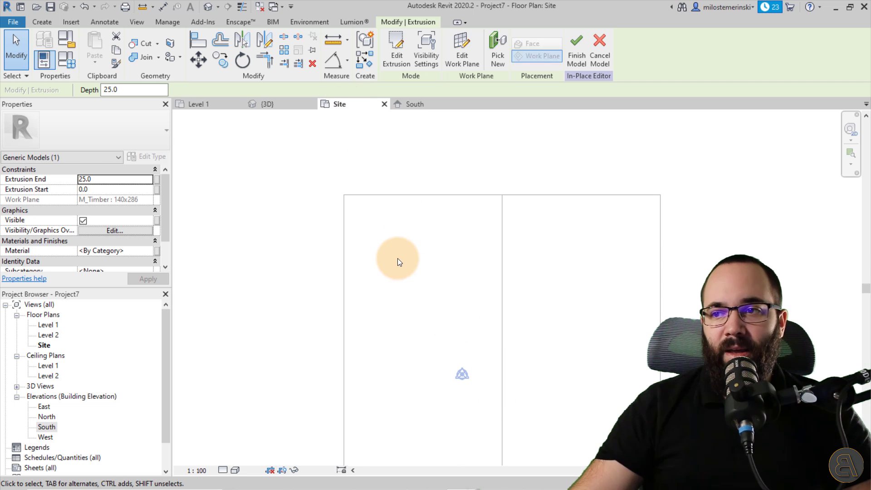
Step: Display the Site plan in the Wireframe visual style
middle_click_drag(397, 258, 368, 170)
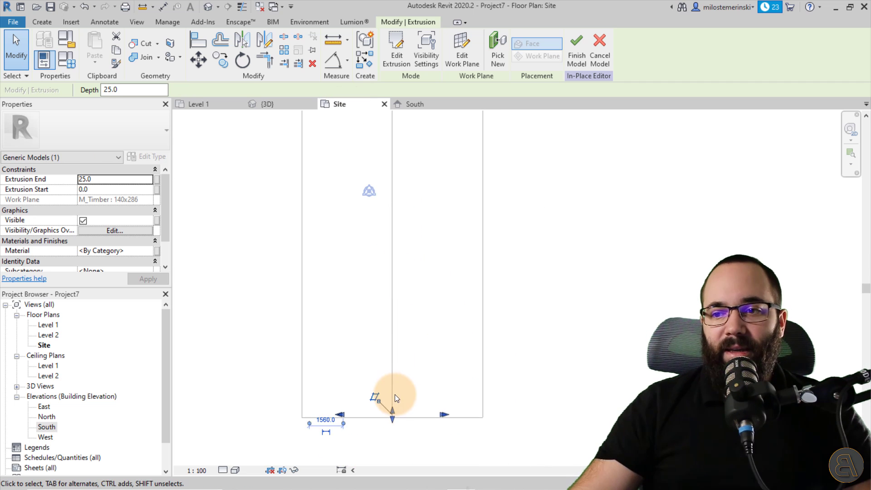
left_click(224, 470)
left_click(235, 460)
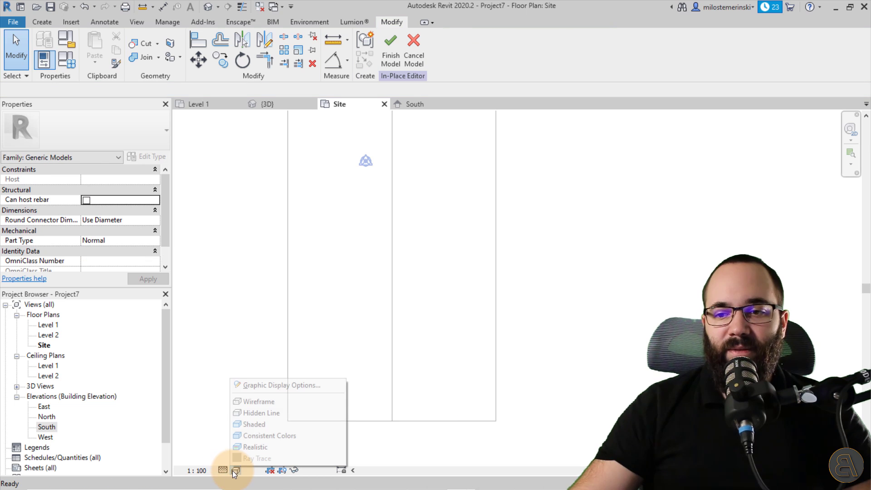
left_click(259, 401)
scroll(379, 432, "up", 2)
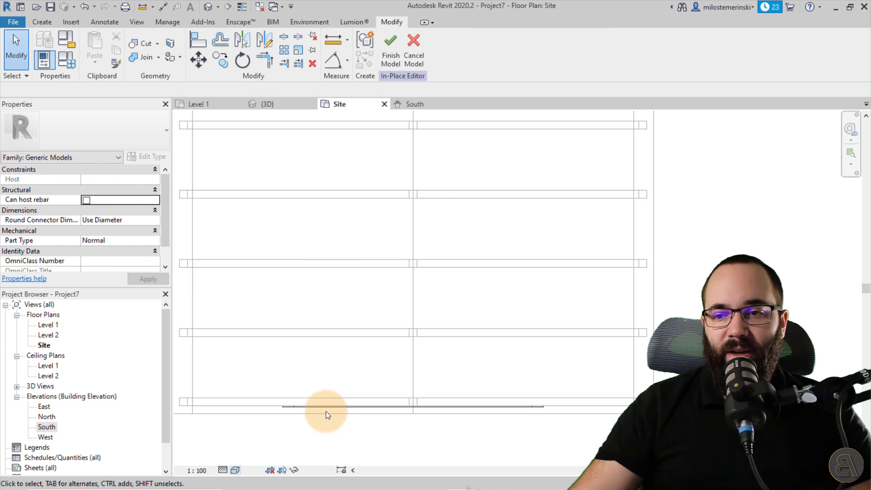
scroll(327, 411, "up", 1)
Step: Change the timber extrusion's Extrusion End from 25 to 30
left_click(299, 406)
scroll(372, 423, "up", 1)
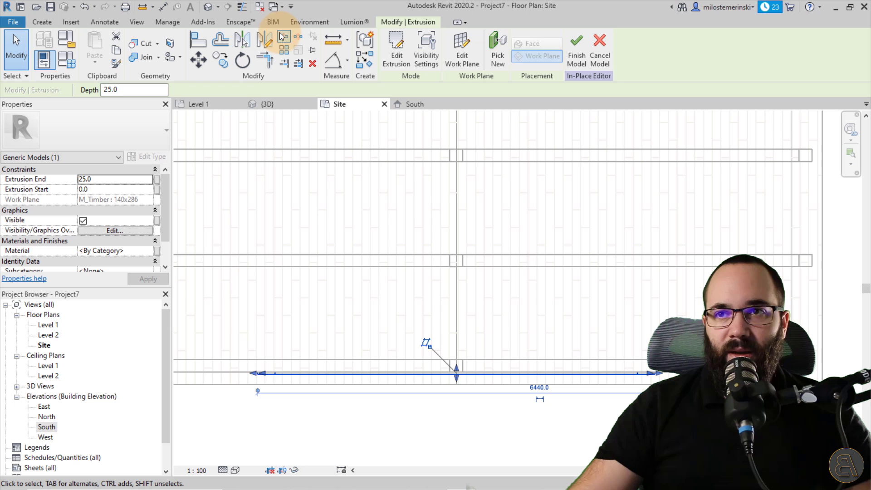
left_click(242, 6)
scroll(308, 383, "up", 1)
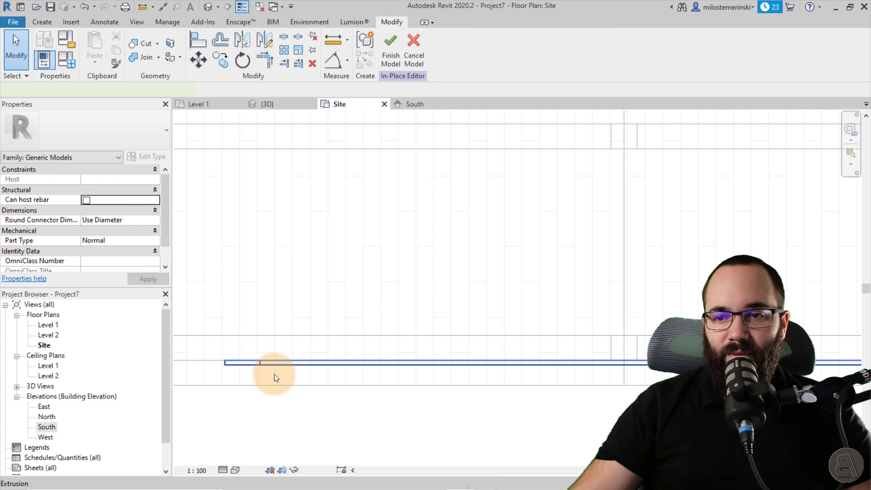
left_click(274, 374)
middle_click_drag(356, 382, 331, 327)
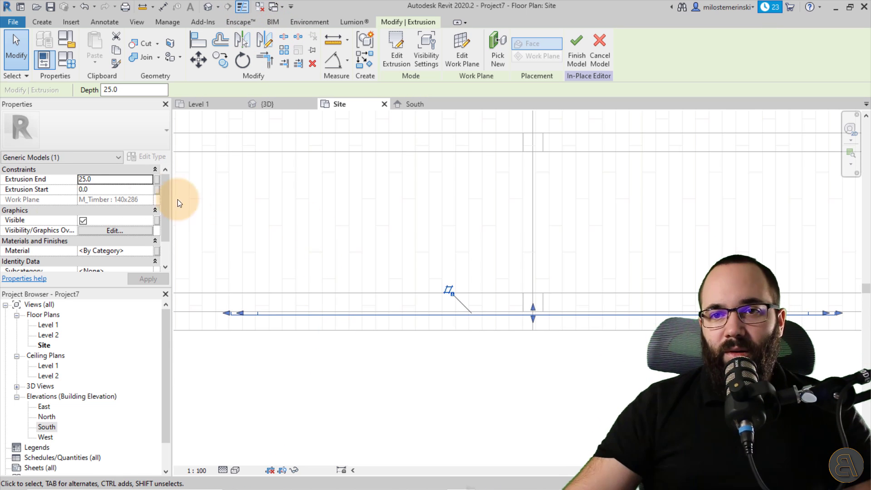
left_click(125, 180)
type("30")
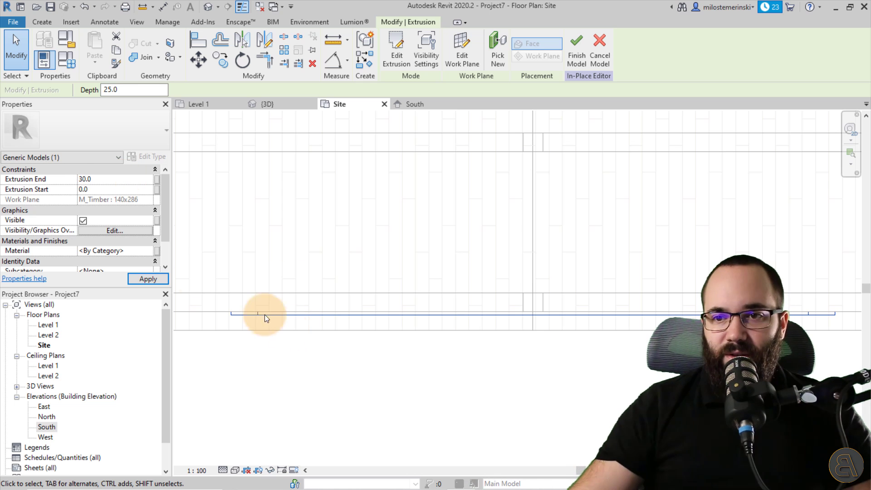
left_click(151, 277)
scroll(412, 368, "up", 1)
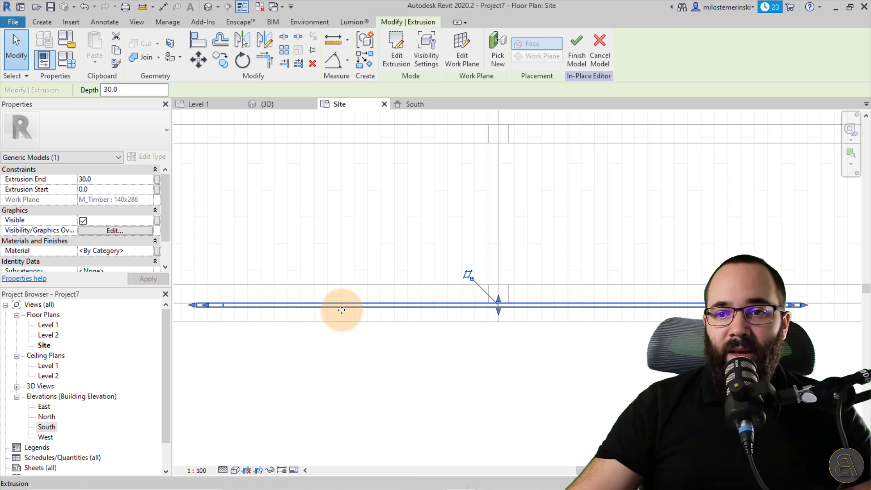
Step: Copy the timber extrusion once with Constrain turned off
left_click(226, 63)
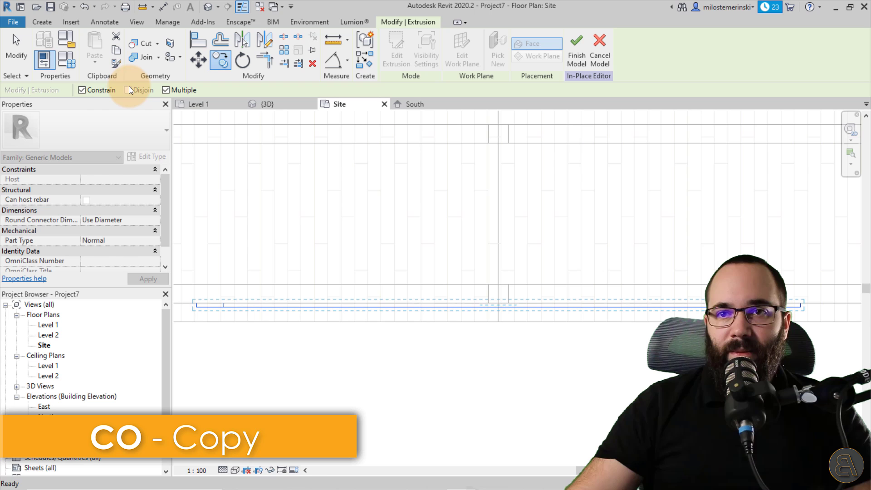
left_click(82, 90)
scroll(537, 312, "up", 3)
left_click(459, 299)
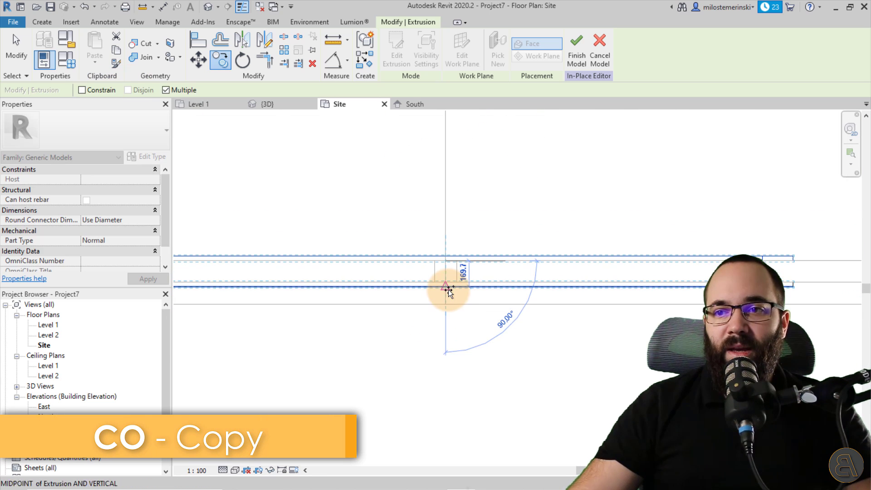
left_click(449, 289)
scroll(472, 295, "down", 3)
key("Escape")
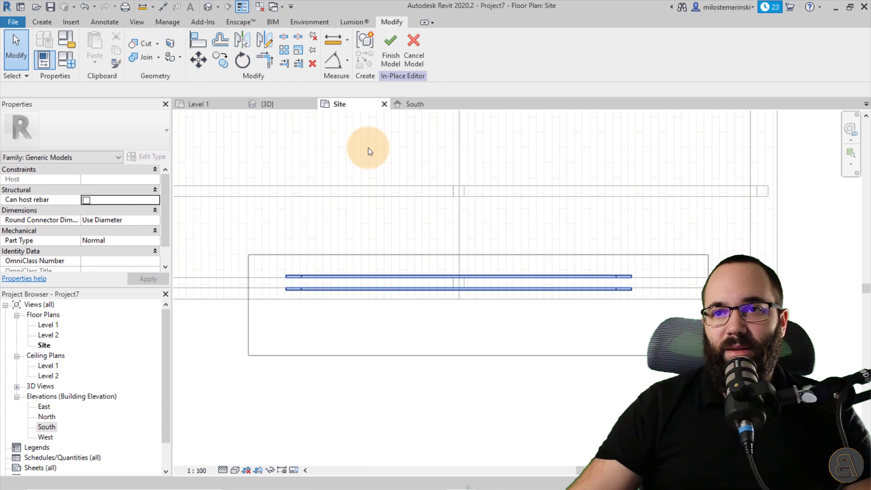
Step: Select both extrusions and copy the pair further across the ceiling
left_click_drag(368, 147, 230, 73)
scroll(448, 274, "up", 3)
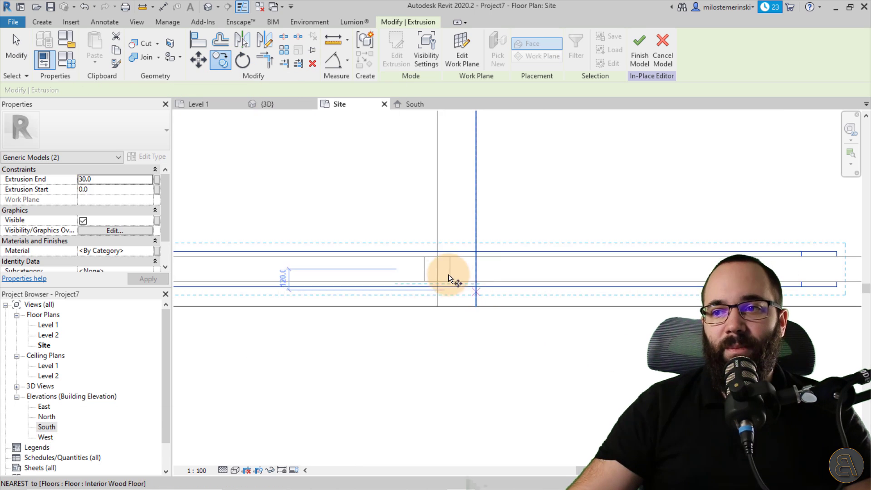
key("m")
key("v")
left_click(430, 247)
scroll(396, 383, "down", 2)
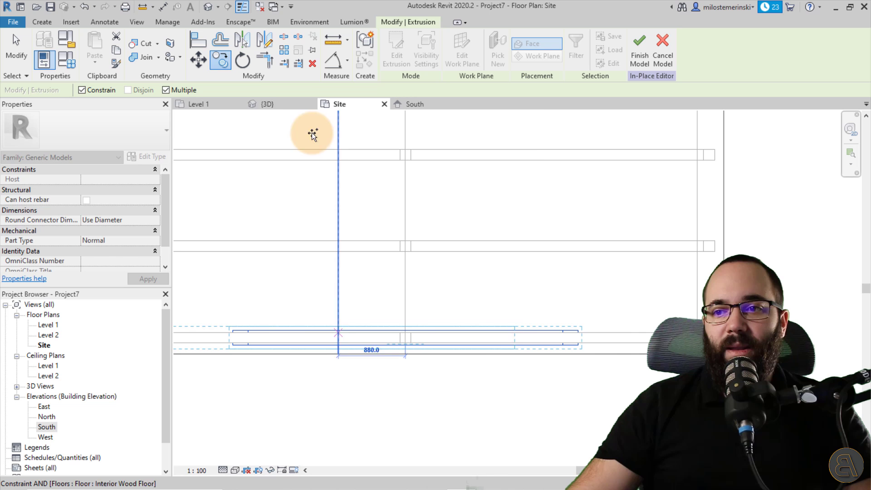
scroll(306, 232, "up", 3)
scroll(400, 225, "up", 3)
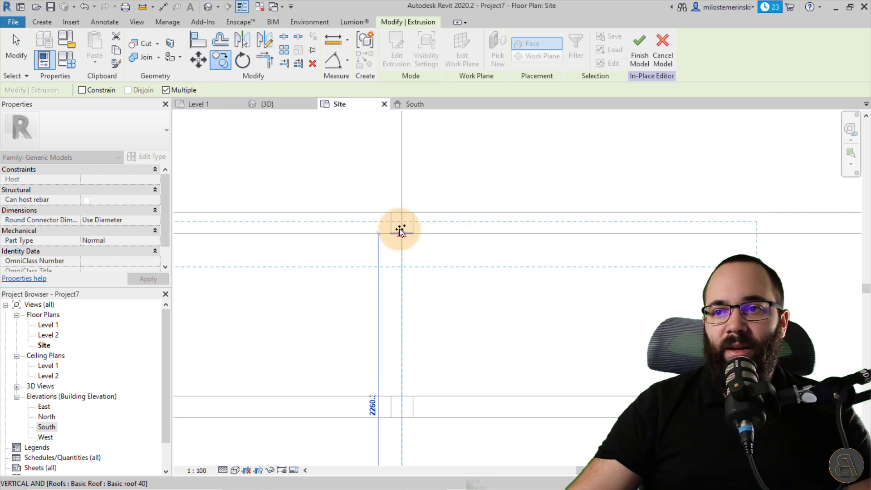
scroll(400, 209, "up", 2)
scroll(400, 225, "down", 4)
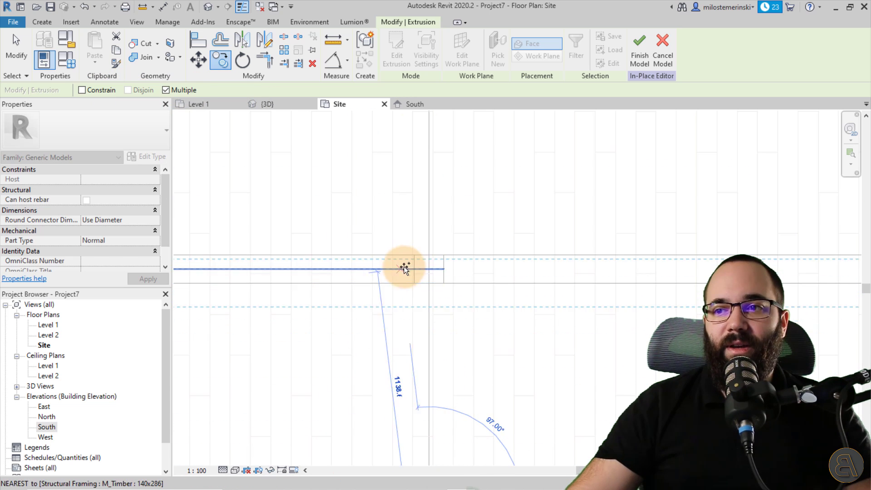
scroll(409, 265, "down", 2)
scroll(429, 233, "down", 2)
scroll(435, 177, "up", 2)
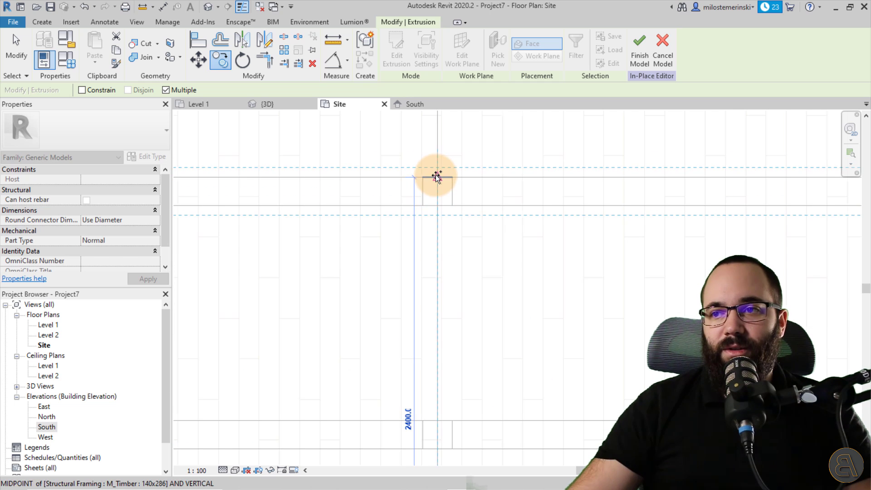
scroll(337, 249, "up", 2)
scroll(390, 236, "down", 2)
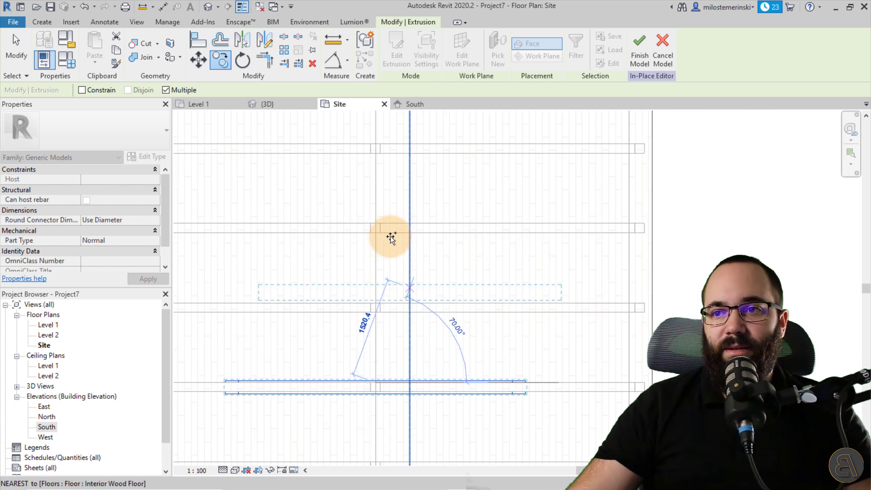
scroll(375, 228, "up", 3)
scroll(374, 229, "down", 2)
scroll(395, 245, "up", 2)
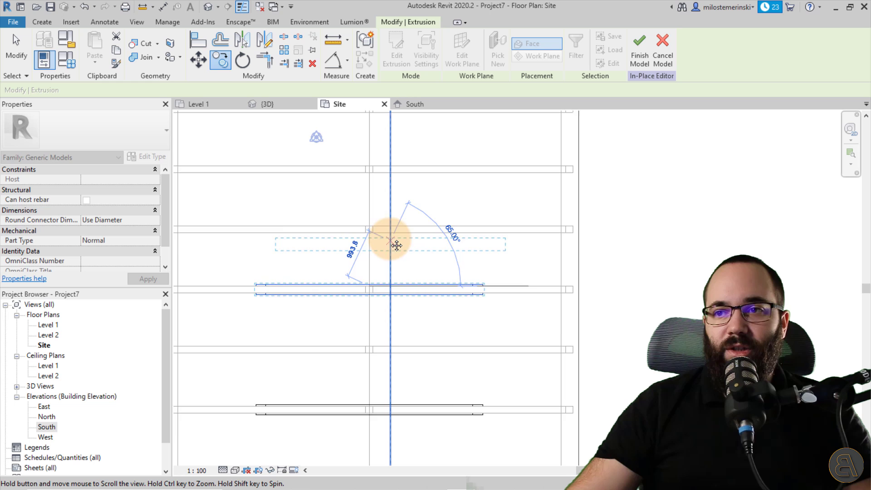
scroll(384, 293, "up", 2)
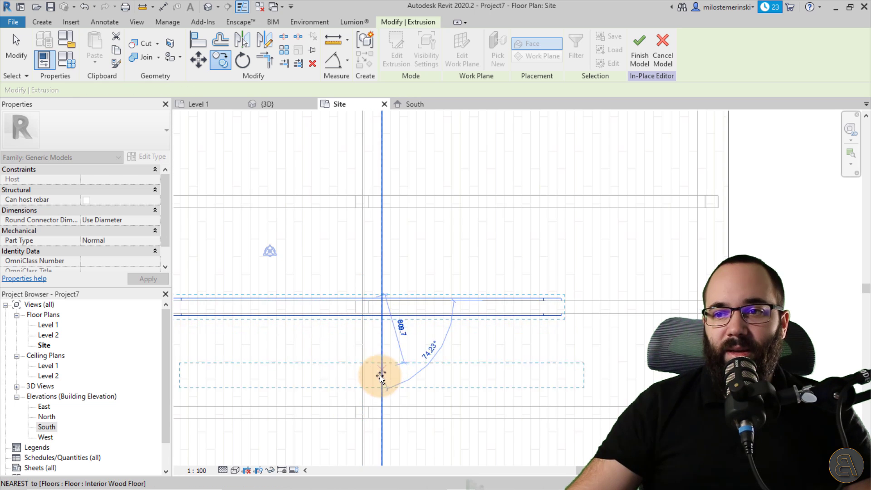
scroll(381, 371, "down", 2)
scroll(378, 235, "up", 2)
scroll(372, 237, "down", 2)
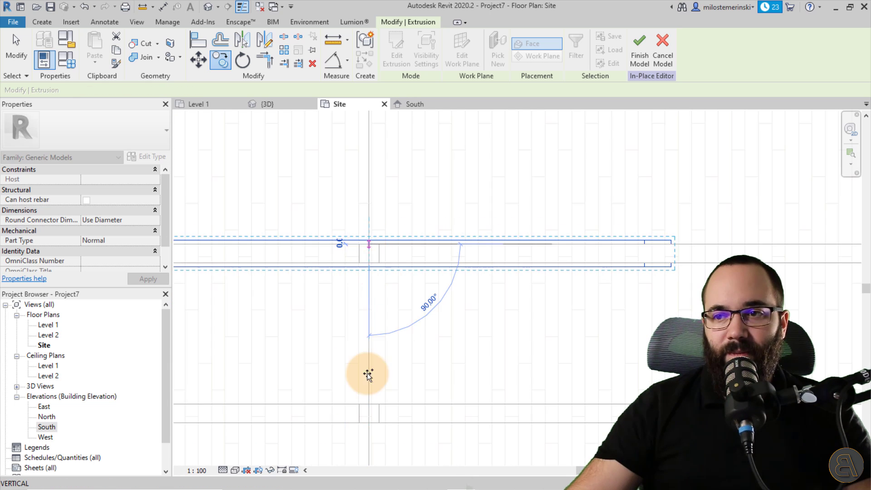
scroll(367, 371, "down", 2)
scroll(371, 225, "up", 2)
left_click(370, 208)
scroll(368, 208, "down", 2)
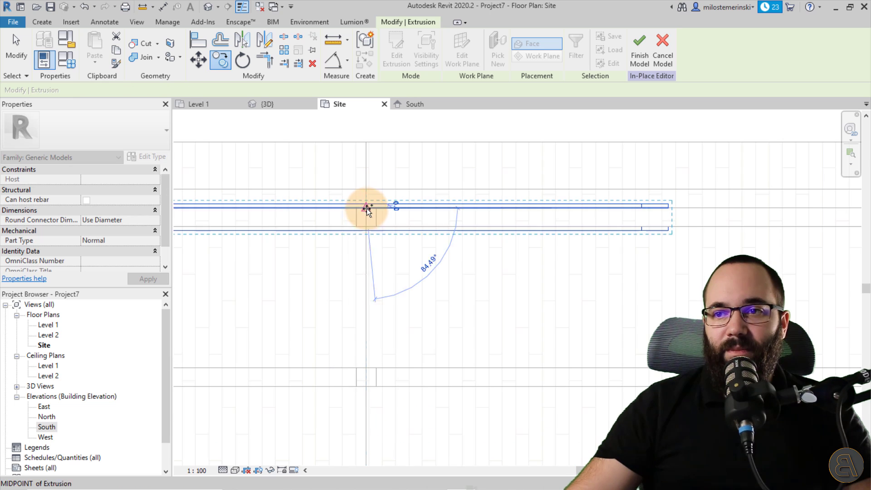
scroll(361, 252, "up", 2)
Step: Finish the in-place timber model in 3D and orbit up into the gable ceiling
left_click(268, 104)
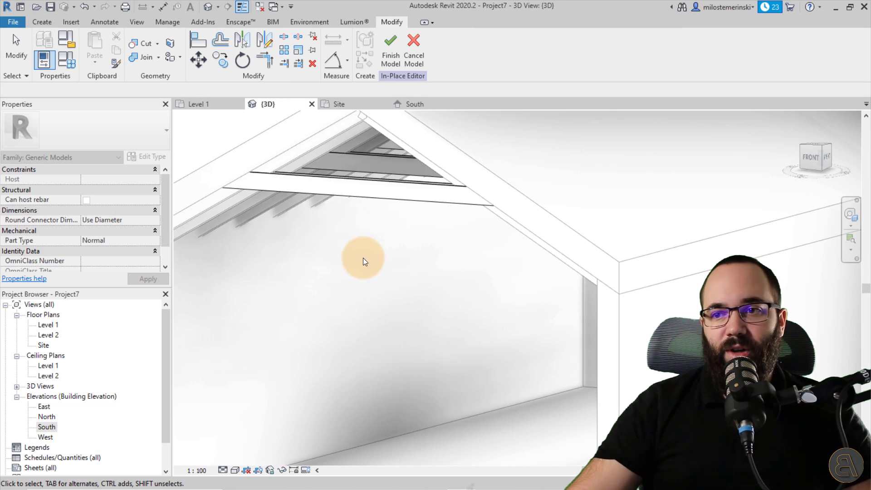
mouse_move(363, 259)
middle_mouse_down("shift")
mouse_move(425, 311)
mouse_move(484, 247)
middle_mouse_up("shift")
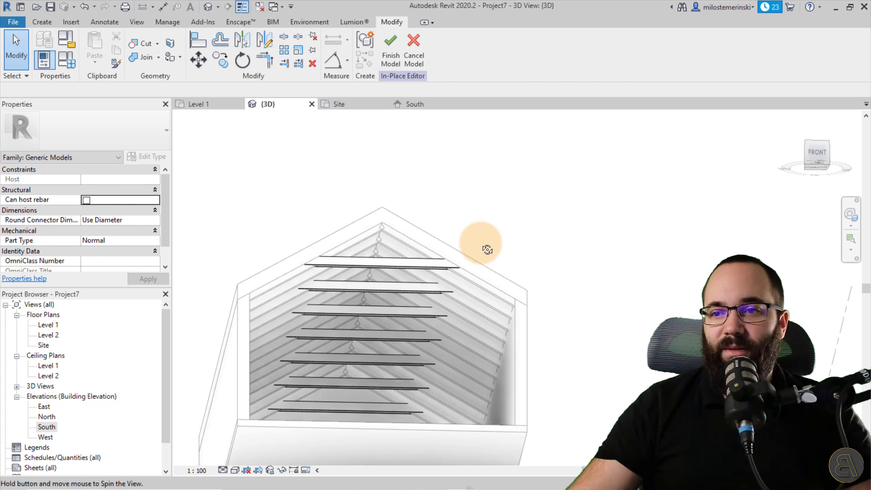
left_click(391, 54)
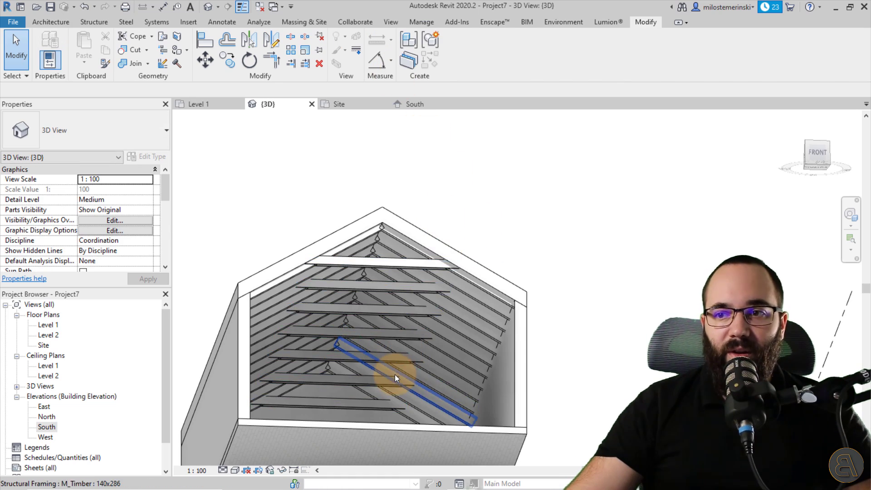
mouse_move(395, 374)
middle_mouse_down("shift")
mouse_move(384, 413)
mouse_move(347, 347)
middle_mouse_up("shift")
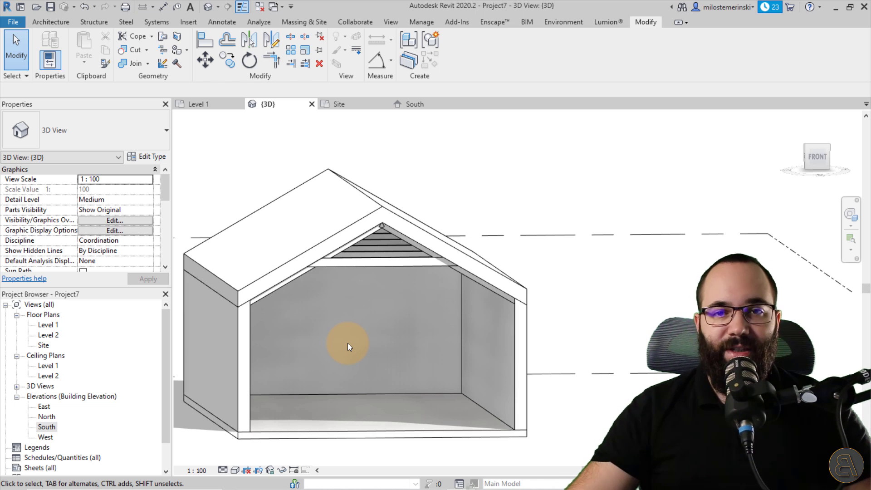
mouse_move(348, 343)
middle_mouse_down("shift")
mouse_move(327, 302)
mouse_move(292, 278)
mouse_move(441, 354)
mouse_move(470, 381)
middle_mouse_up("shift")
Step: Try Roof by Footprint twice, dismissing the work plane warning each time
left_click(206, 146)
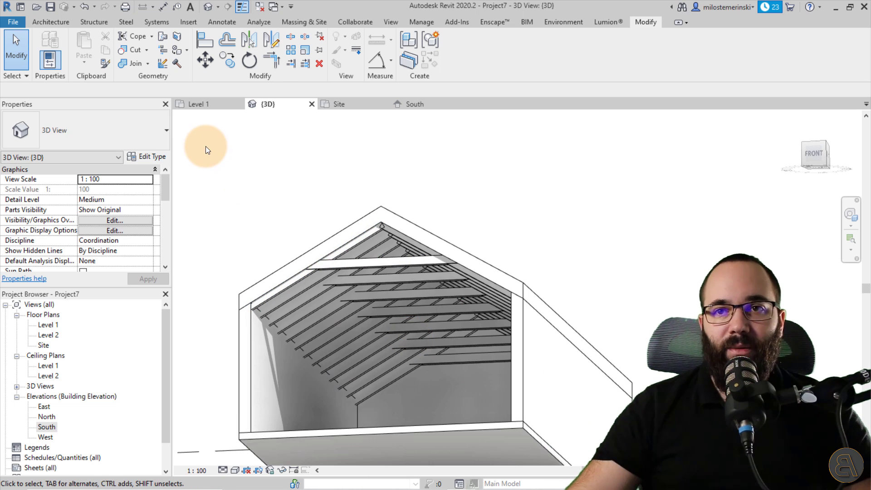
left_click(50, 22)
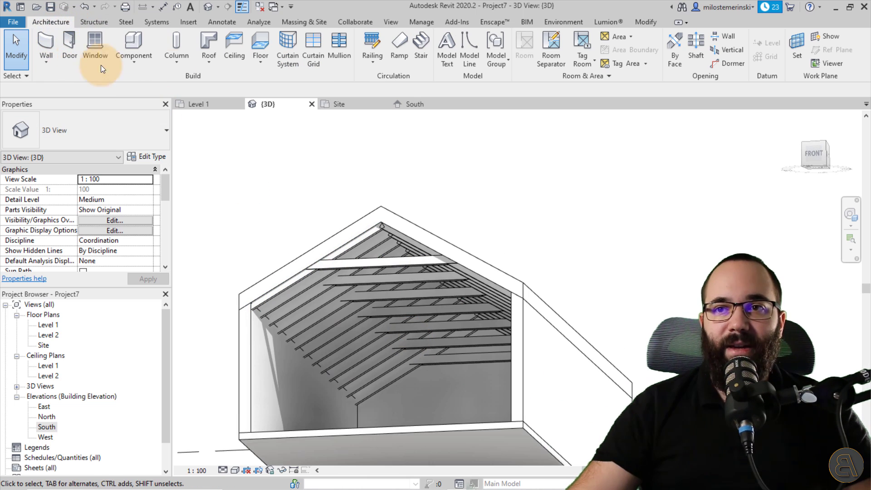
left_click(208, 63)
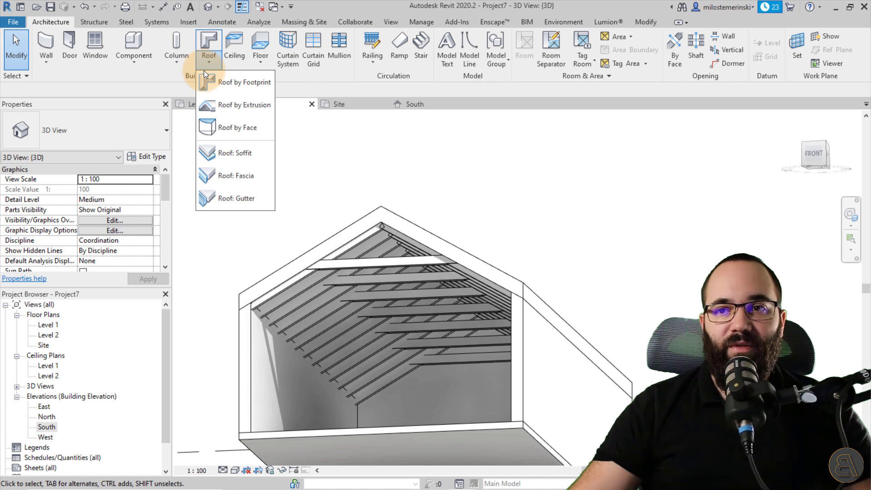
left_click(235, 82)
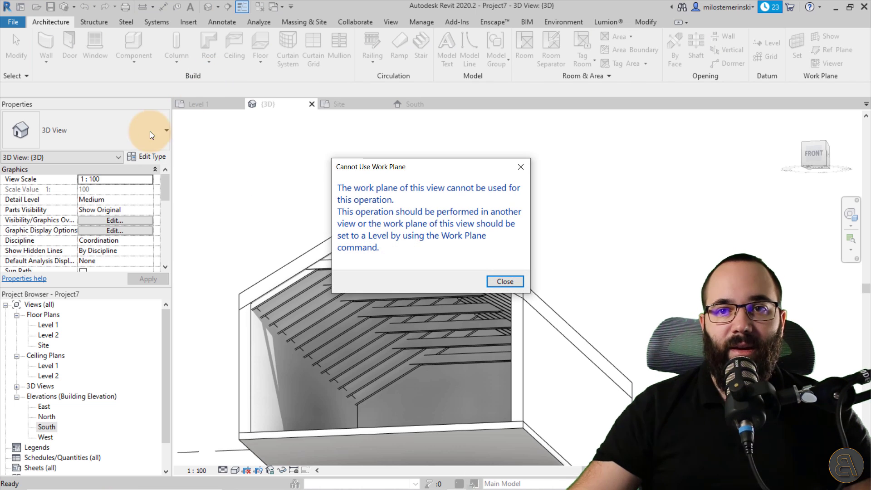
left_click(505, 281)
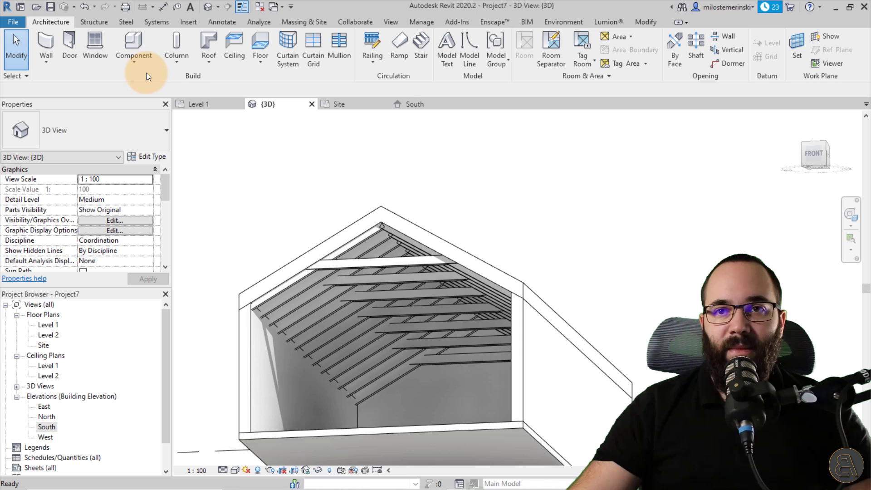
left_click(210, 44)
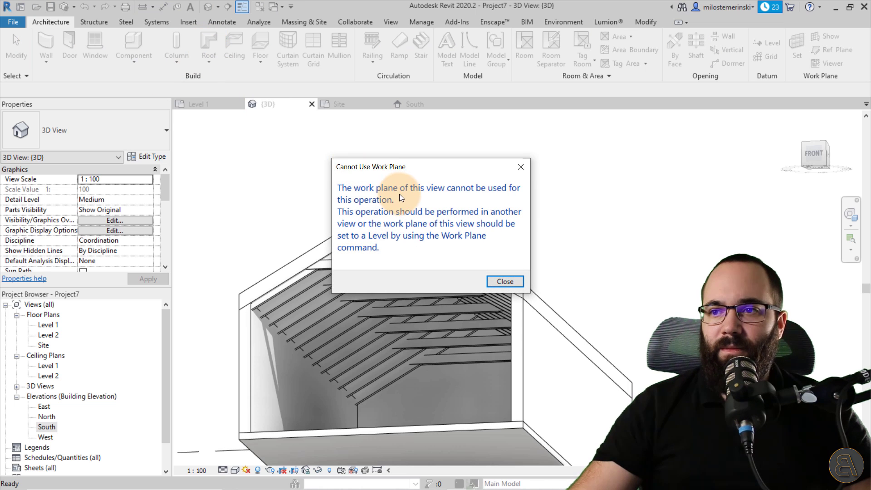
left_click(520, 166)
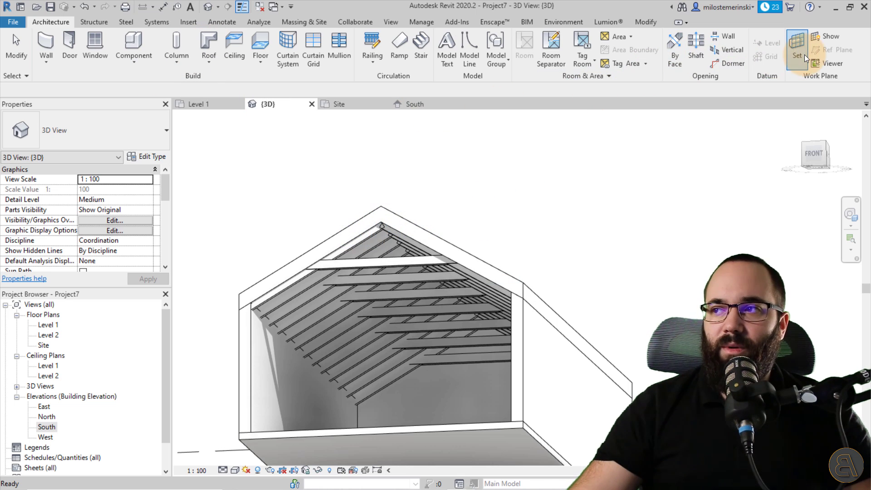
Step: Set the 3D view's work plane to Level 1
left_click(805, 55)
left_click(248, 210)
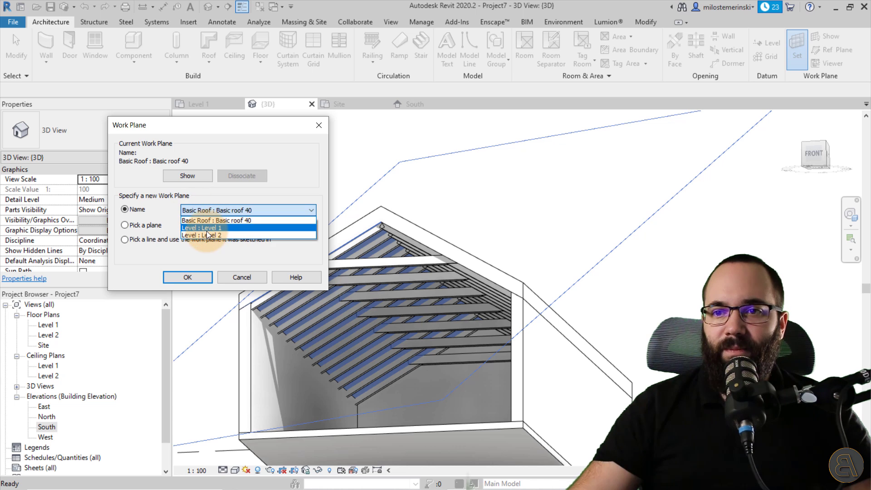
left_click(206, 228)
left_click(187, 277)
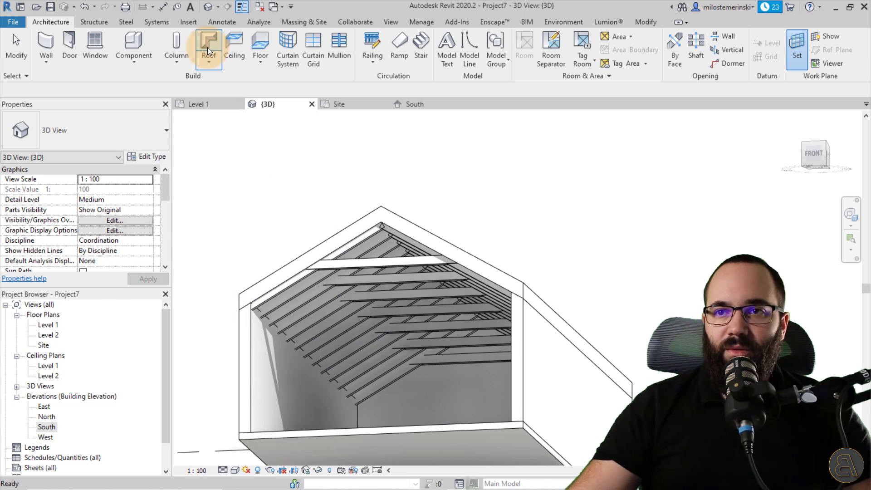
Step: Start a footprint roof, cancel the sketch, and view the house from above
left_click(208, 47)
left_click(338, 229)
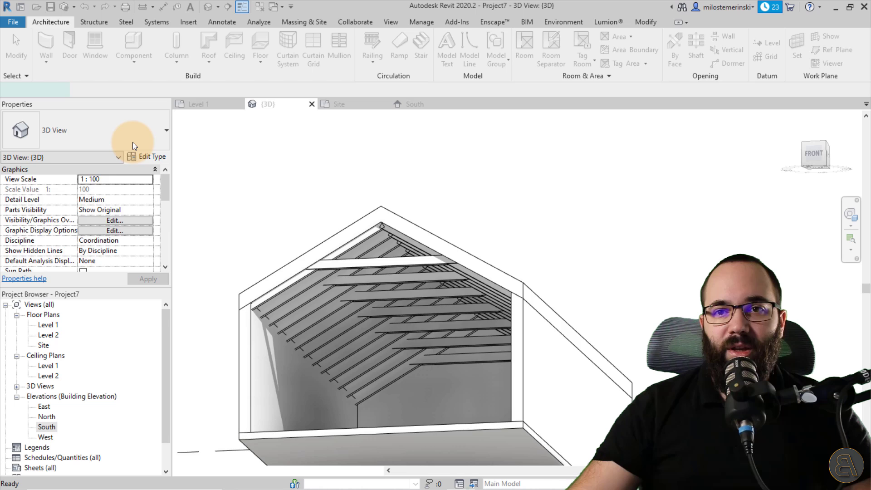
left_click(166, 130)
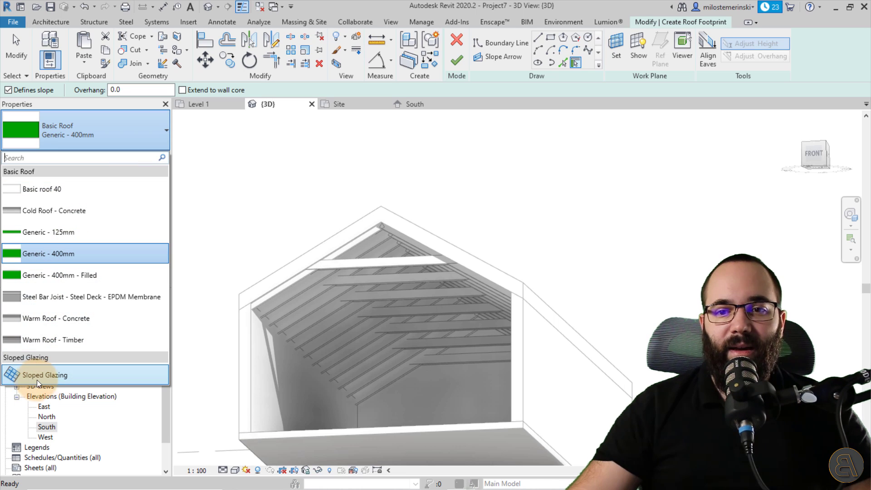
key("Escape")
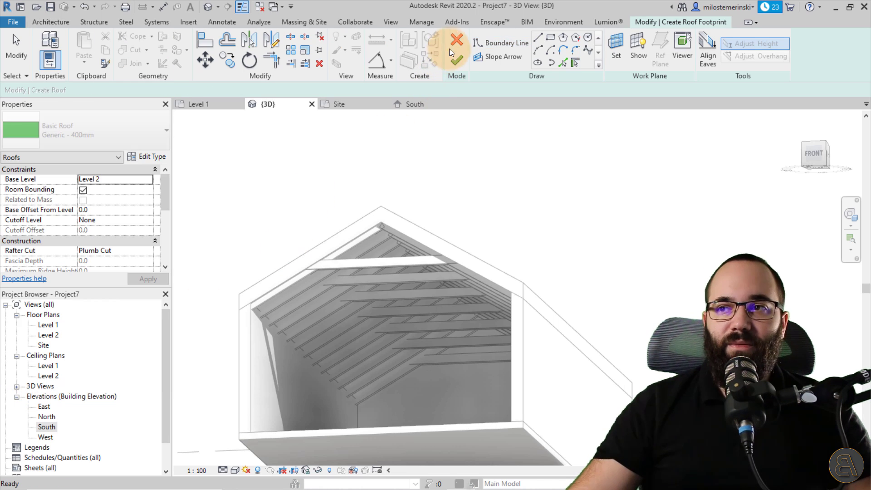
key("Escape")
key("Escape")
mouse_move(309, 146)
middle_mouse_down("shift")
mouse_move(329, 255)
mouse_move(336, 223)
middle_mouse_up("shift")
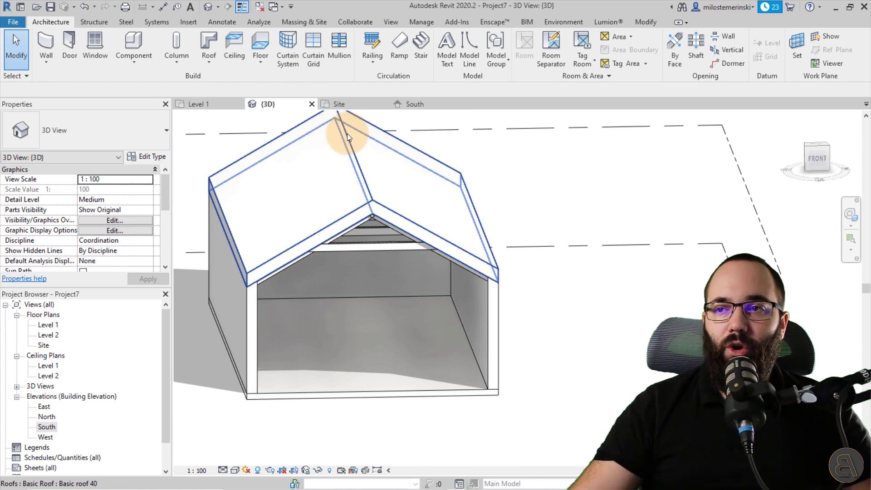
Step: From the South elevation, create an in-place Generic Models family named Generic Models 2
left_click(415, 105)
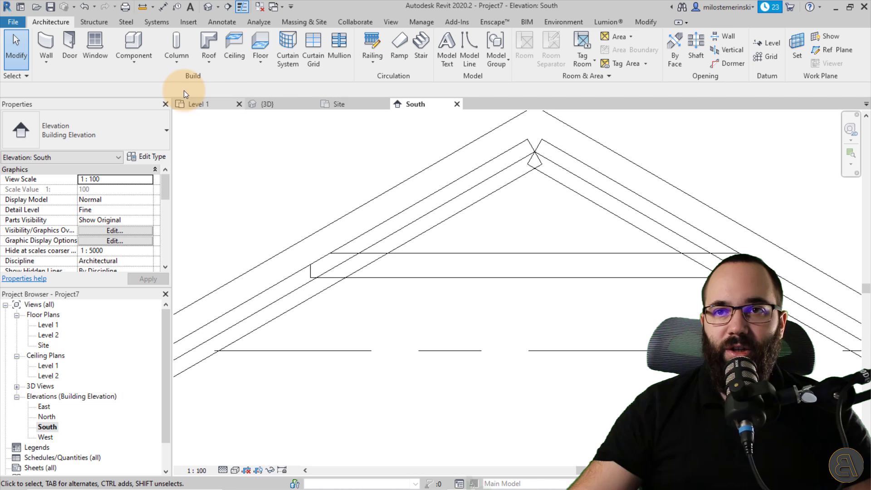
left_click(141, 62)
left_click(143, 113)
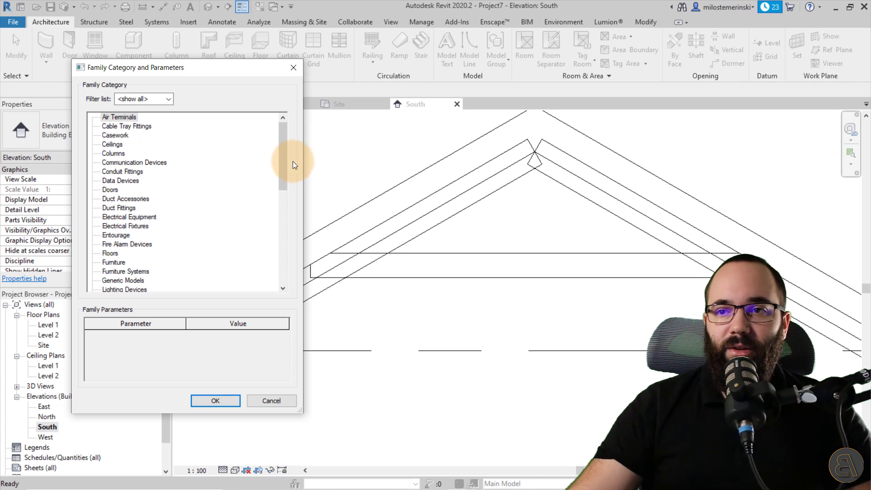
left_click_drag(282, 163, 284, 260)
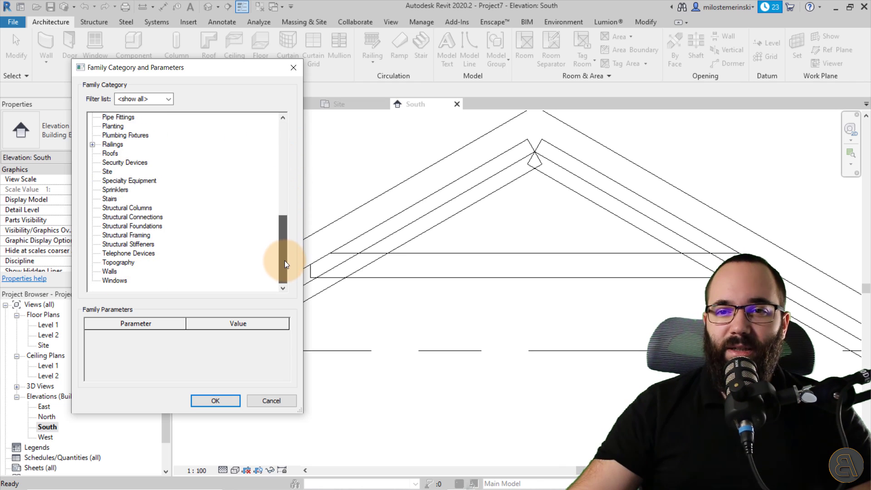
scroll(136, 204, "up", 3)
scroll(127, 150, "up", 1)
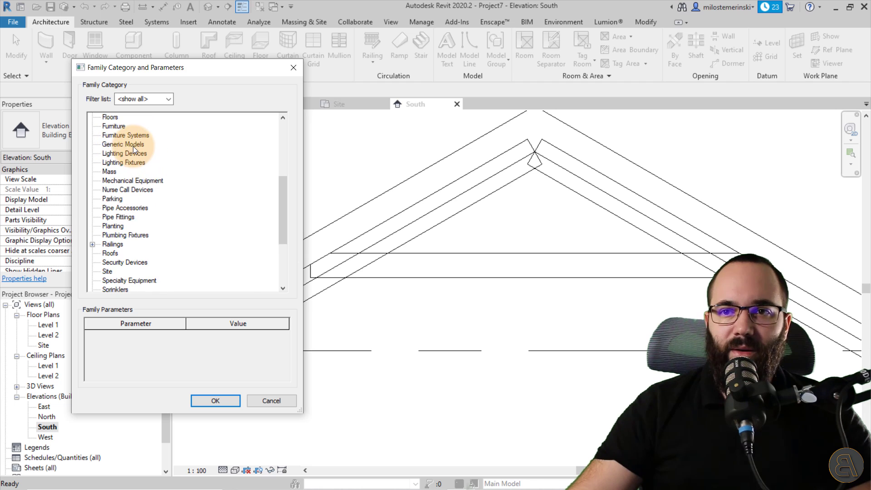
double_click(123, 145)
left_click(401, 220)
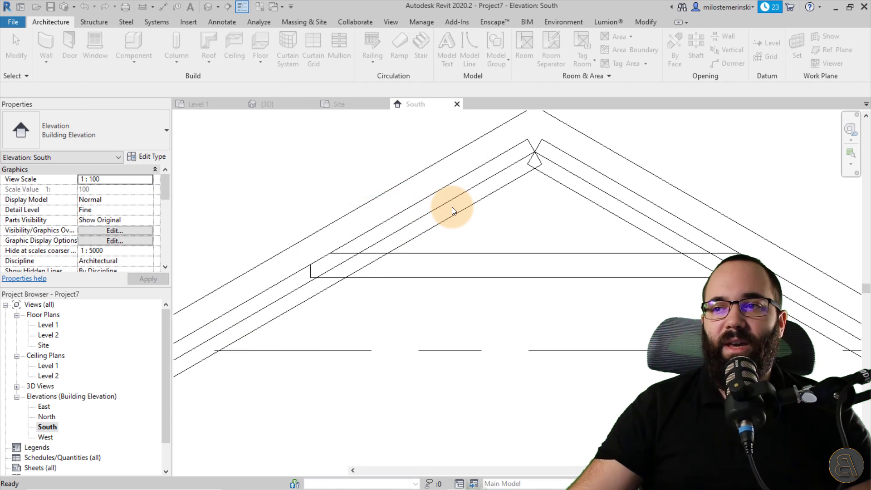
Step: Set the work plane to the left roof slope
left_click(675, 48)
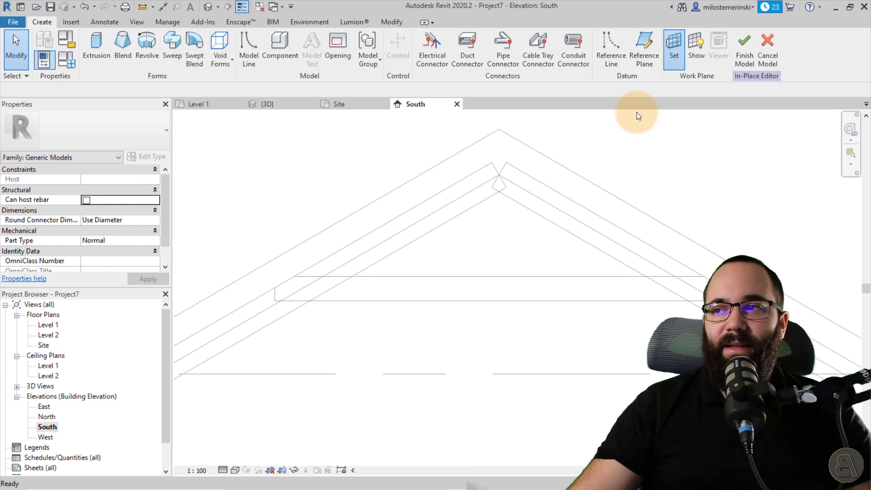
left_click(188, 277)
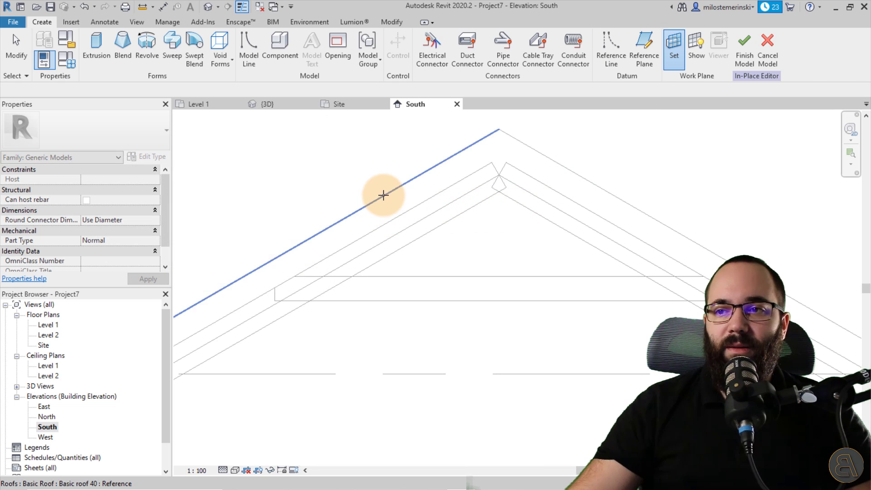
left_click(468, 149)
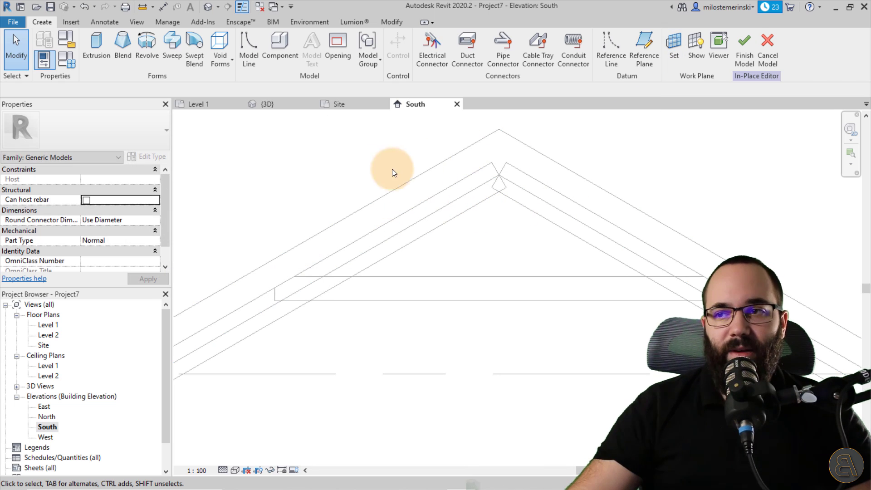
Step: Start a void extrusion with a line along the slope and a 150 offset copy
left_click(220, 58)
left_click(250, 88)
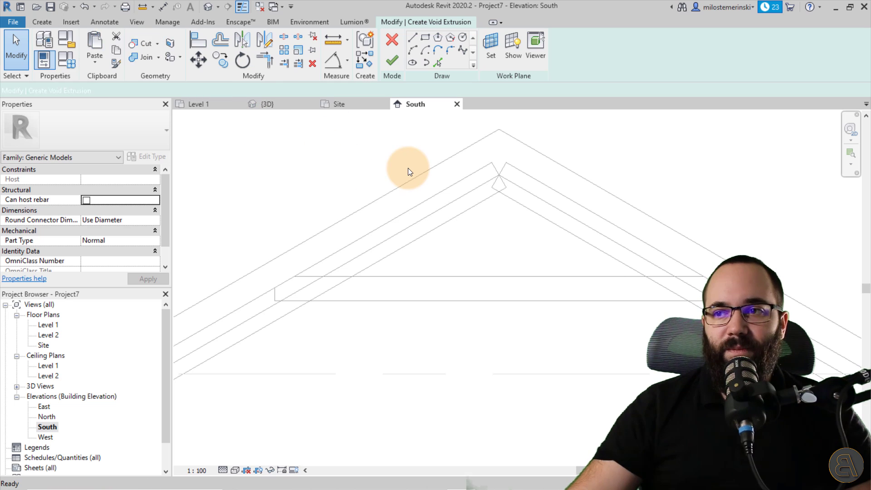
scroll(455, 174, "up", 2)
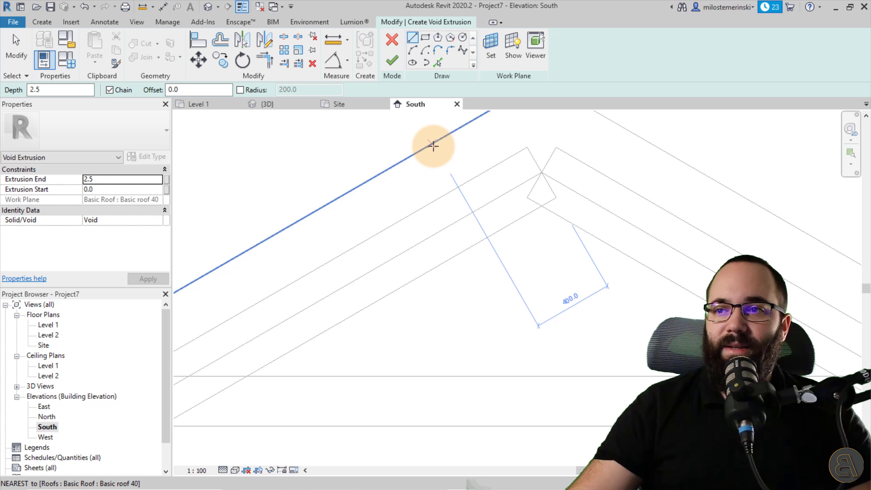
scroll(439, 147, "down", 2)
left_click(454, 137)
left_click(245, 256)
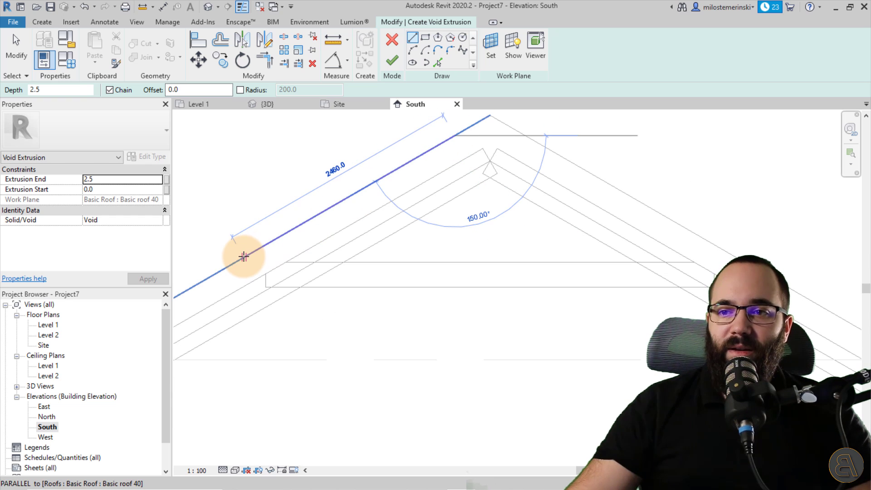
key("Escape")
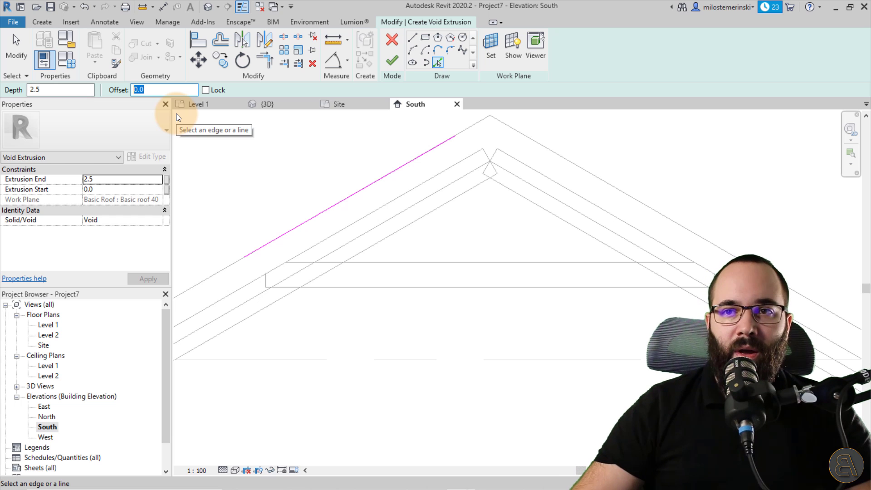
type("150")
key("Return")
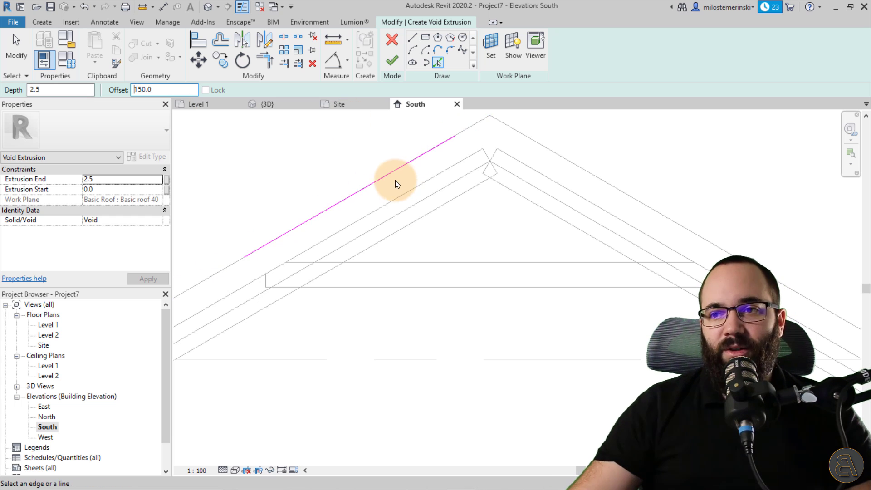
left_click(389, 178)
key("Escape")
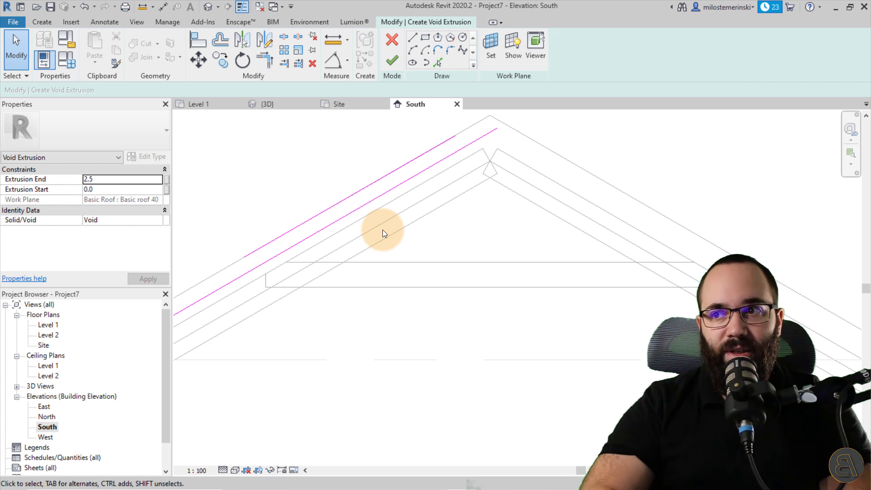
Step: Draw a horizontal closing line near the peak and a short end line near the eave
left_click(413, 40)
scroll(489, 170, "up", 2)
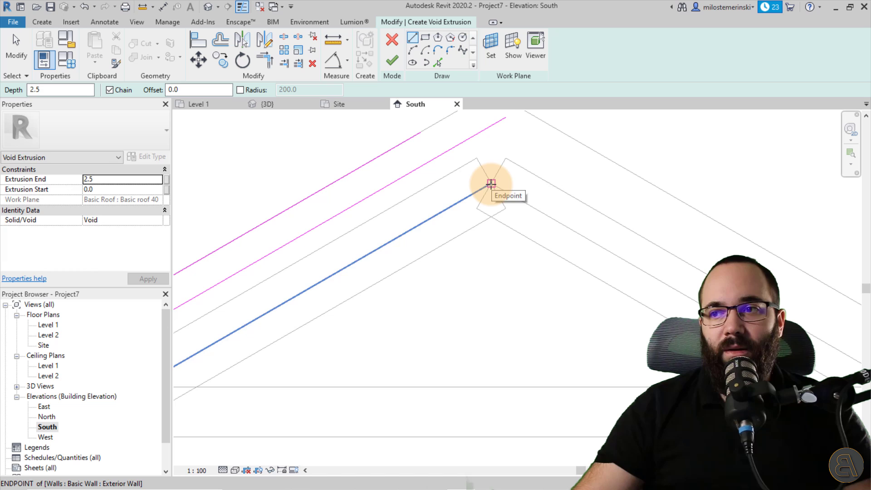
left_click(492, 184)
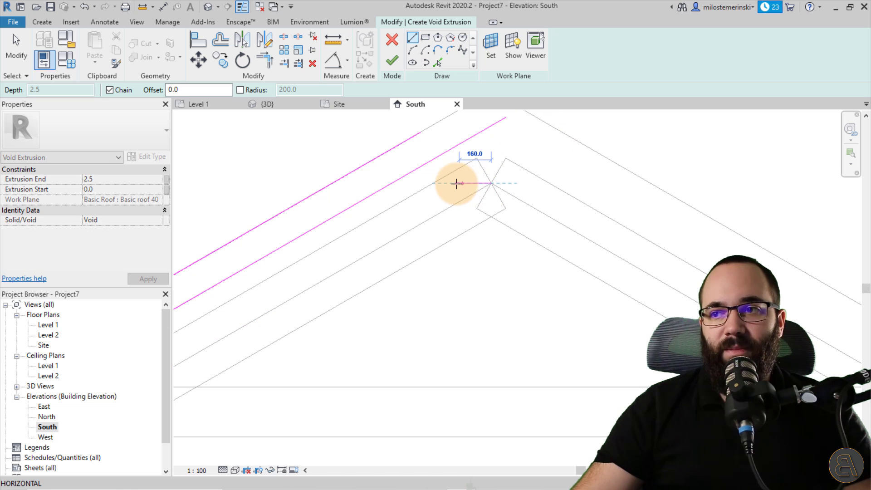
left_click(394, 183)
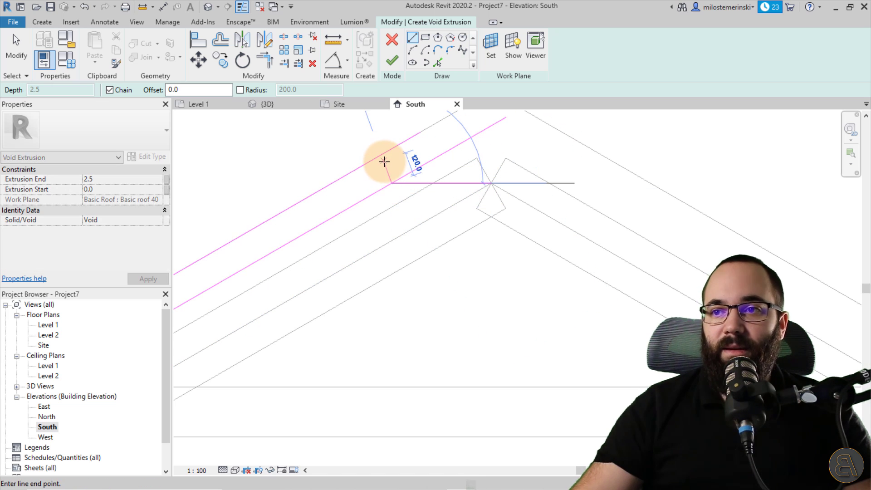
left_click(384, 162)
middle_click_drag(503, 166, 407, 217)
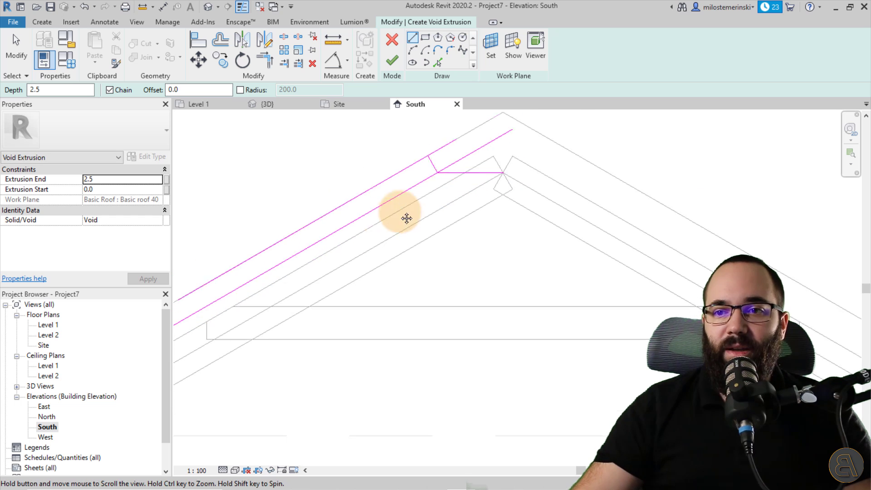
scroll(382, 244, "up", 1)
scroll(307, 265, "up", 1)
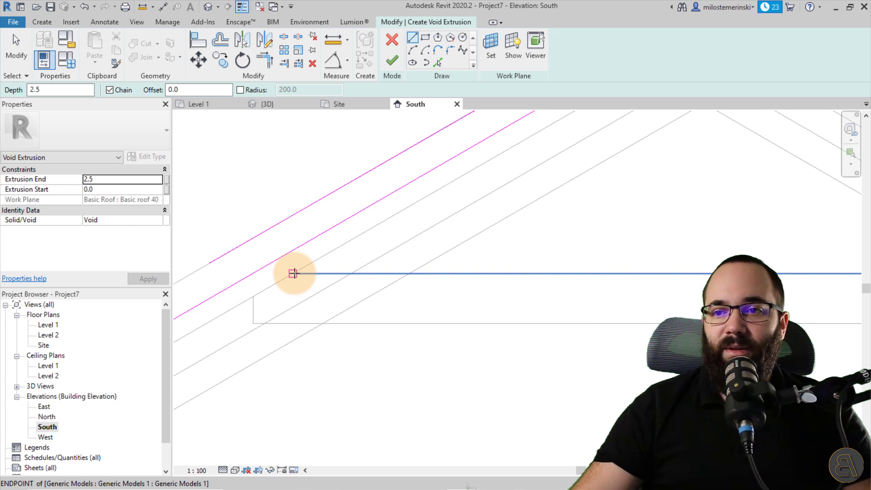
left_click(292, 273)
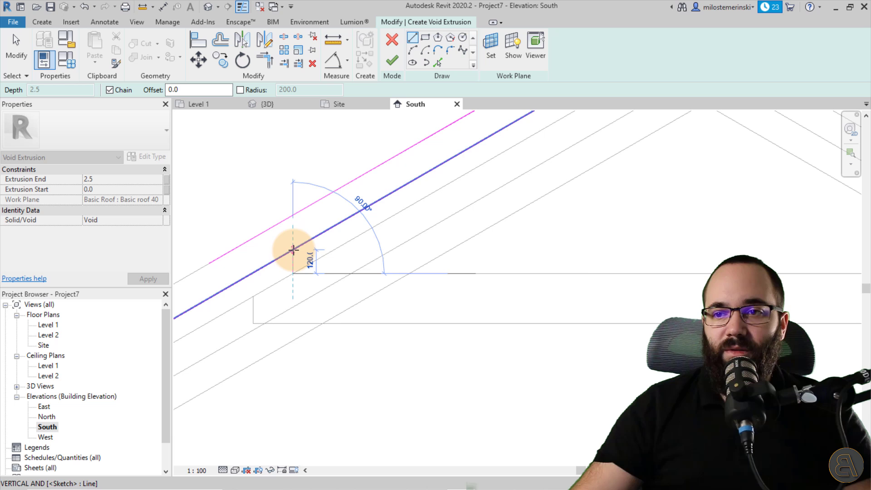
left_click(292, 251)
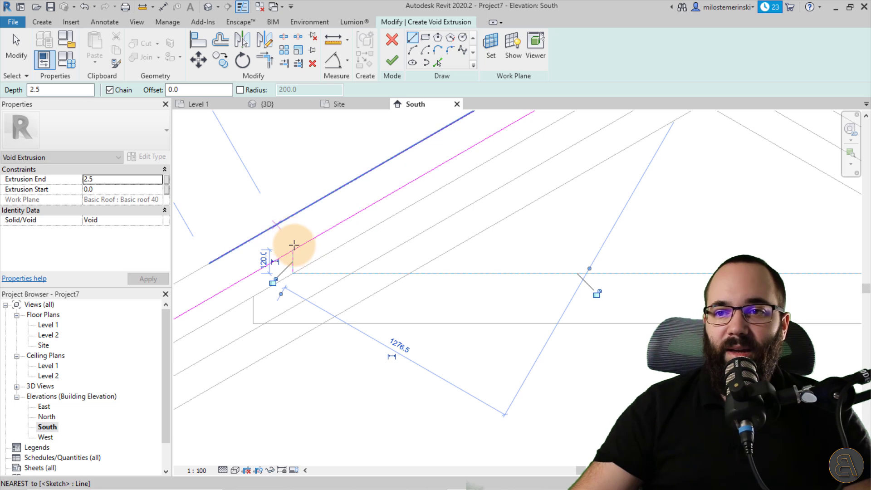
left_click(279, 227)
key("Escape")
key("Escape")
scroll(331, 247, "down", 2)
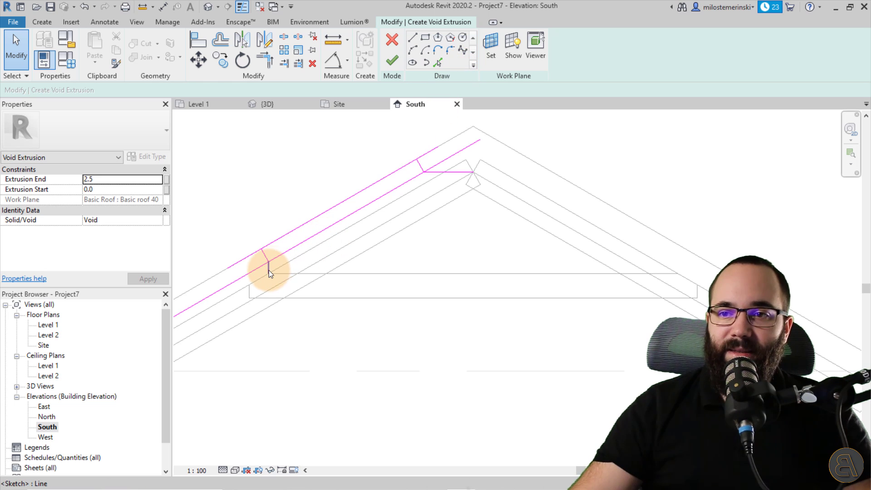
scroll(273, 273, "up", 2)
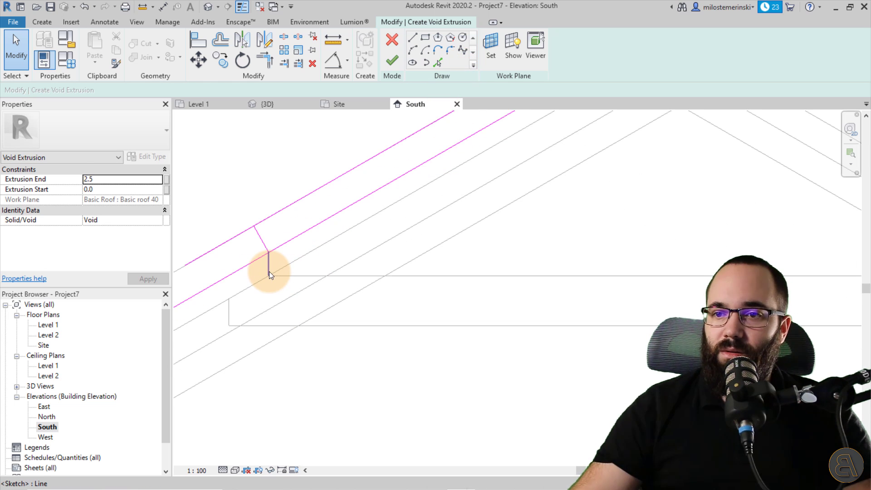
Step: Stretch the short end line down into a vertical edge
left_click(268, 275)
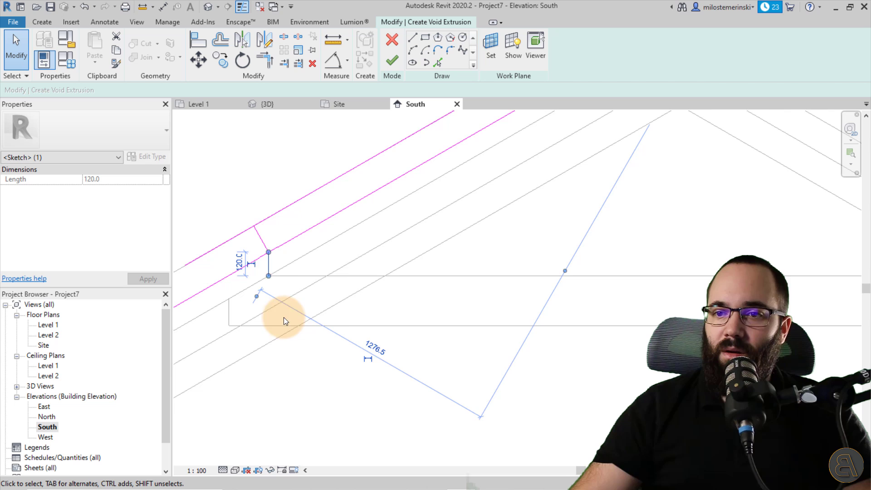
scroll(284, 317, "down", 2)
scroll(297, 278, "up", 2)
left_click_drag(294, 285, 298, 320)
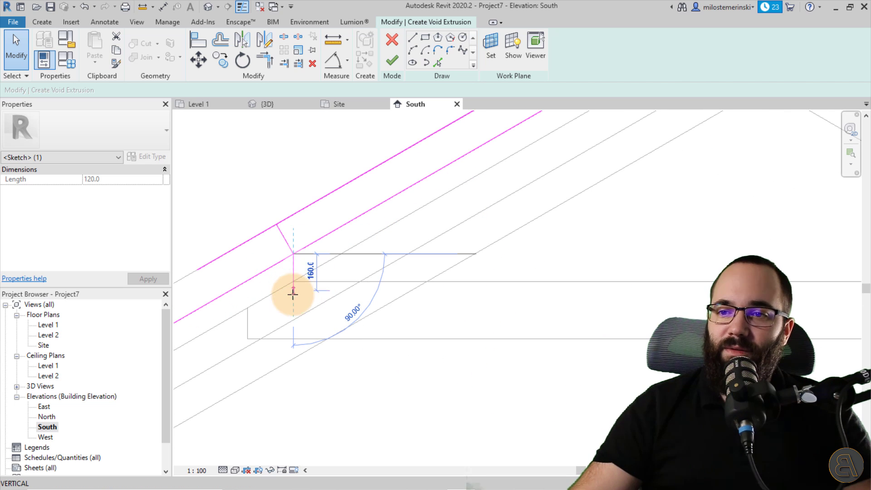
left_click(417, 323)
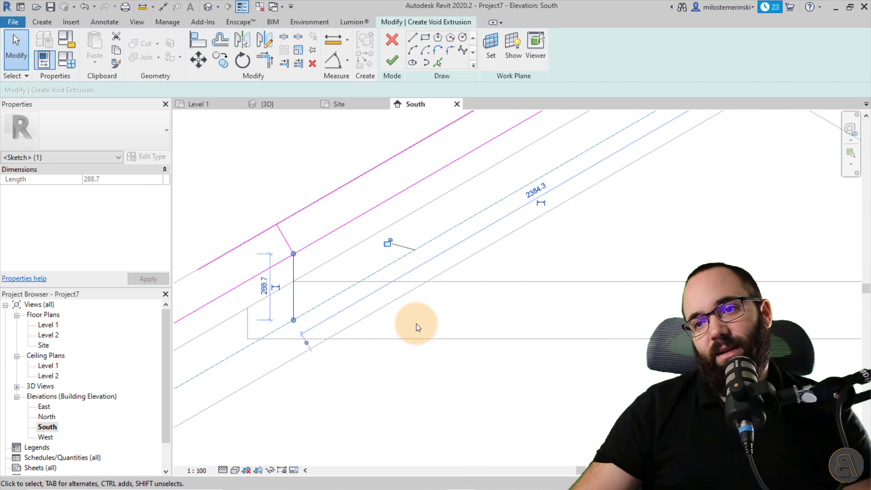
left_click(417, 323)
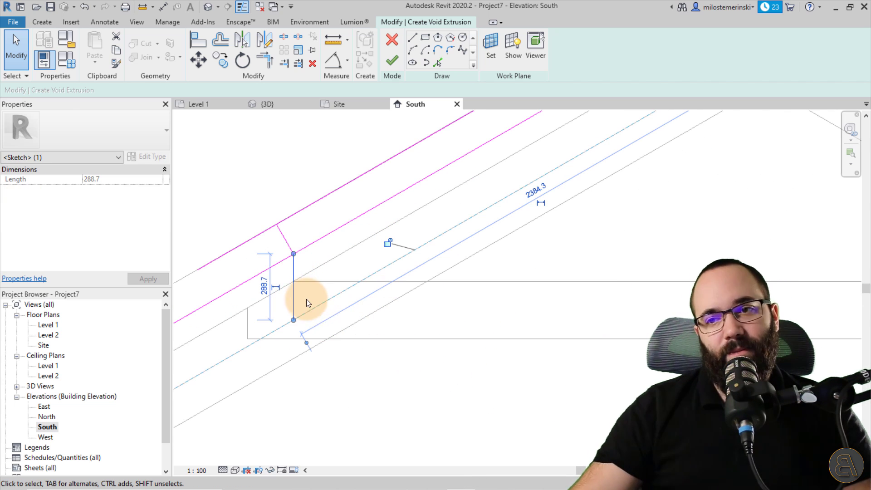
Step: Move the sketch lines with MV onto the pink reference plane
left_click(277, 244)
key("mv")
left_click(292, 320)
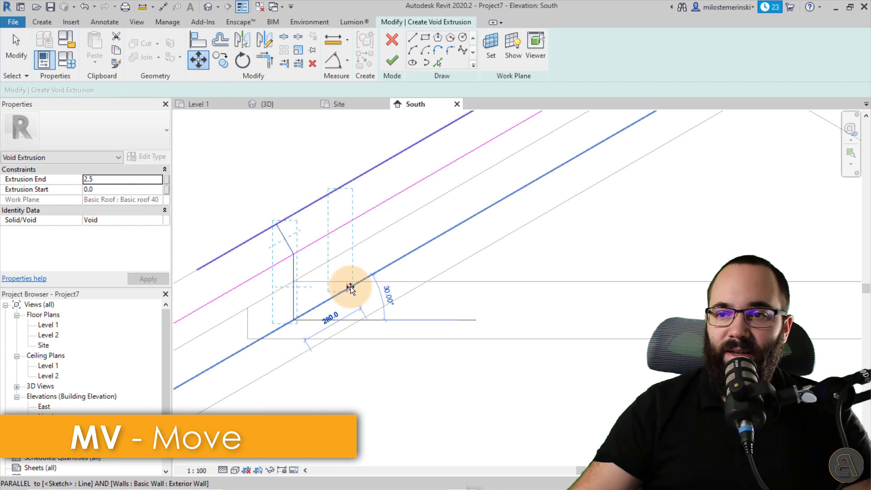
left_click(350, 290)
scroll(330, 306, "down", 2)
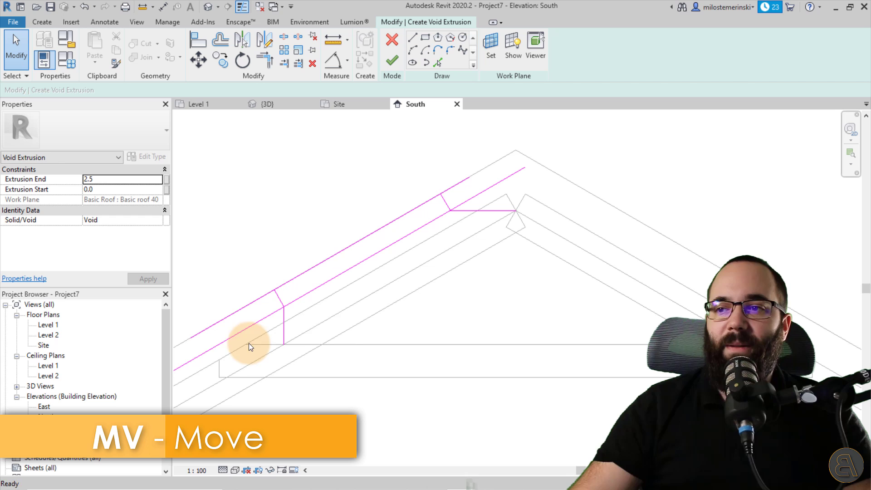
middle_click_drag(398, 306, 395, 303)
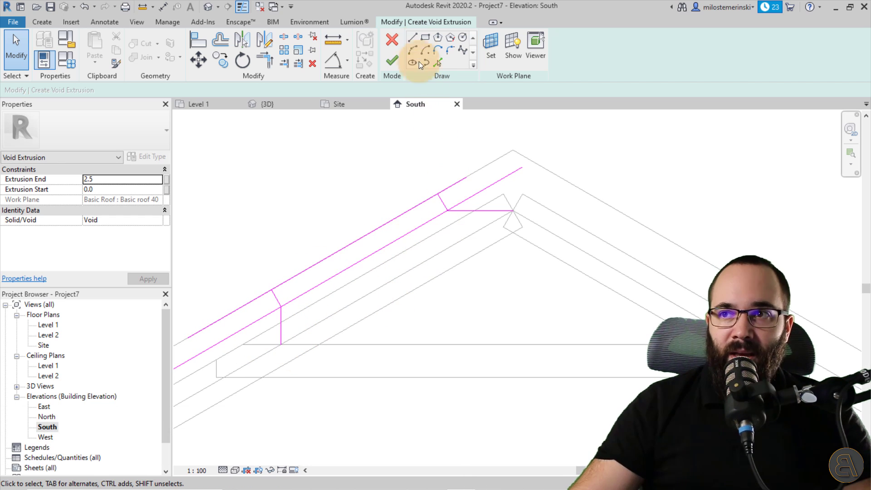
Step: Draw a trial profile line from the roof corner, then delete it
left_click(414, 38)
left_click(504, 197)
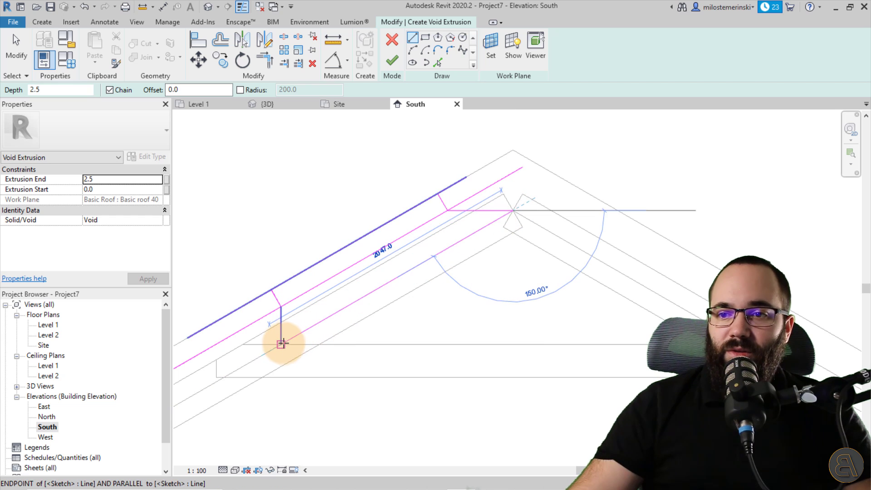
left_click(281, 342)
key("Escape")
key("Escape")
left_click(318, 293)
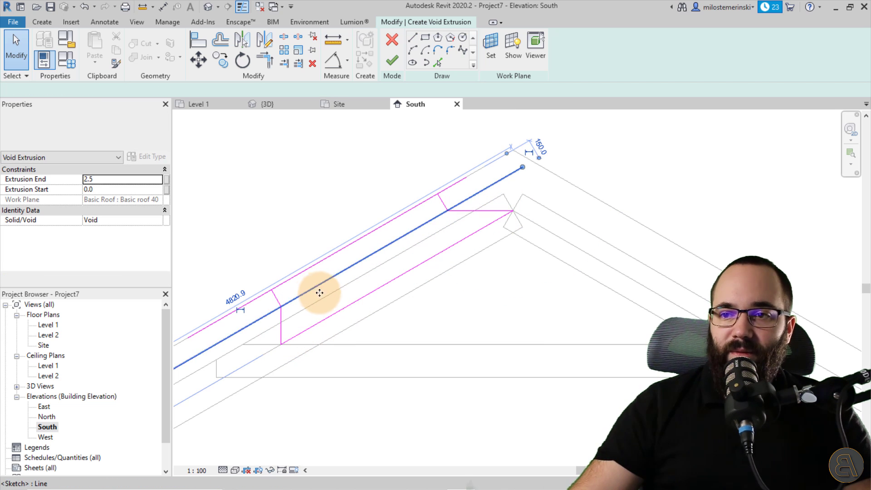
key("Delete")
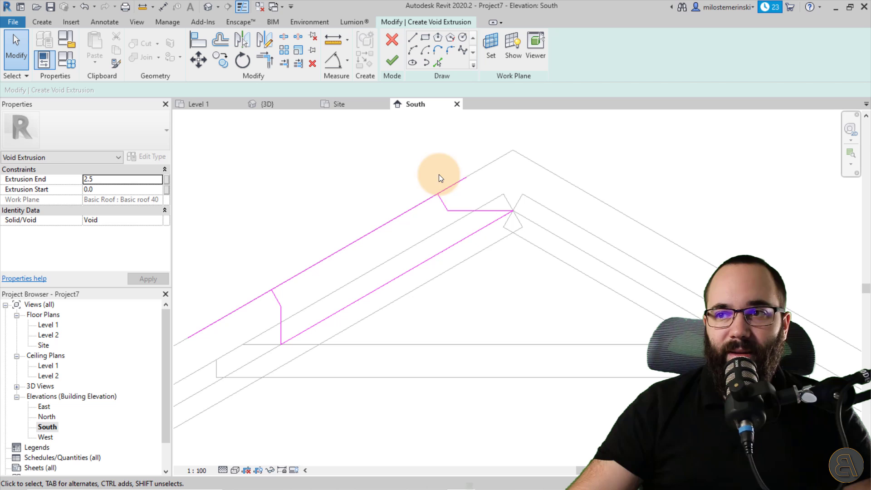
Step: Cancel the join error and shorten the upper edge line to 1469.7
left_click(455, 182)
left_click_drag(439, 196, 432, 196)
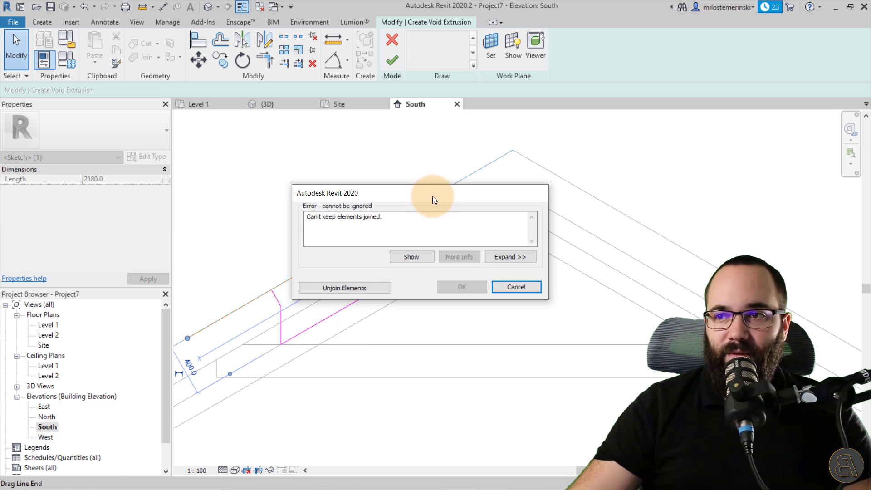
left_click(516, 287)
left_click(466, 209)
key("Escape")
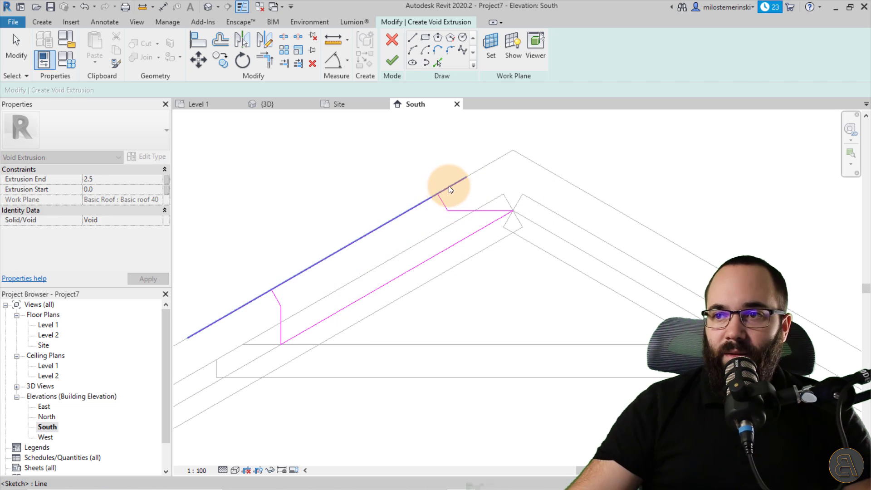
left_click(449, 186)
scroll(393, 240, "up", 1)
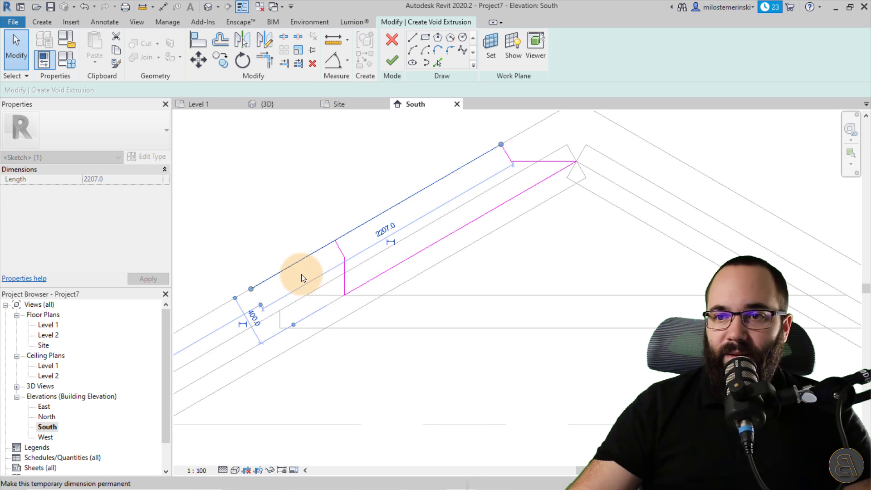
left_click_drag(252, 289, 335, 240)
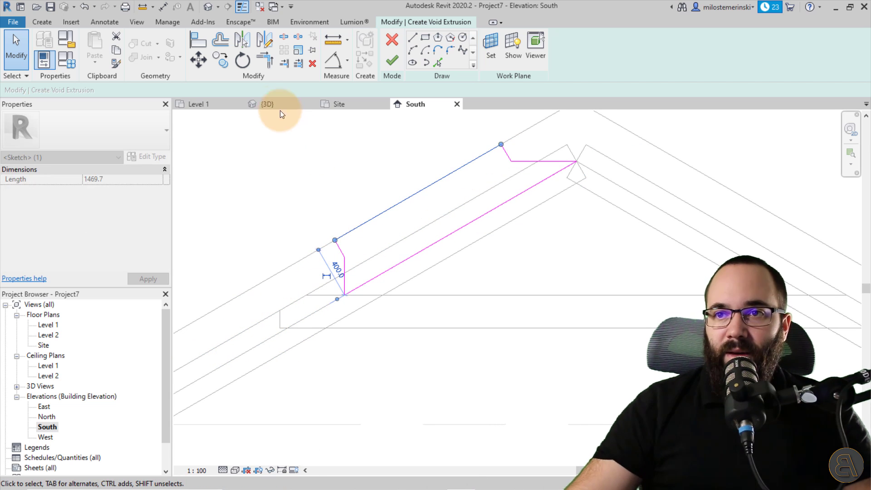
Step: Finish the void extrusion's gable profile sketch in the 3D view
left_click(267, 104)
mouse_move(422, 255)
middle_mouse_down("shift")
mouse_move(477, 273)
mouse_move(463, 295)
mouse_move(395, 228)
middle_mouse_up("shift")
scroll(420, 227, "up", 4)
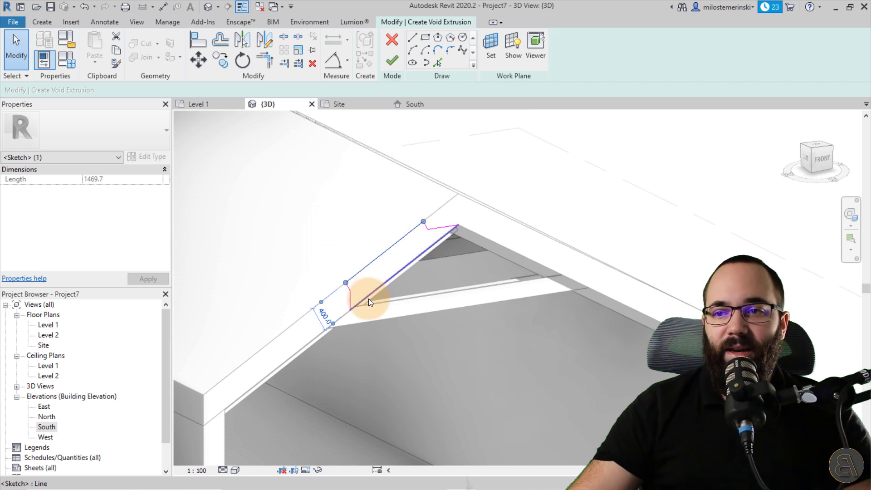
left_click(391, 61)
Step: Stretch the void along the roof from 142.7 so it ends at 14825.0
mouse_move(435, 286)
middle_mouse_down("shift")
mouse_move(484, 306)
mouse_move(767, 332)
middle_mouse_up("shift")
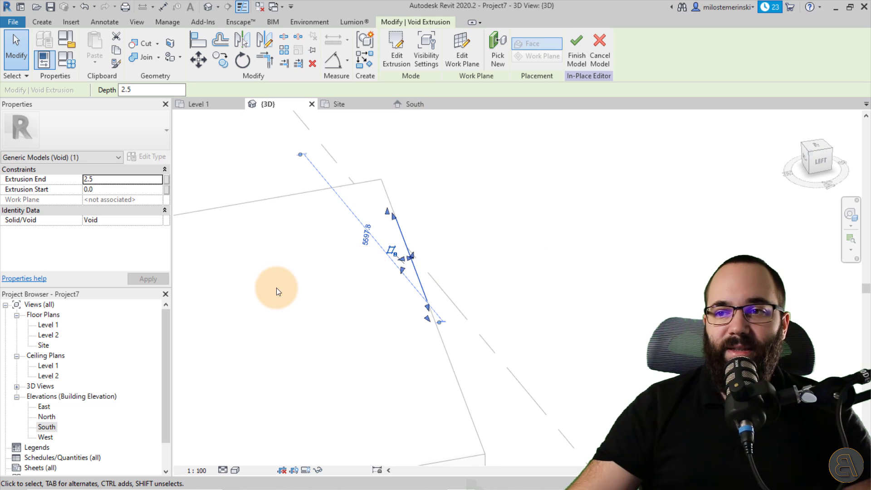
left_click_drag(397, 263, 268, 296)
middle_click_drag(592, 261, 421, 306)
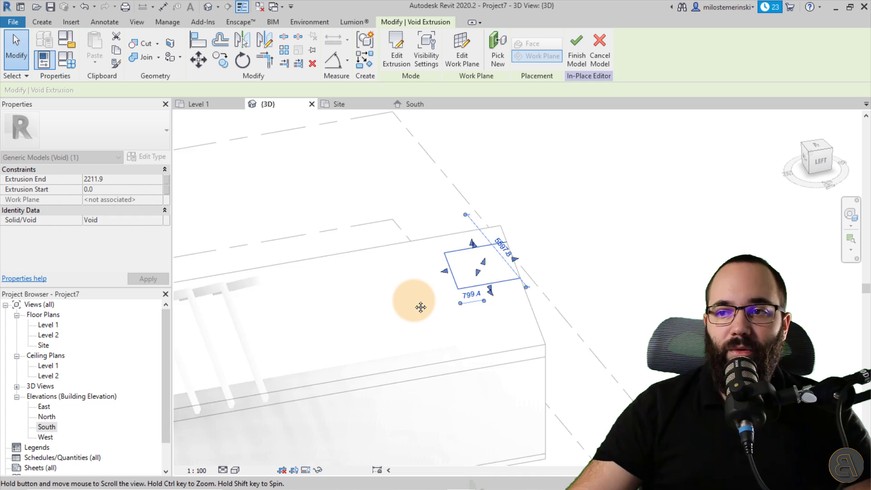
mouse_move(446, 272)
left_mouse_down()
mouse_move(263, 327)
mouse_move(247, 324)
left_mouse_up()
scroll(262, 326, "up", 3)
scroll(320, 319, "down", 3)
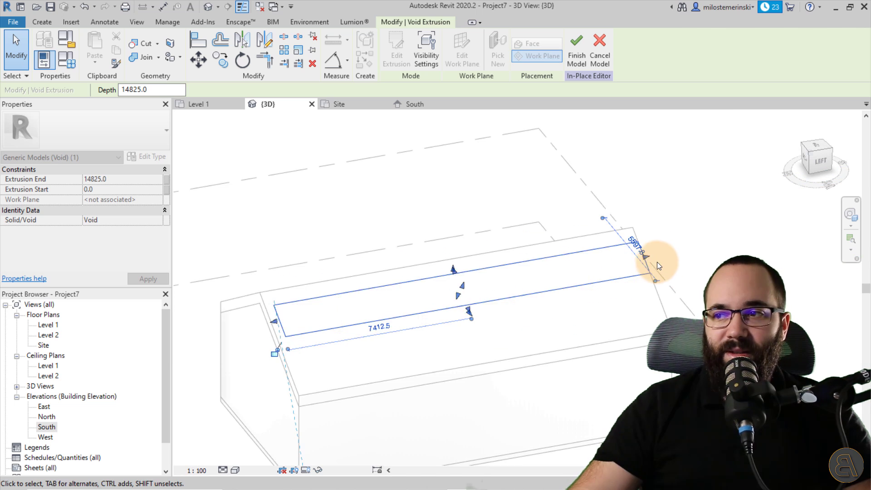
scroll(637, 253, "up", 2)
left_click_drag(635, 254, 629, 256)
Step: In the Site plan, pull the void's near end back so it starts at 372.4
left_click(360, 102)
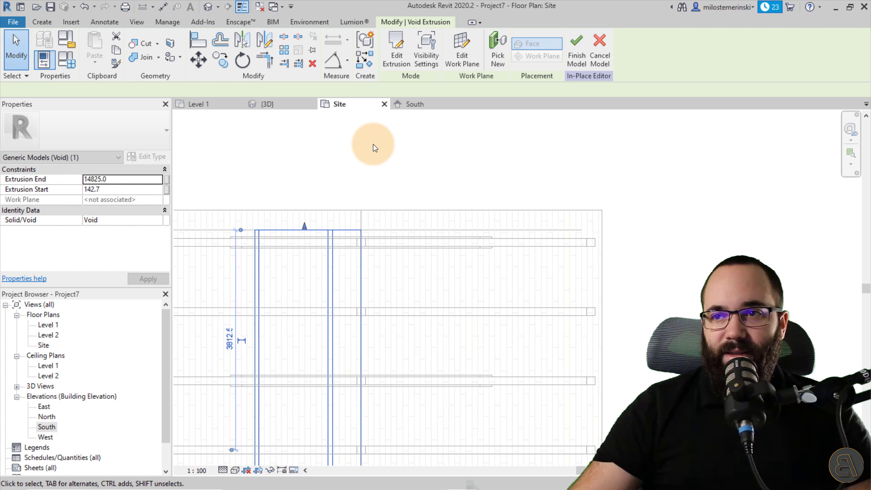
scroll(370, 244, "down", 3)
middle_click_drag(399, 201, 358, 289)
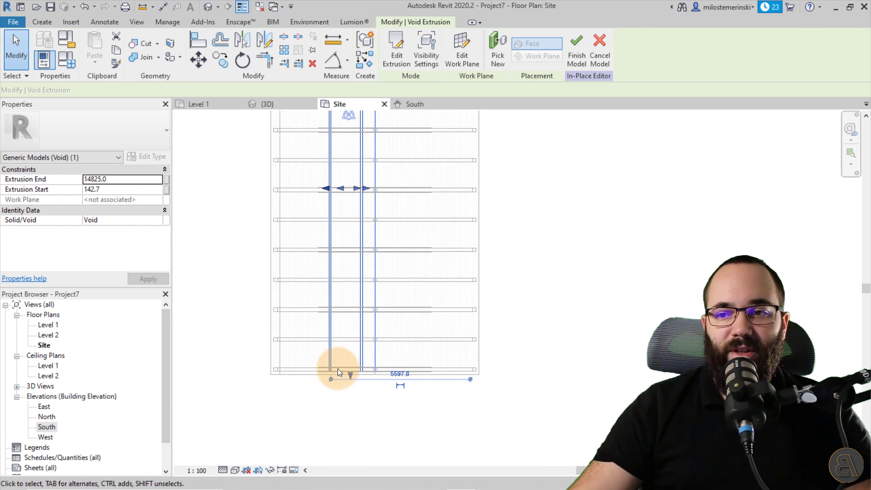
scroll(338, 368, "up", 3)
left_click_drag(369, 371, 372, 344)
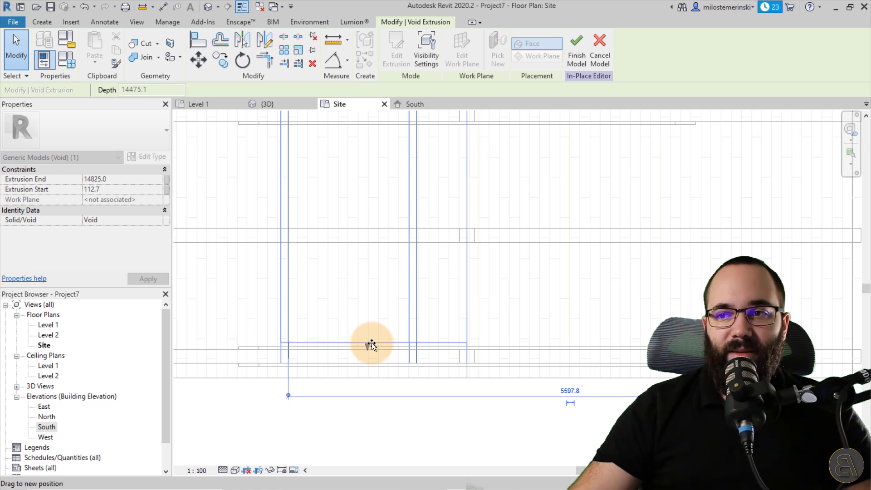
mouse_move(371, 342)
left_mouse_down()
mouse_move(373, 377)
mouse_move(375, 339)
left_mouse_up()
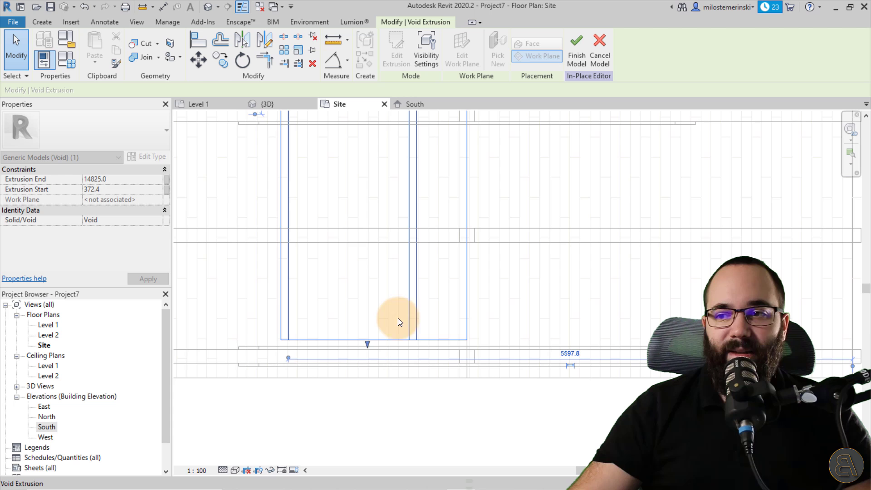
scroll(362, 293, "down", 2)
Step: Cut the void out of the roof with Cut Geometry
left_click(268, 103)
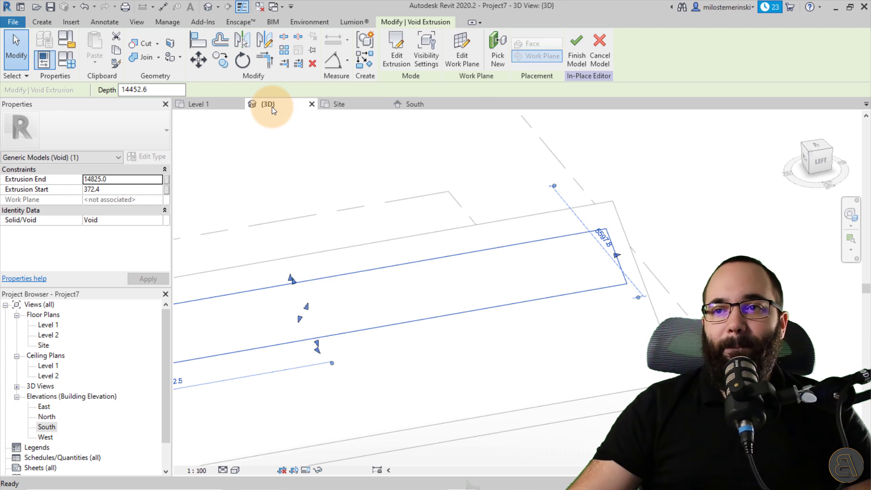
scroll(358, 227, "down", 3)
middle_click_drag(395, 232, 469, 235, "shift")
left_click(524, 220)
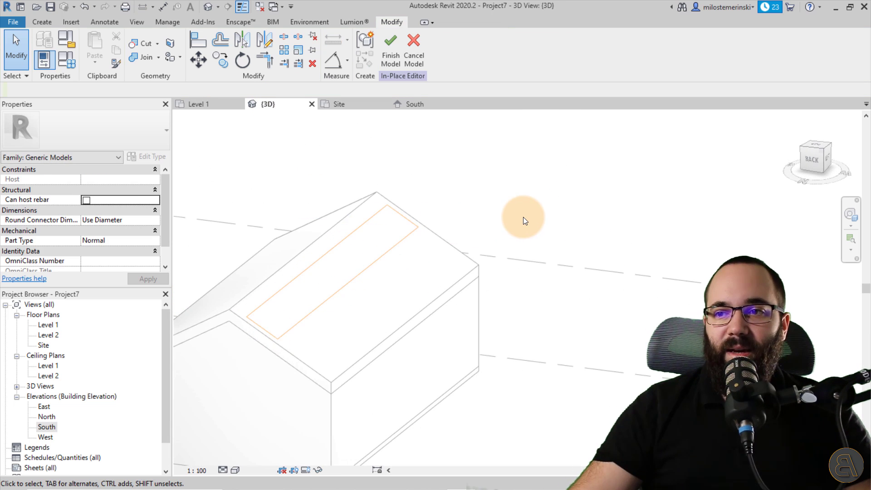
mouse_move(524, 221)
middle_mouse_down("shift")
mouse_move(256, 242)
mouse_move(255, 224)
middle_mouse_up("shift")
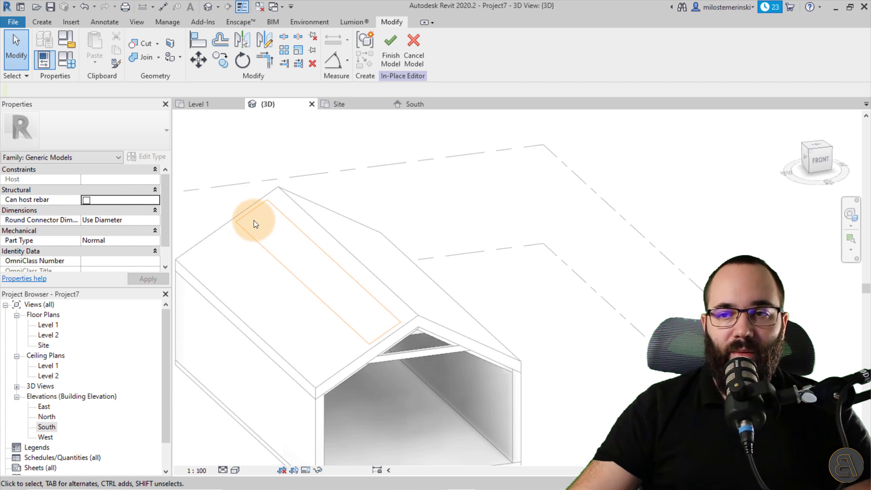
left_click(146, 43)
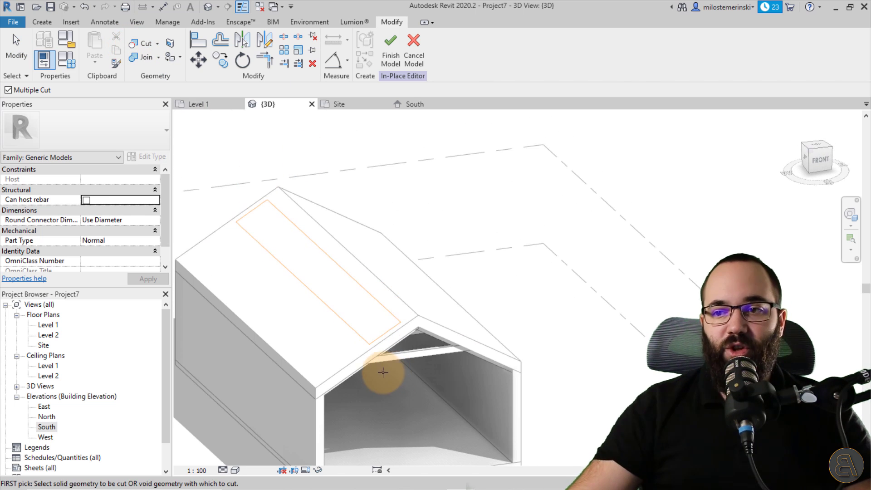
left_click(383, 372)
left_click(371, 327)
key("Escape")
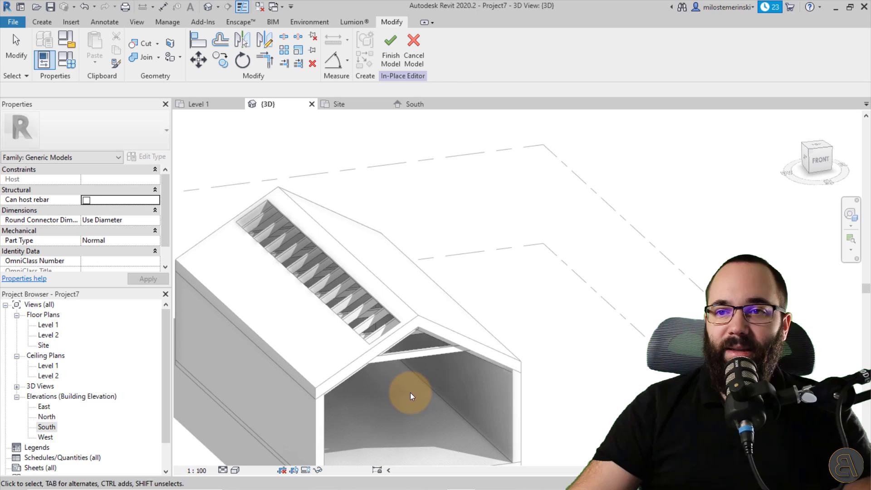
Step: Finish the in-place model and inspect the roof opening, exposed beams and roof properties
left_click(390, 48)
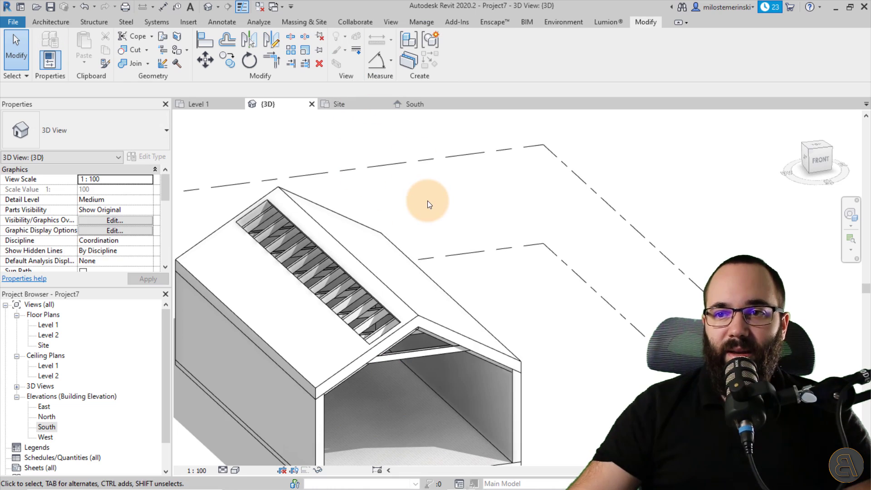
mouse_move(428, 201)
middle_mouse_down("shift")
mouse_move(482, 247)
mouse_move(496, 327)
middle_mouse_up("shift")
left_click(465, 347)
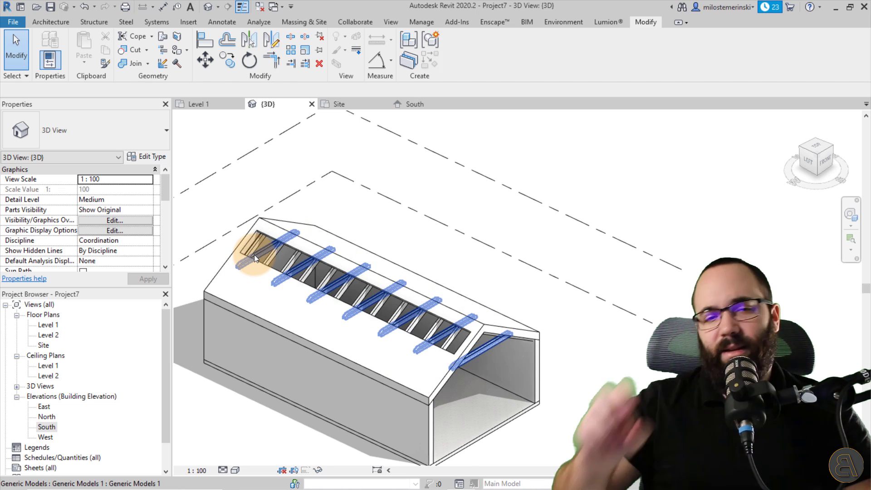
left_click(367, 293)
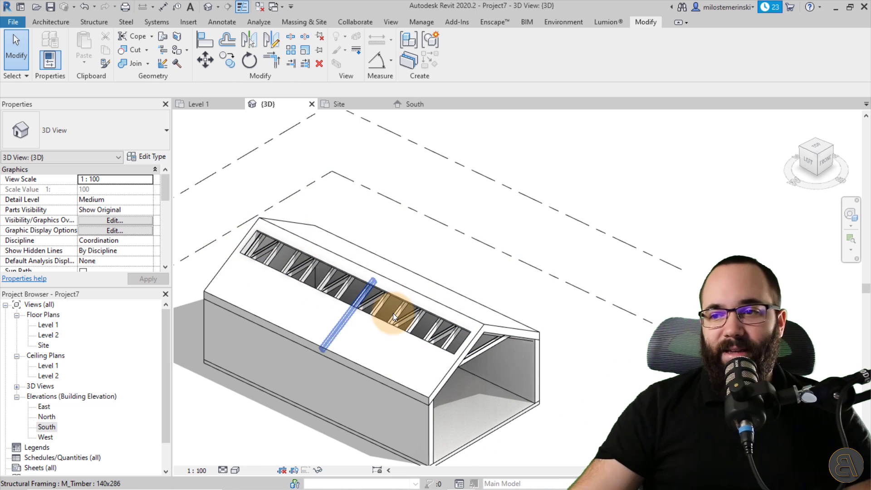
left_click(453, 404)
mouse_move(462, 409)
middle_mouse_down("shift")
mouse_move(486, 405)
mouse_move(439, 395)
mouse_move(343, 284)
middle_mouse_up("shift")
left_click(296, 238)
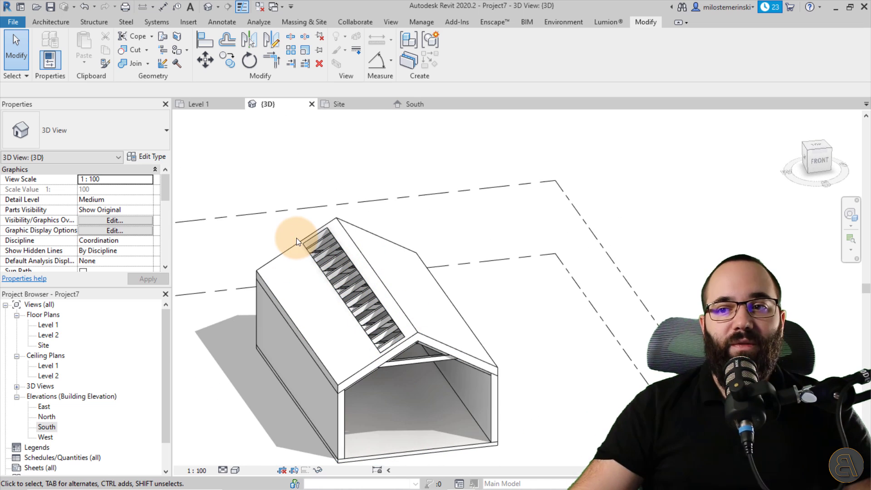
left_click(280, 257)
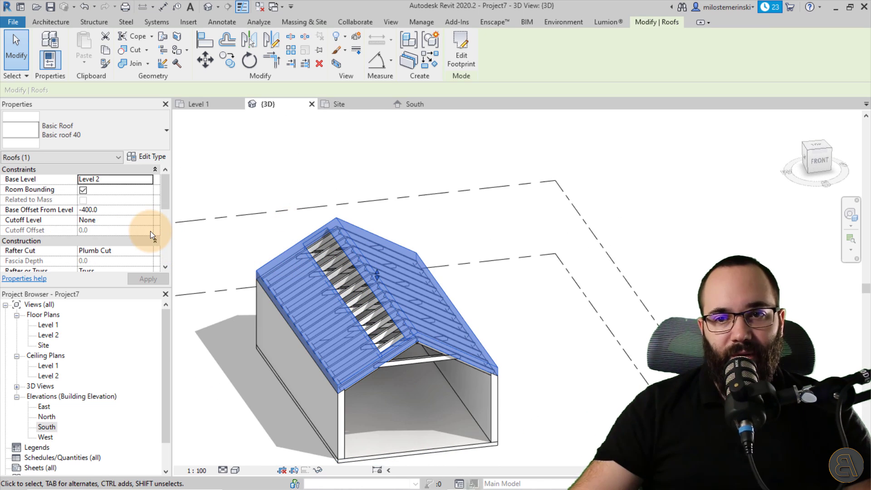
scroll(151, 231, "down", 2)
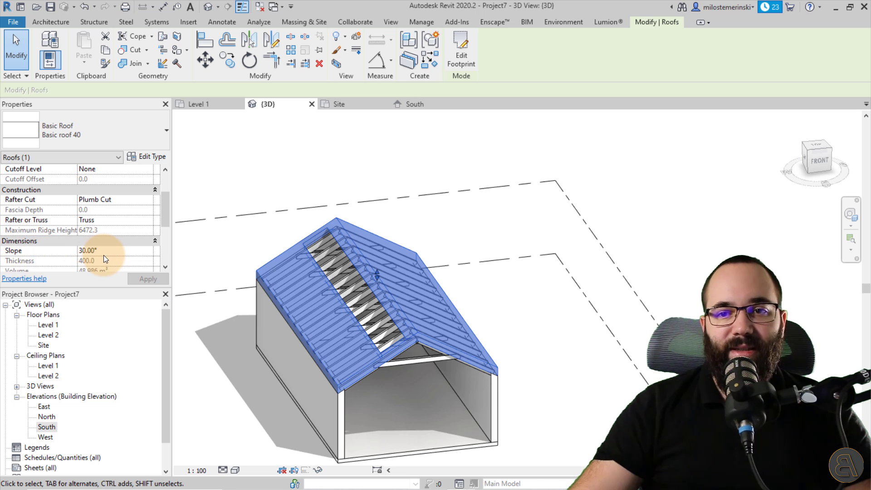
left_click(208, 274)
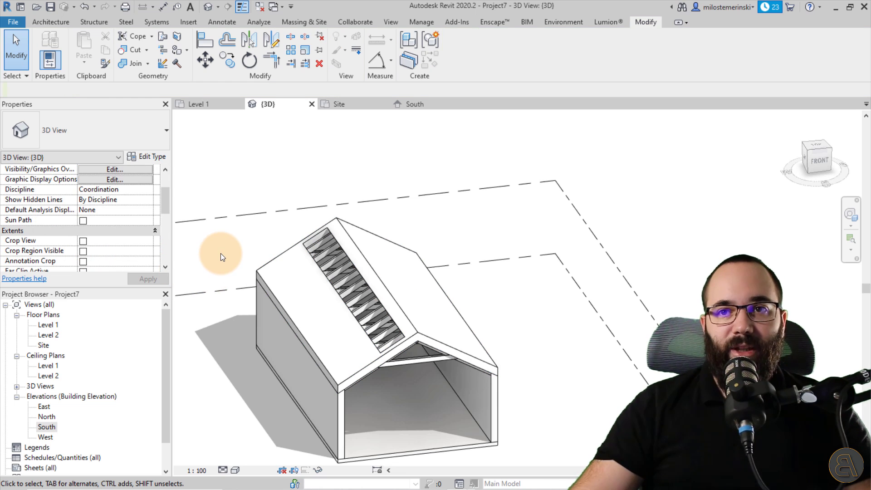
Step: Show the Site plan in Hidden Line style, centred on the building
left_click(50, 22)
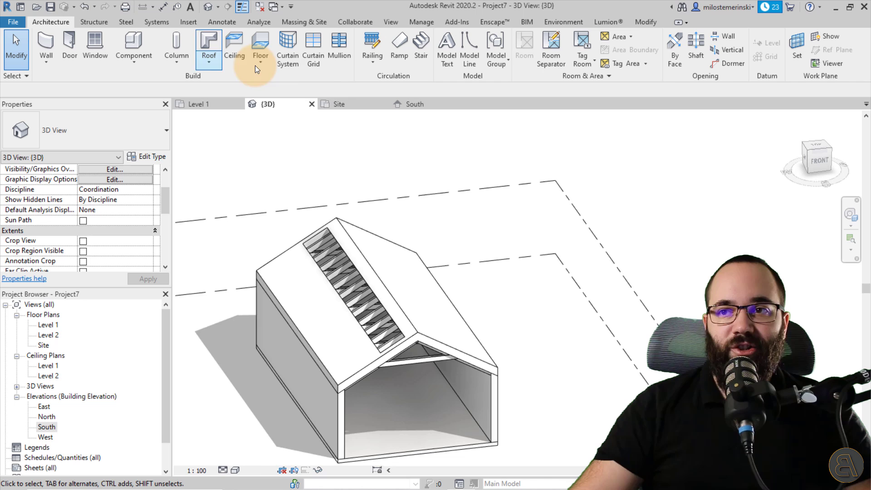
left_click(339, 103)
scroll(257, 283, "down", 2)
scroll(231, 409, "down", 2)
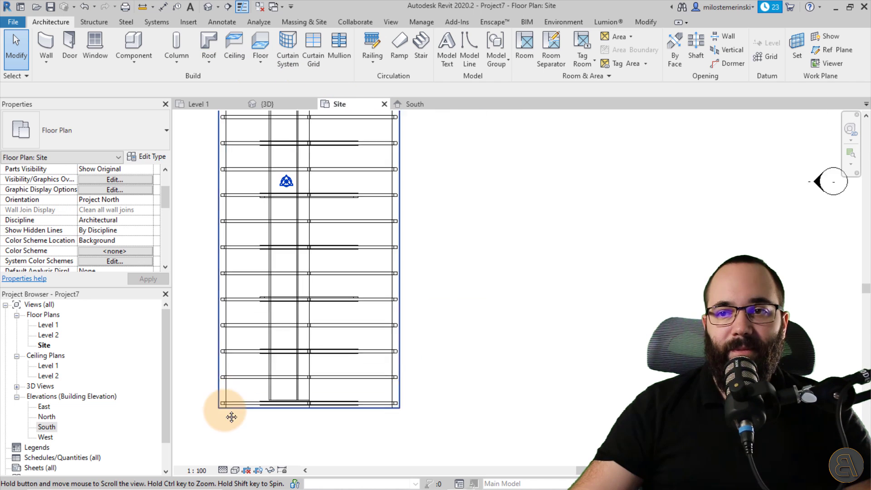
left_click(239, 473)
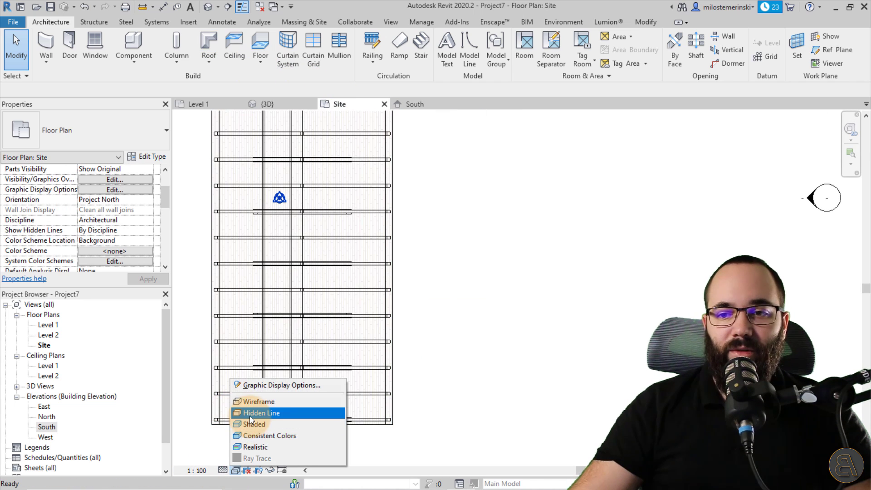
left_click(262, 412)
mouse_move(275, 320)
middle_mouse_down()
mouse_move(256, 334)
mouse_move(238, 299)
middle_mouse_up()
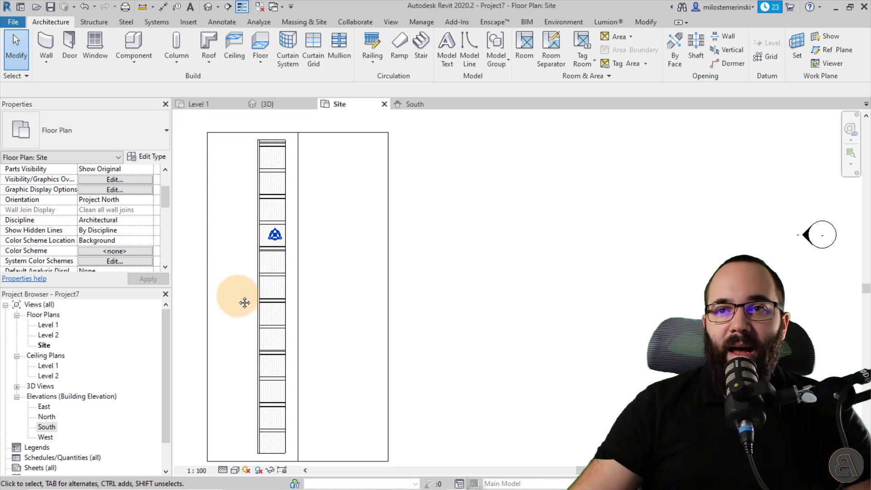
Step: Start a footprint roof on Level 2 using the Sloped Glazing type
left_click(210, 39)
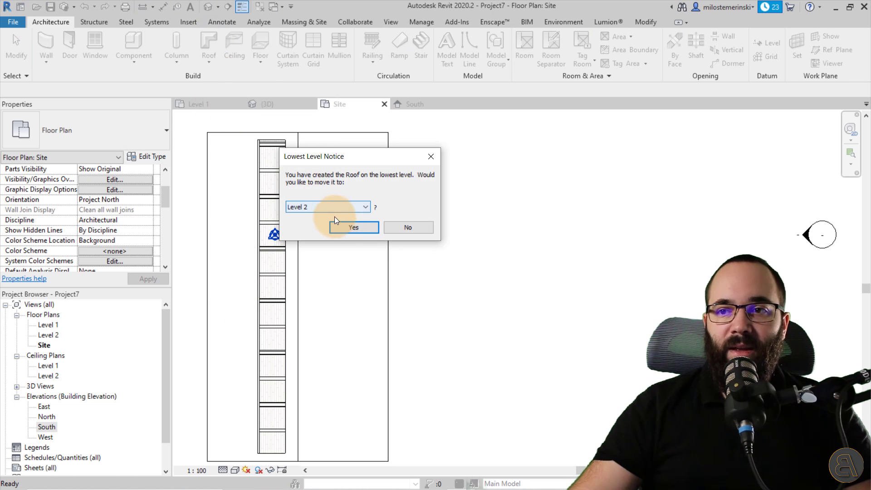
left_click(342, 225)
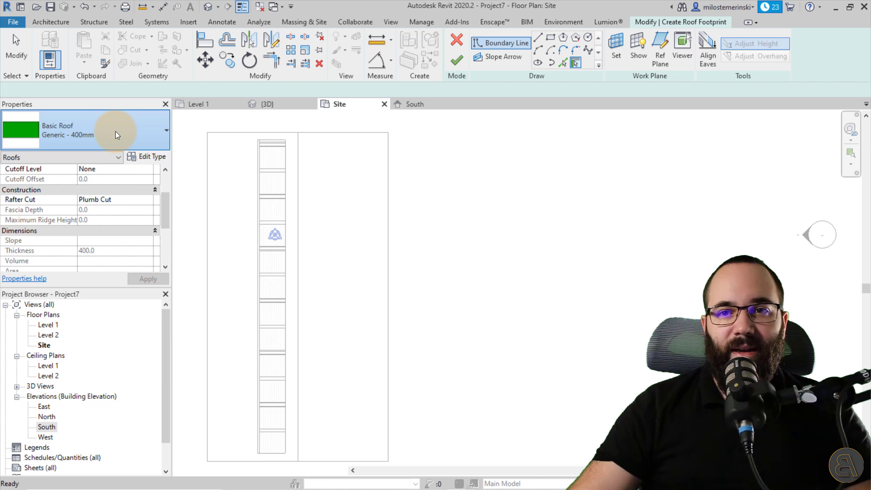
left_click(103, 129)
left_click(41, 374)
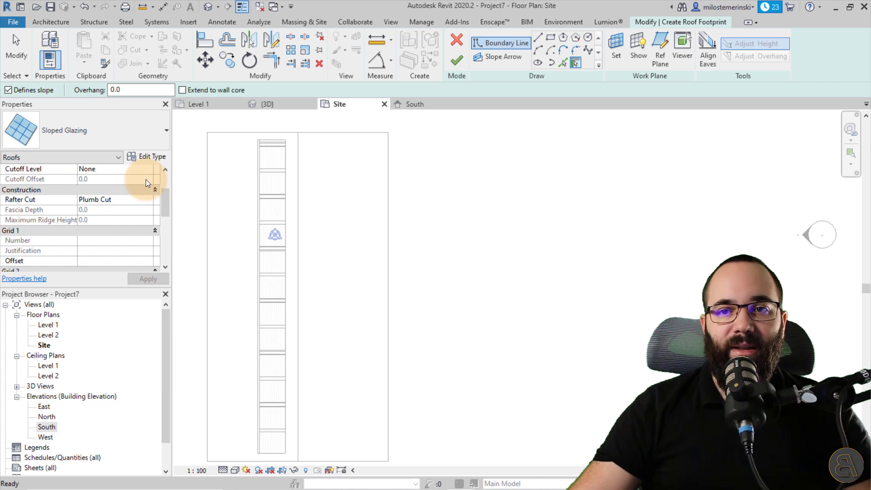
Step: Set the Sloped Glazing Grid 1 interior mullion to Rectangular Mullion : 50 x 150mm
left_click(149, 157)
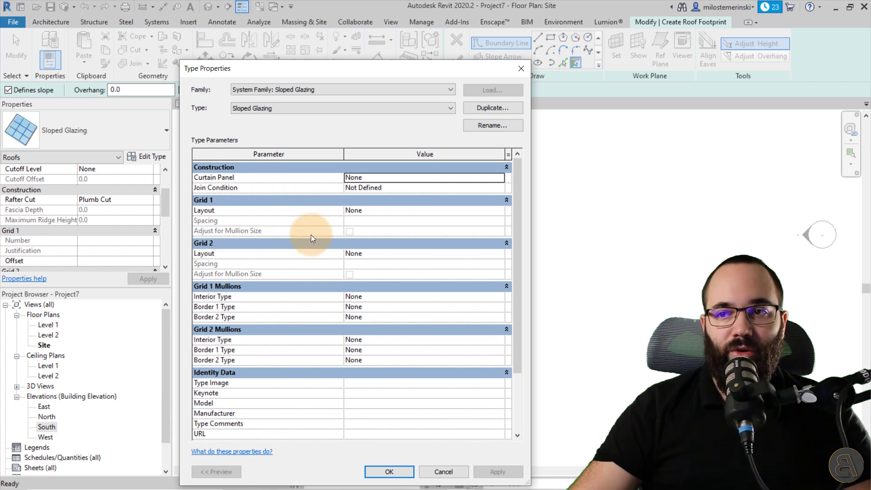
left_click(472, 297)
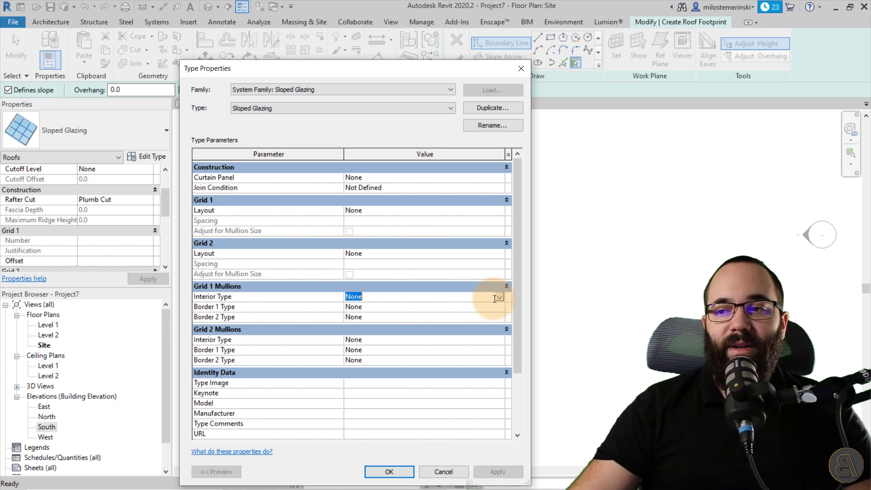
left_click(498, 297)
left_click(433, 341)
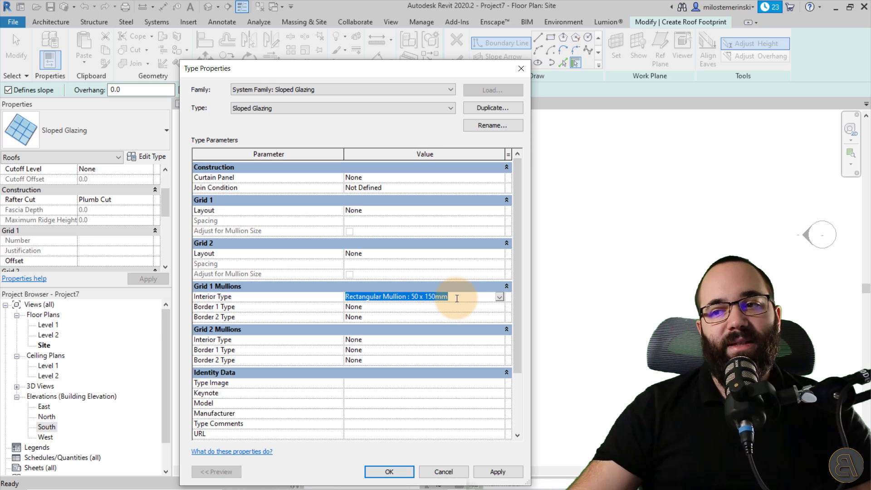
left_click(460, 297)
left_click_drag(459, 297, 343, 299)
key("ctrl+c")
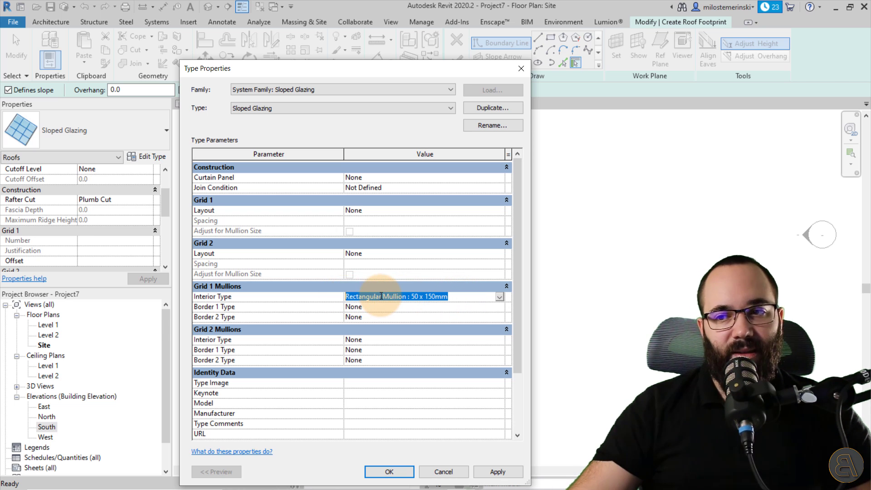
Step: Apply the same mullion type to both Grid 1 borders and all Grid 2 mullions
left_click(384, 307)
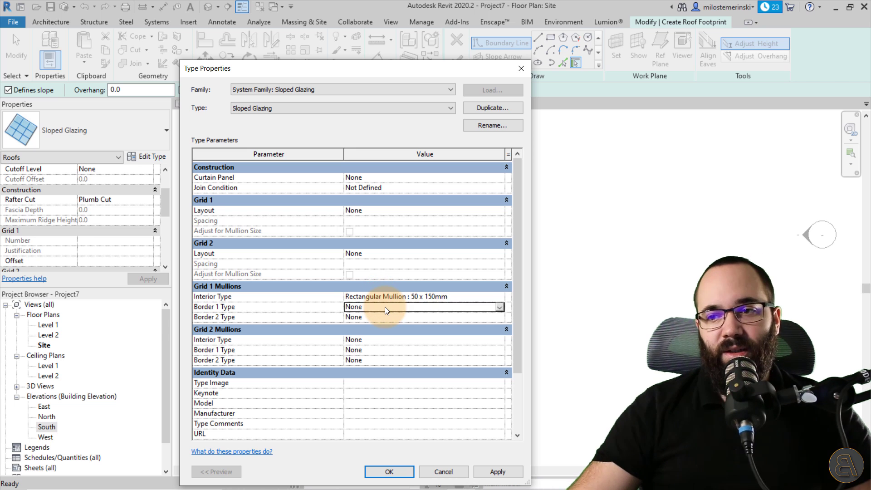
key("ctrl+v")
left_click(395, 316)
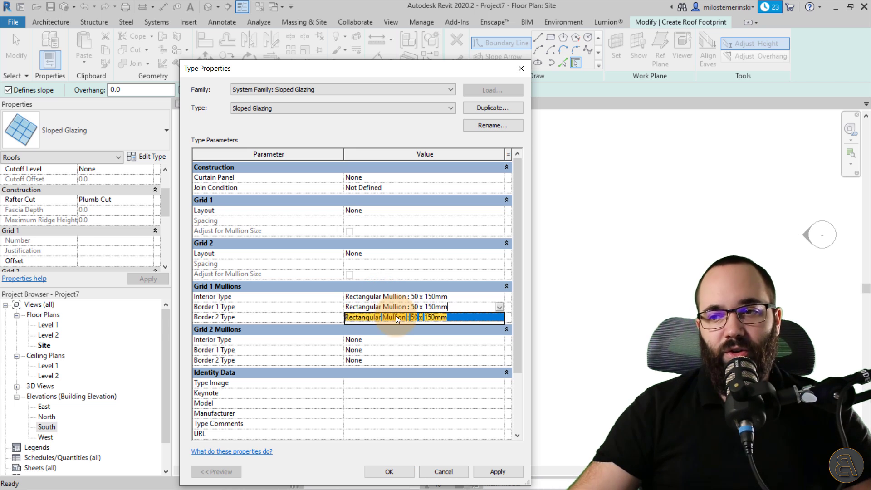
key("ctrl+v")
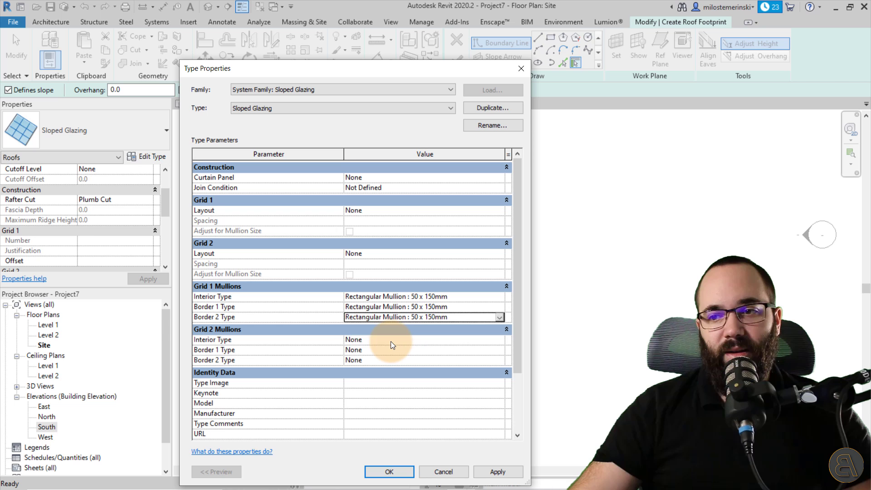
left_click(391, 341)
key("ctrl+v")
left_click(392, 349)
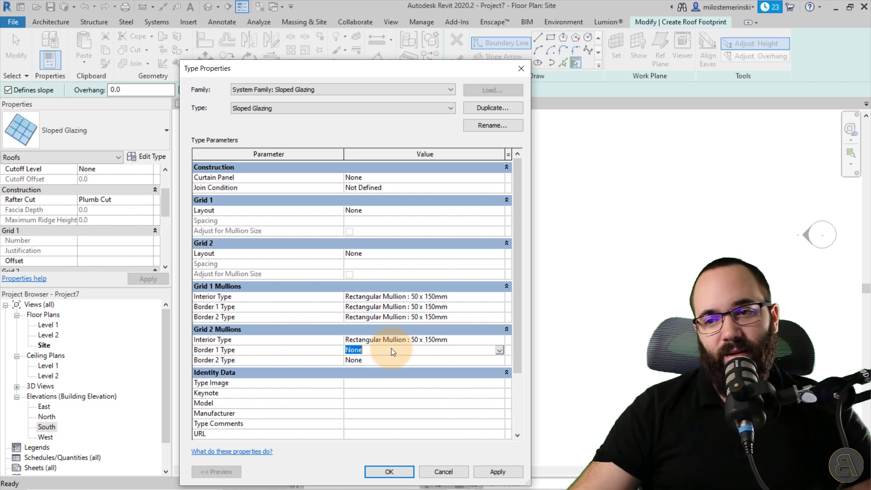
key("ctrl+v")
left_click(393, 360)
key("ctrl+v")
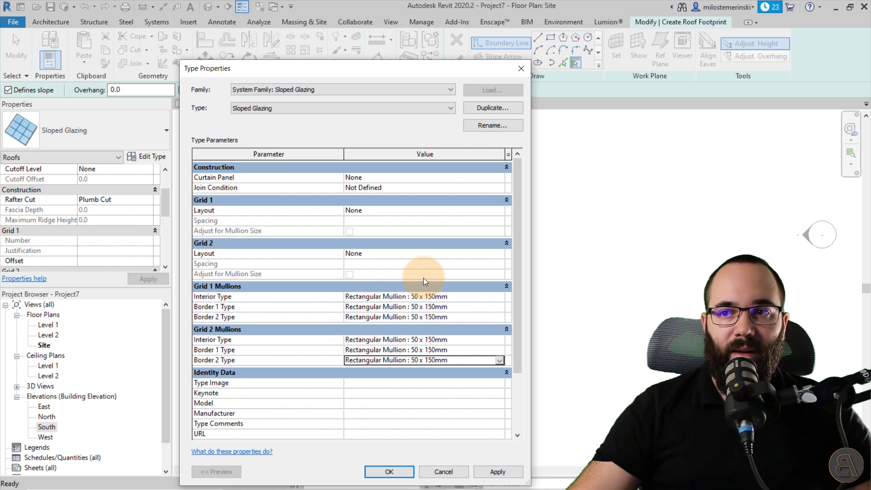
Step: Use System Panel : Glazed as the curtain panel
left_click(422, 178)
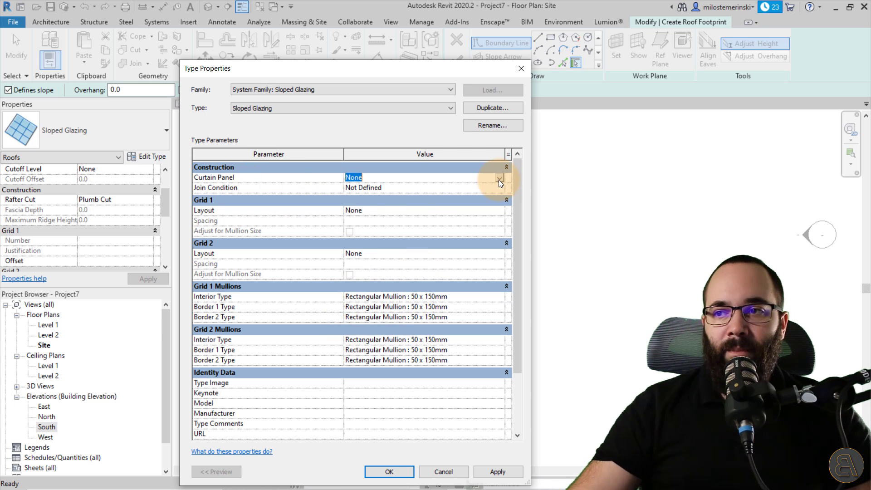
left_click(499, 180)
left_click(387, 205)
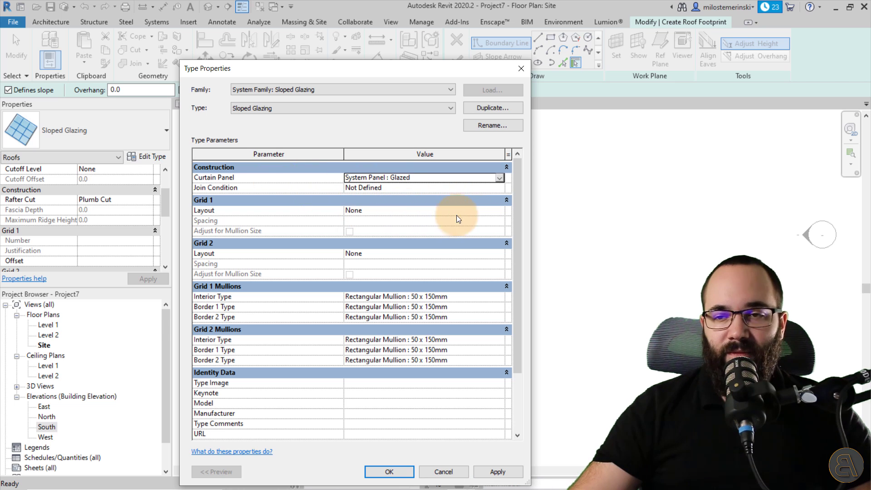
Step: Set Grid 1 to Fixed Distance at 1200 and Grid 2 layout to None, then apply
left_click(497, 212)
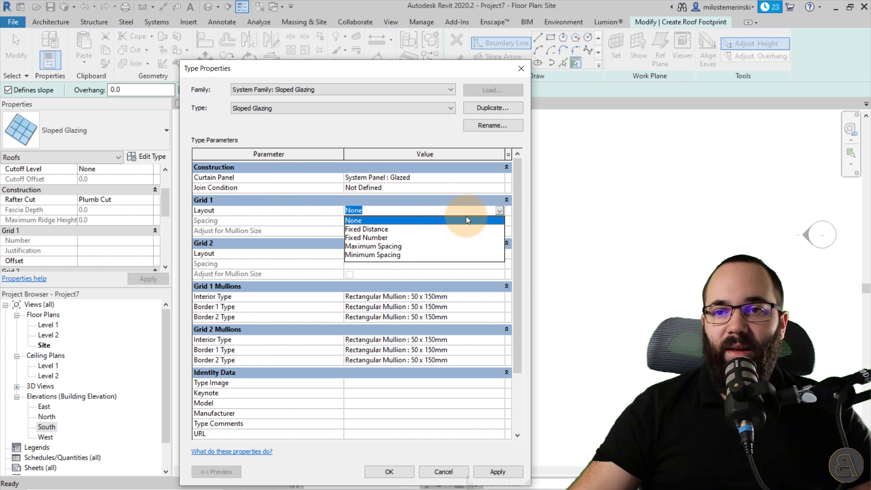
left_click(379, 231)
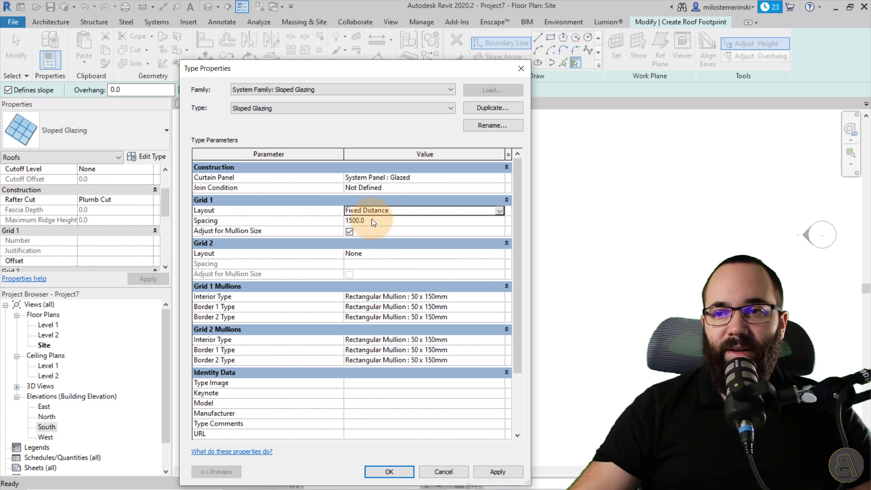
left_click(371, 221)
left_click_drag(354, 221, 349, 221)
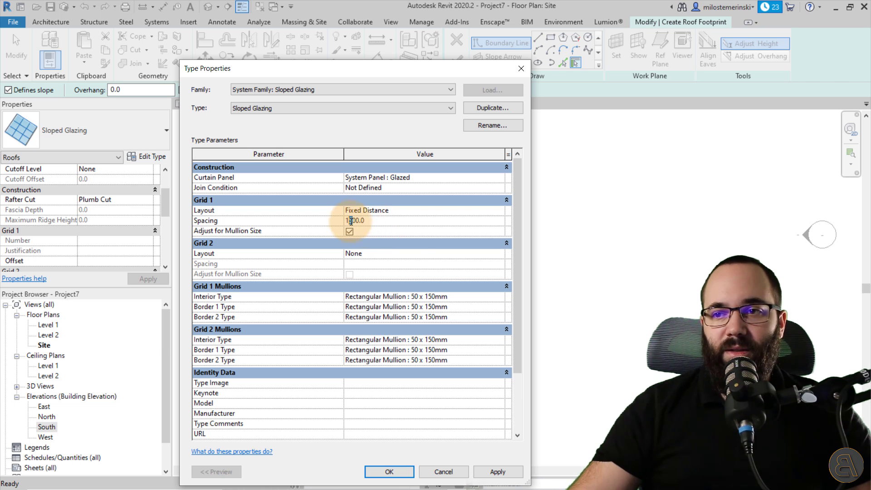
type("2")
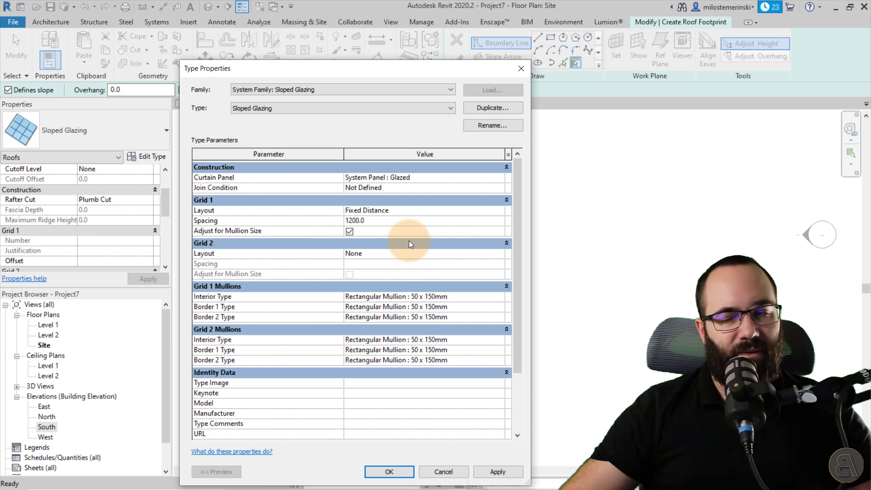
left_click(502, 253)
left_click(412, 264)
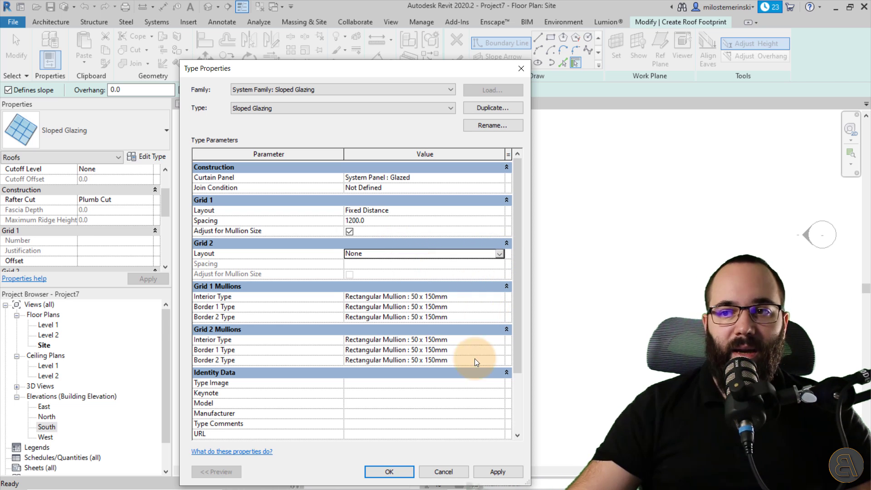
left_click(497, 474)
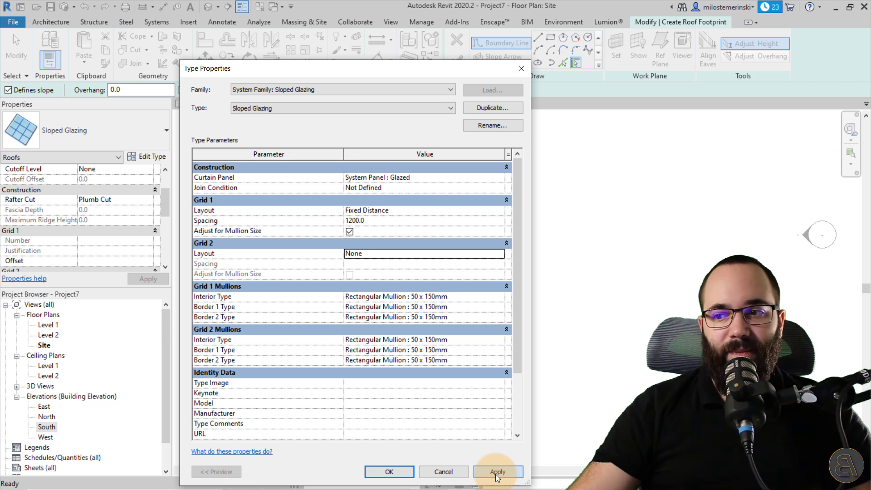
left_click(390, 471)
scroll(382, 170, "down", 1)
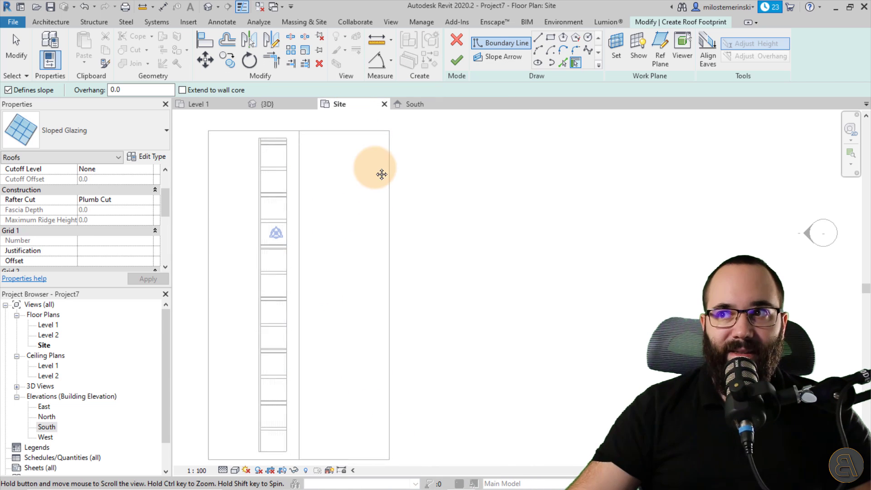
Step: Pick the roof opening's edges as glazing boundary lines, with Defines Slope off
left_click(561, 64)
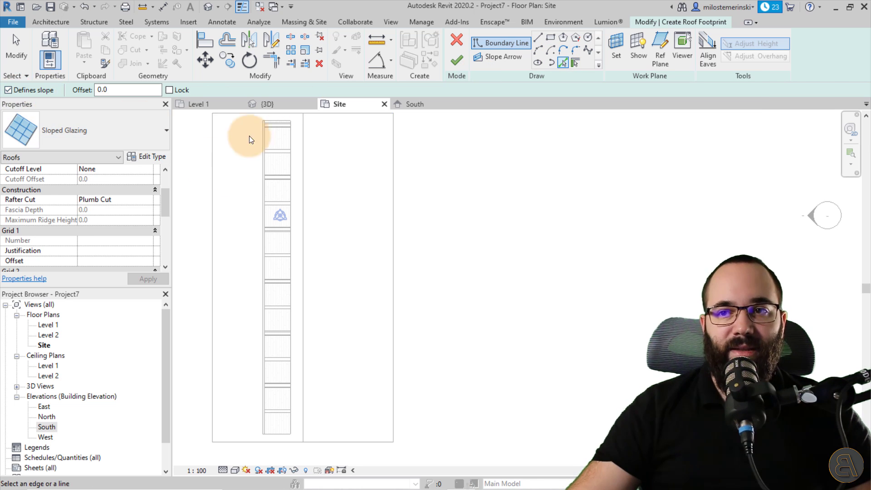
scroll(249, 136, "up", 2)
left_click(256, 149)
scroll(281, 279, "down", 2)
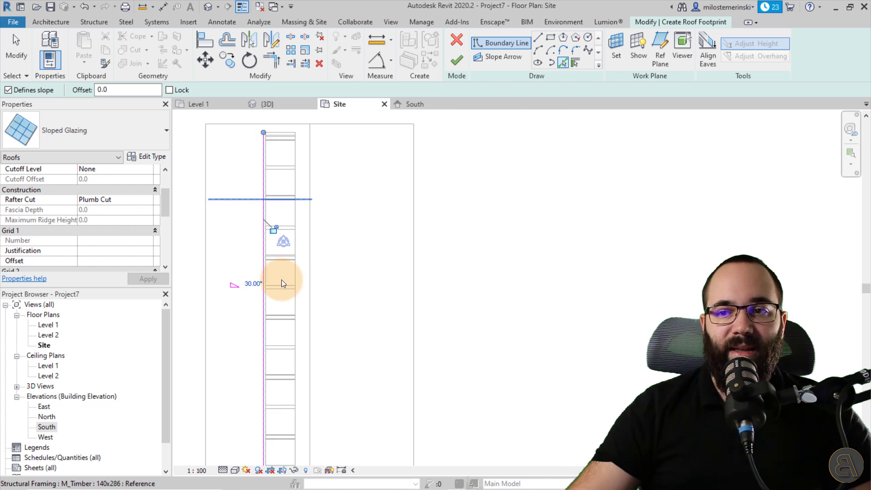
left_click(9, 90)
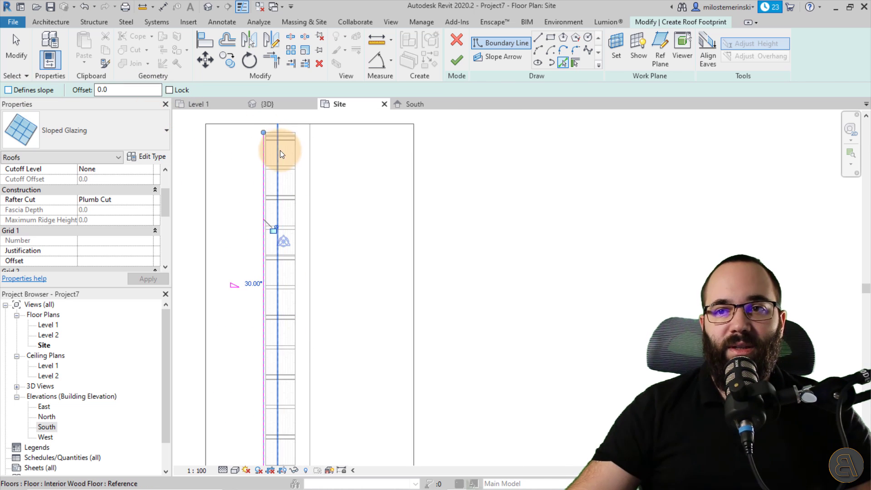
scroll(280, 151, "up", 2)
left_click(275, 120)
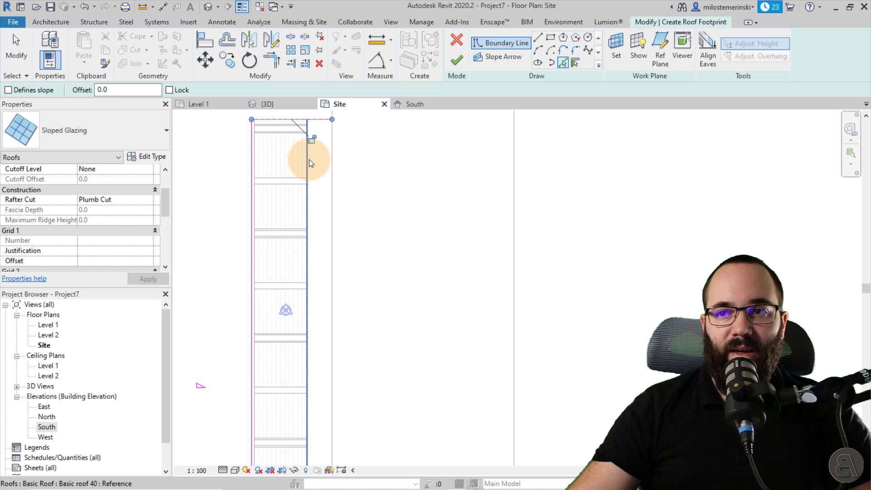
scroll(376, 216, "down", 2)
middle_click_drag(376, 215, 384, 136)
scroll(352, 294, "up", 2)
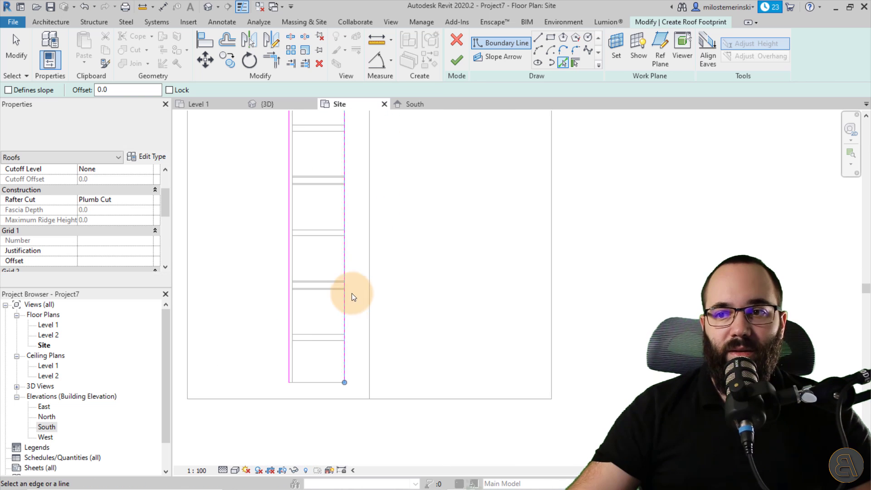
left_click(317, 383)
key("Escape")
Step: Delete the extra middle line and extend and trim the side lines to close the boundary
left_click(315, 369)
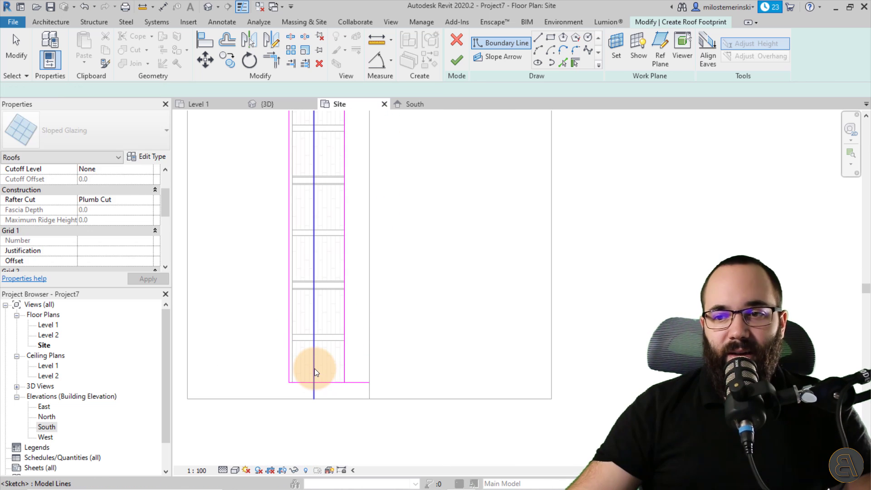
key("Delete")
left_click(345, 354)
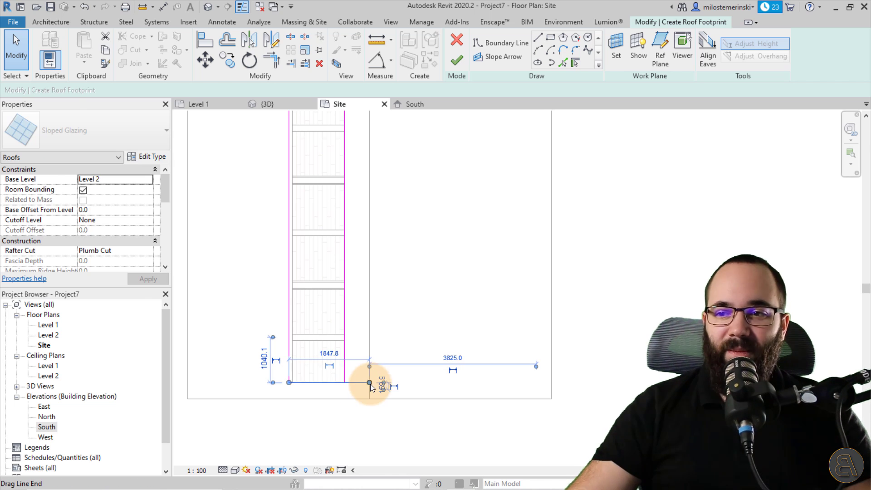
left_click_drag(350, 394, 346, 381)
middle_click_drag(345, 372, 324, 127)
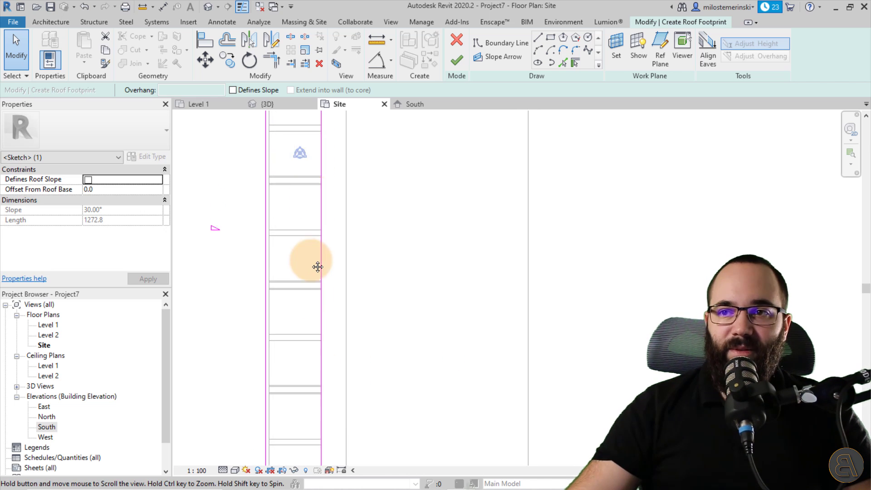
left_click(325, 154)
key("Escape")
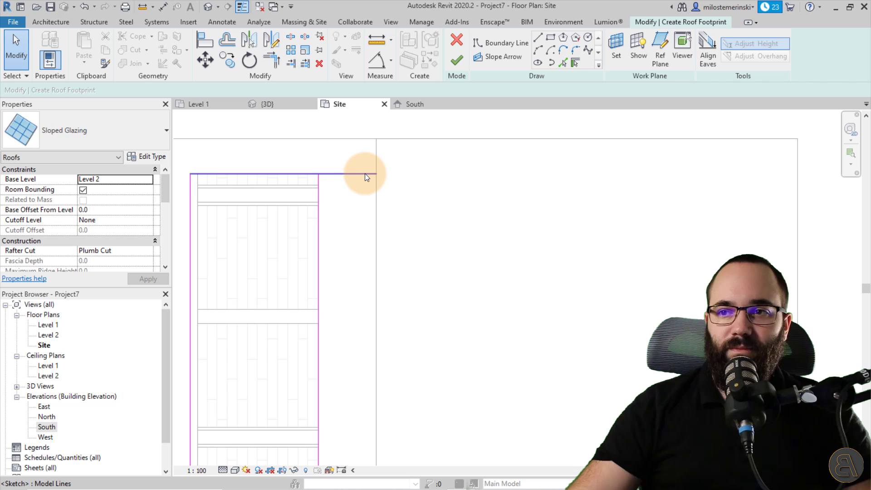
left_click(319, 204)
left_click_drag(320, 153, 319, 174)
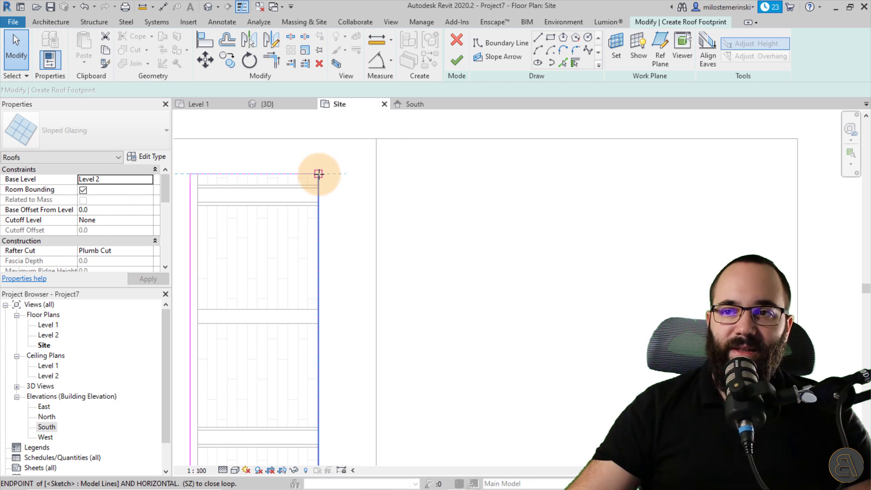
Step: Finish the sloped glazing sketch and check it in 3D and the South elevation
left_click(288, 109)
left_click(457, 61)
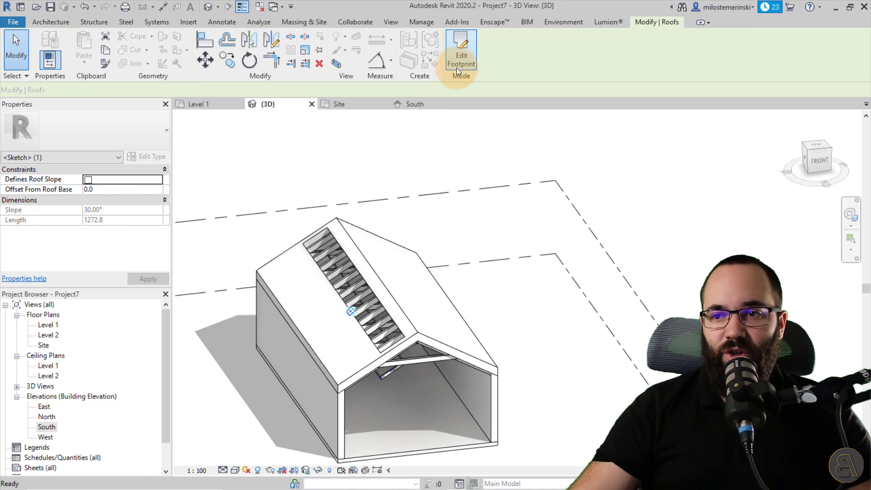
mouse_move(388, 349)
middle_mouse_down("shift")
mouse_move(362, 256)
mouse_move(334, 211)
middle_mouse_up("shift")
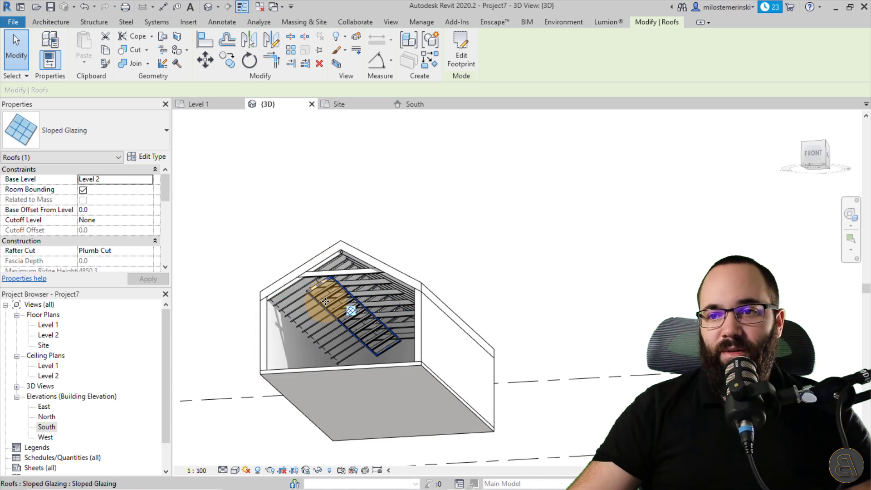
scroll(314, 306, "up", 4)
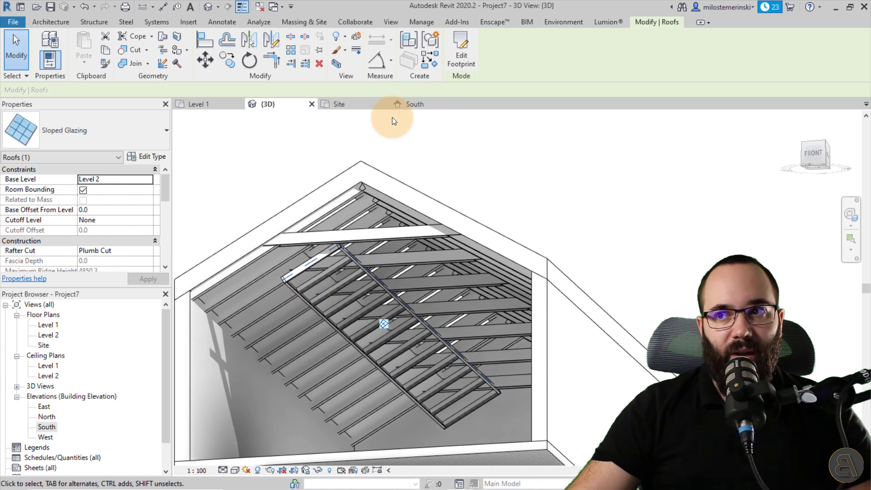
left_click(415, 105)
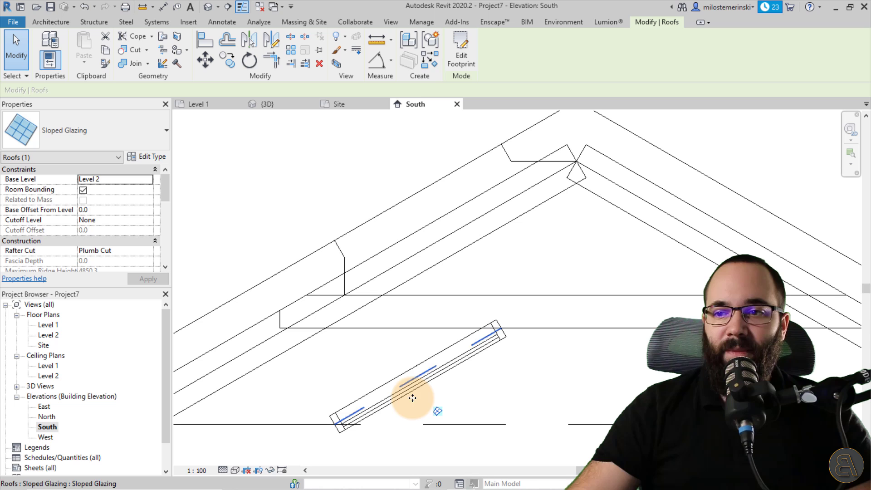
Step: Move the sloped glazing up with MV, snapping it to the roof edge endpoint
key("m")
key("v")
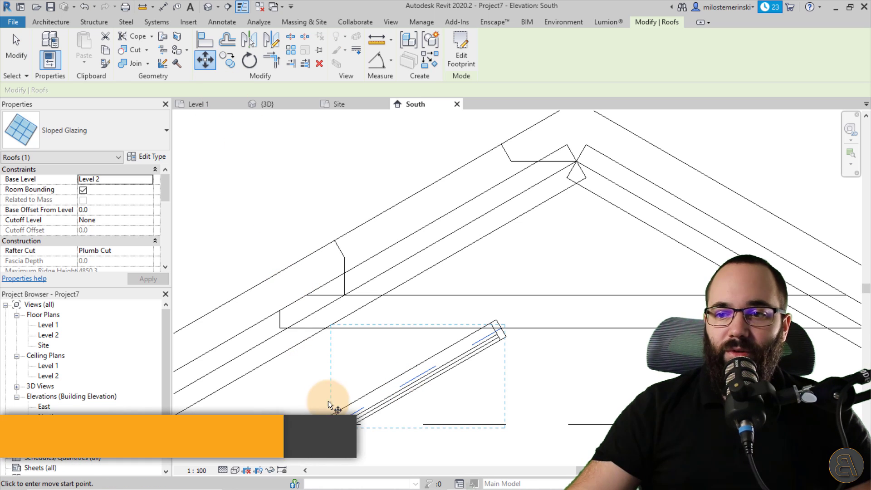
left_click(340, 325)
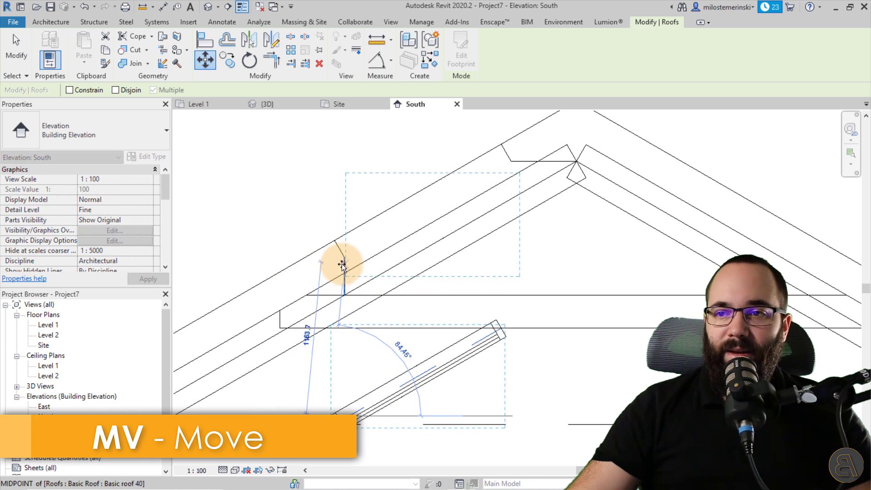
scroll(337, 252, "up", 3)
left_click(335, 242)
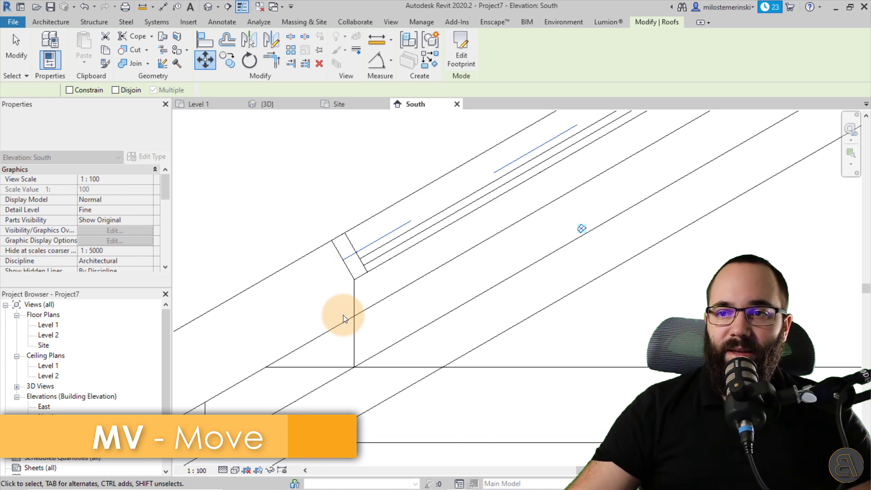
scroll(337, 313, "down", 3)
key("Escape")
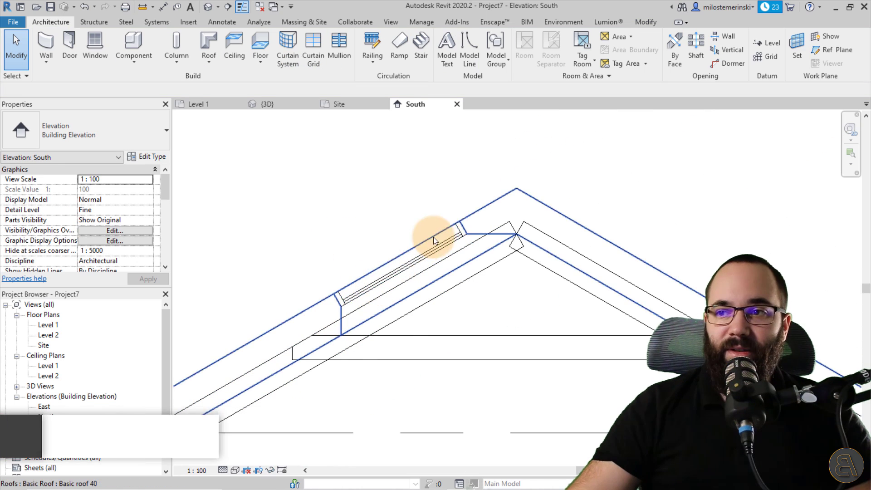
scroll(458, 225, "up", 3)
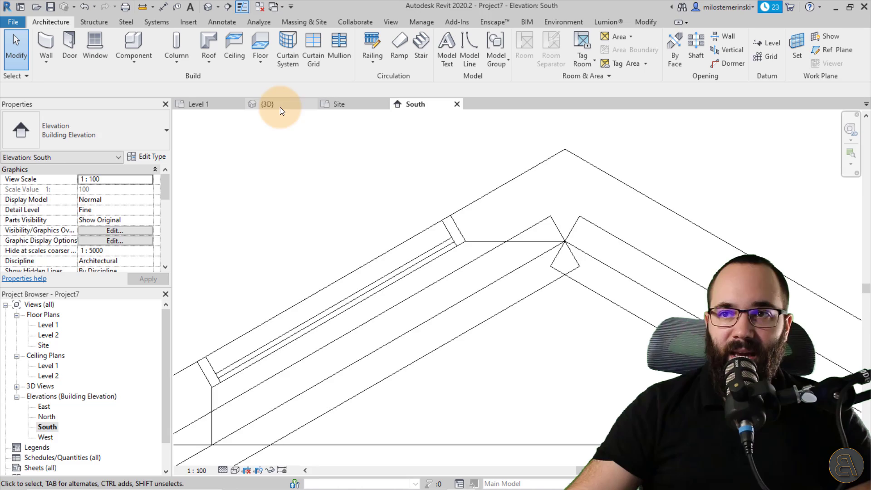
Step: Unpin a sloped glazing grid line and shift it to a new position
left_click(266, 105)
middle_click_drag(308, 267, 396, 381, "shift")
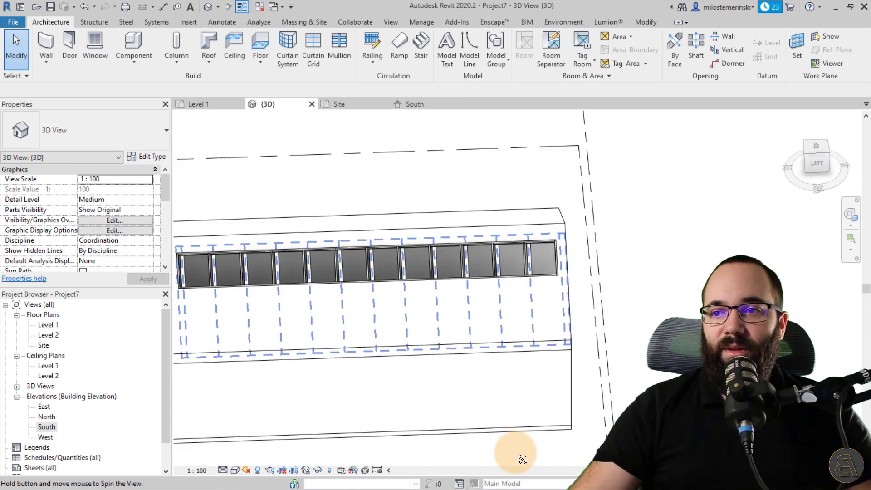
scroll(354, 347, "up", 2)
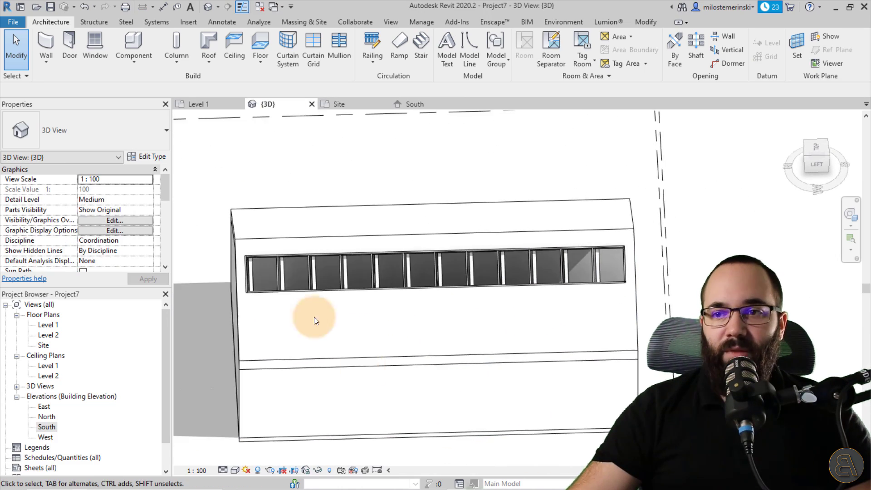
scroll(300, 286, "up", 3)
key("Tab")
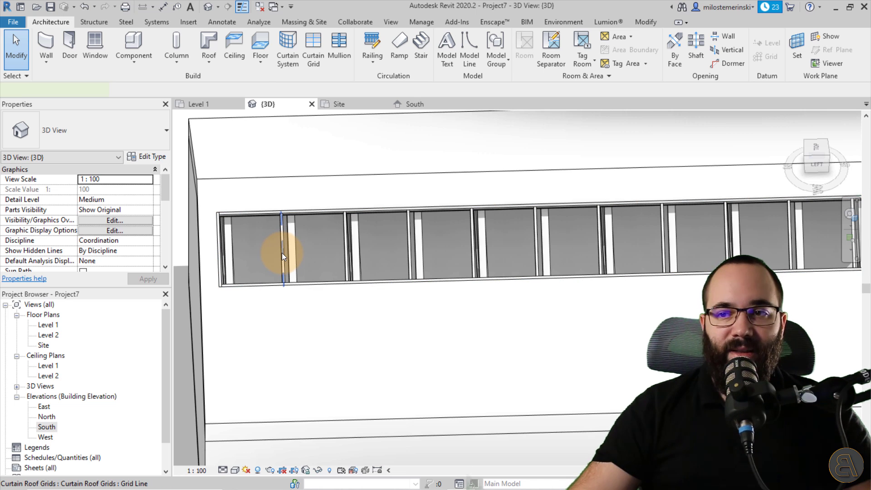
left_click(282, 253)
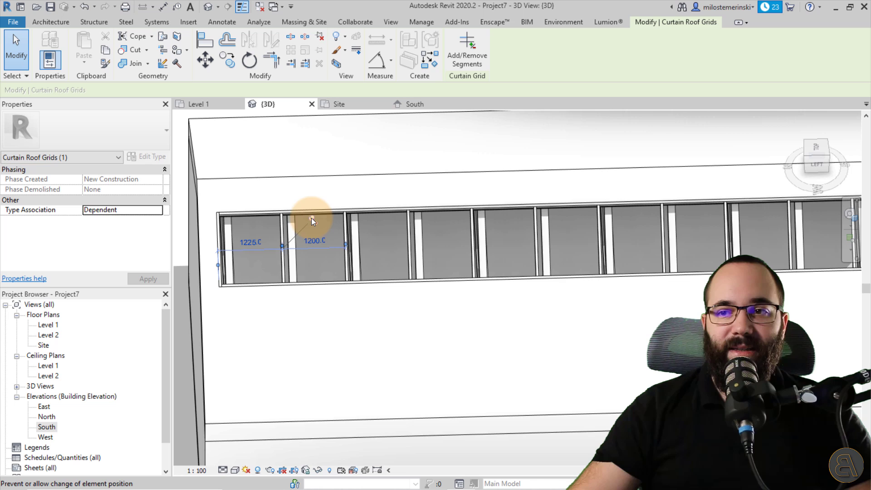
left_click(311, 217)
scroll(284, 250, "up", 3)
left_click_drag(284, 266, 305, 266)
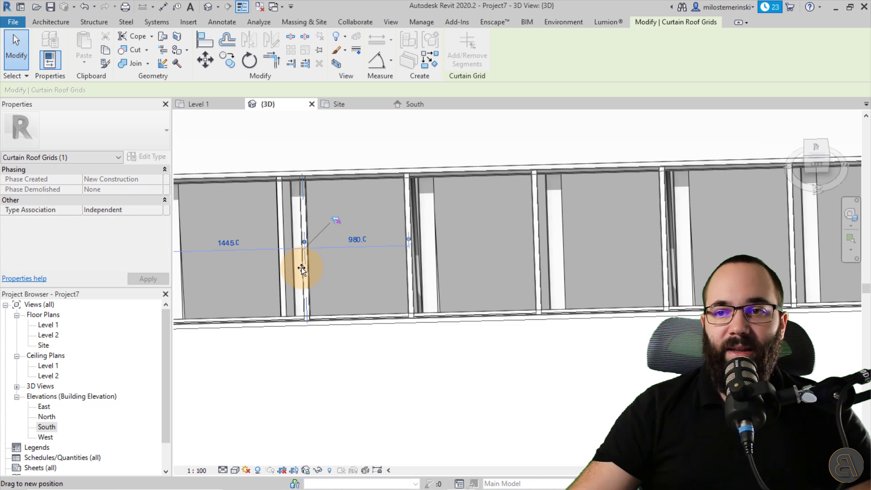
left_click(366, 285)
Step: Tab-select another skylight grid line and nudge it to a new spacing
mouse_move(366, 285)
middle_mouse_down("shift")
mouse_move(372, 288)
mouse_move(316, 293)
middle_mouse_up("shift")
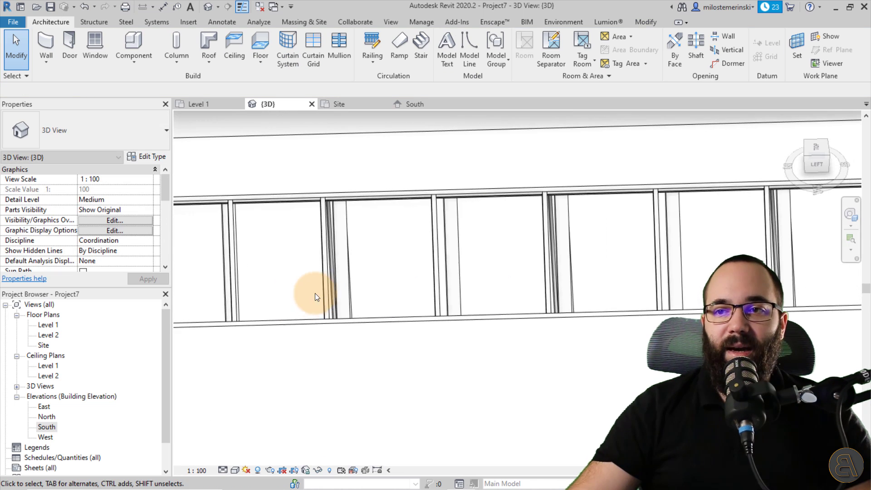
left_click(328, 294)
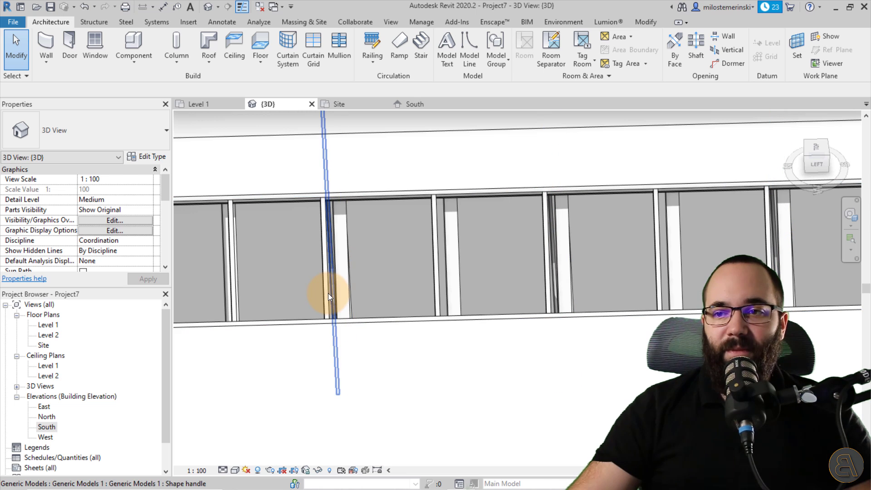
key("Tab")
key("Tab")
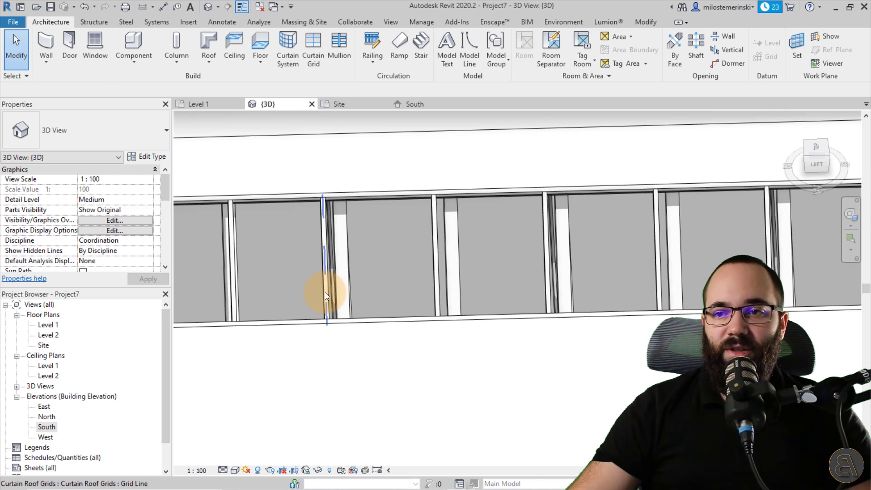
left_click(325, 293)
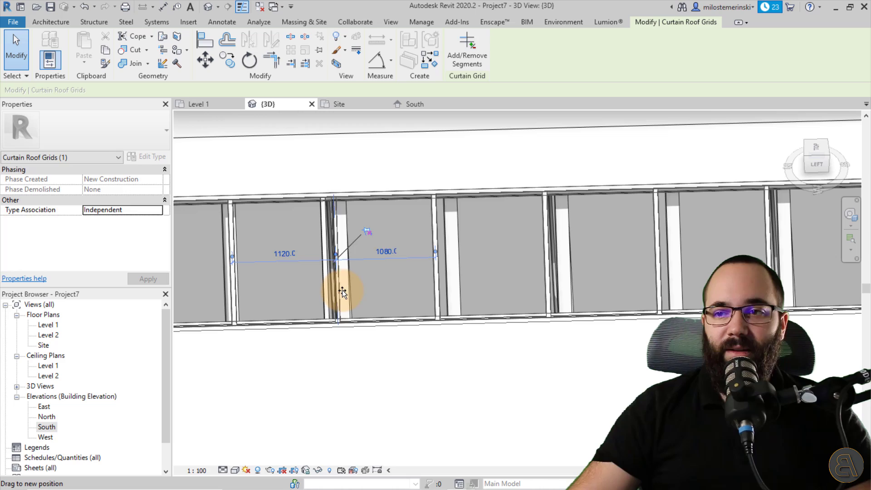
left_click_drag(342, 290, 344, 291)
key("Escape")
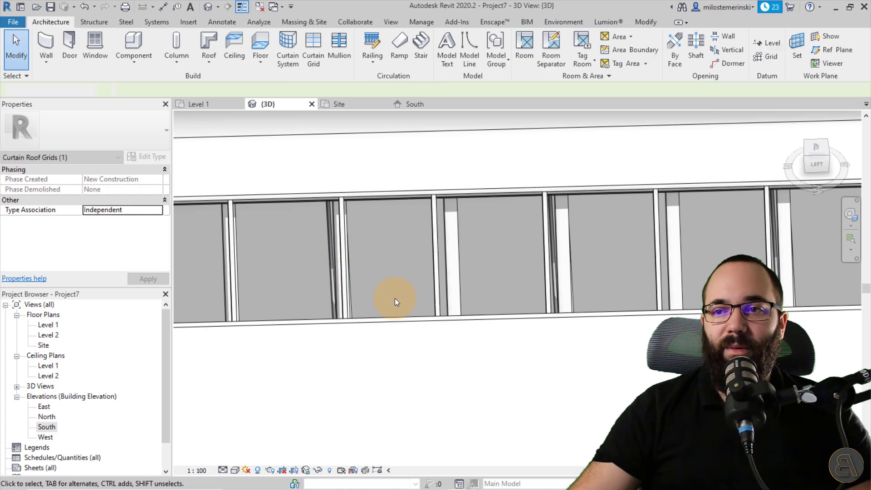
left_click(395, 298)
scroll(395, 299, "down", 3)
Step: Orbit around the house to review the ceiling beams and the glazed roof strip
middle_click_drag(395, 272, 299, 218, "shift")
scroll(449, 272, "up", 5)
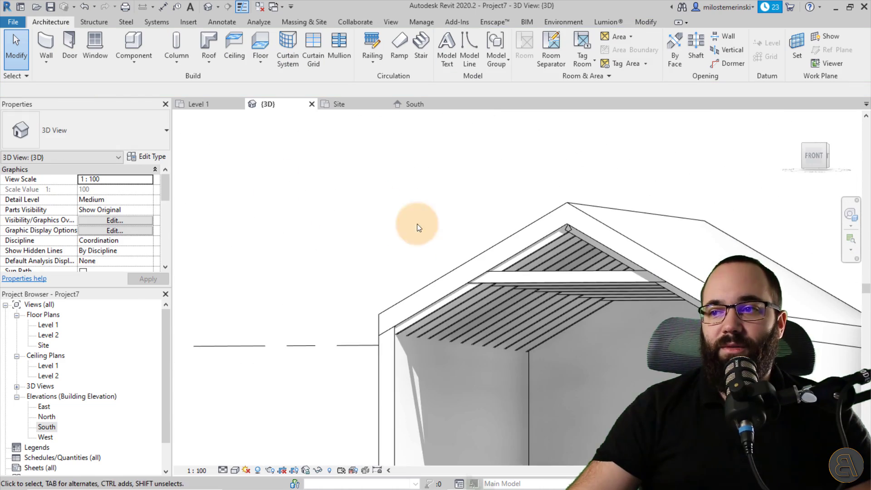
middle_click_drag(417, 224, 477, 205, "shift")
scroll(476, 205, "up", 3)
mouse_move(574, 281)
middle_mouse_down("shift")
mouse_move(476, 258)
mouse_move(536, 262)
middle_mouse_up("shift")
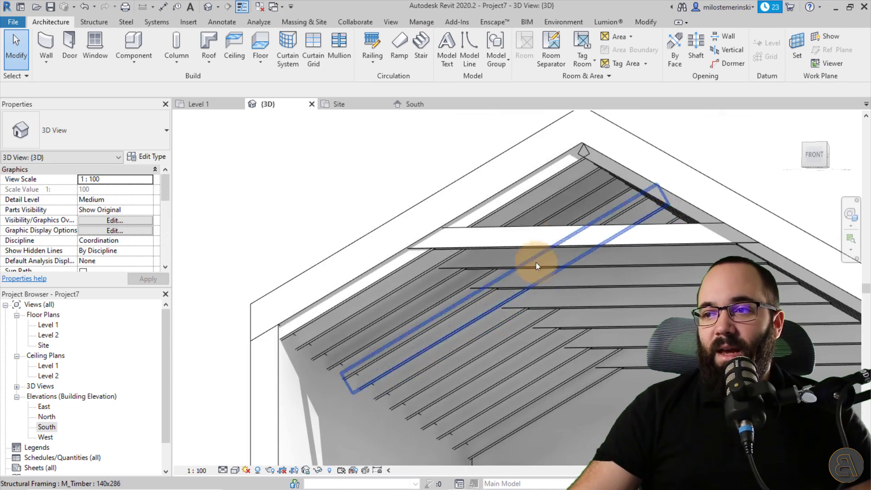
scroll(536, 262, "down", 5)
mouse_move(402, 211)
middle_mouse_down("shift")
mouse_move(457, 289)
mouse_move(544, 334)
middle_mouse_up("shift")
scroll(386, 222, "up", 2)
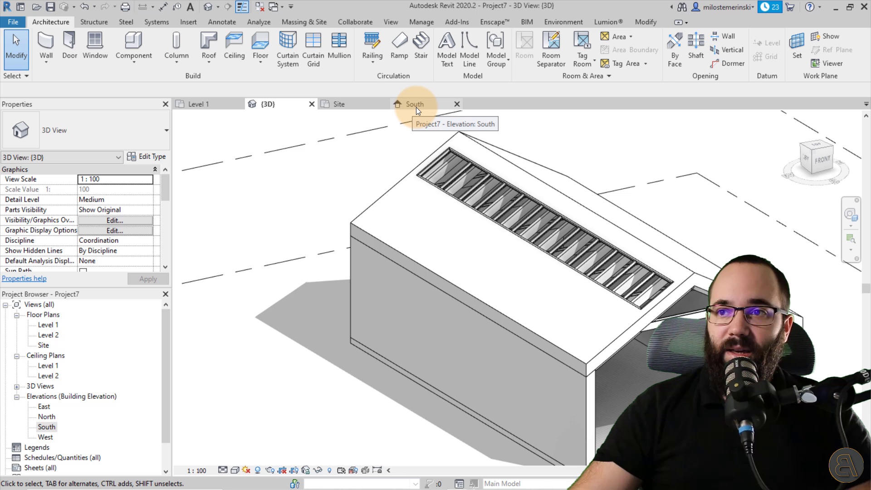
Step: Place a camera in the Level 1 plan and pan 3D View 1 to frame the rafters
left_click(202, 104)
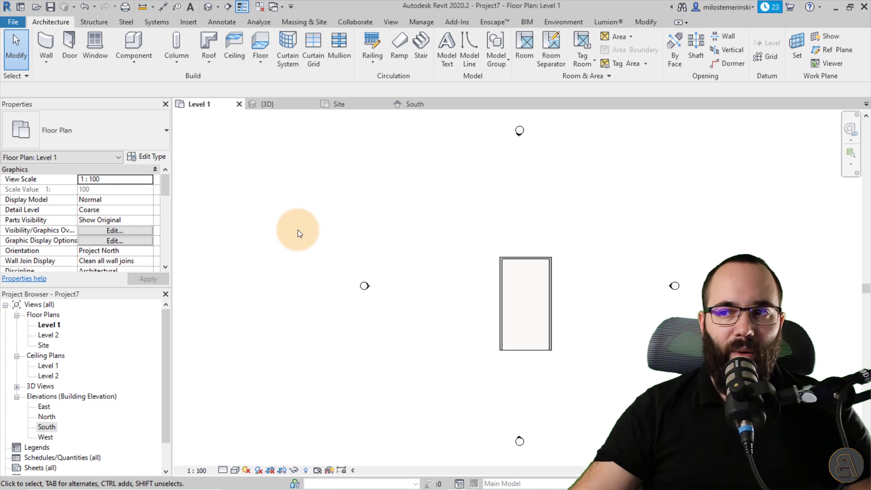
left_click(221, 7)
left_click(231, 43)
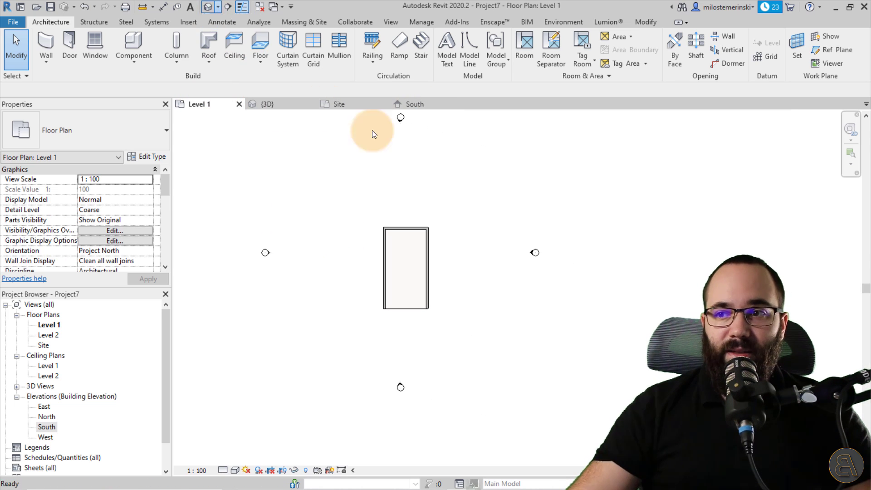
left_click(421, 311)
left_click(370, 180)
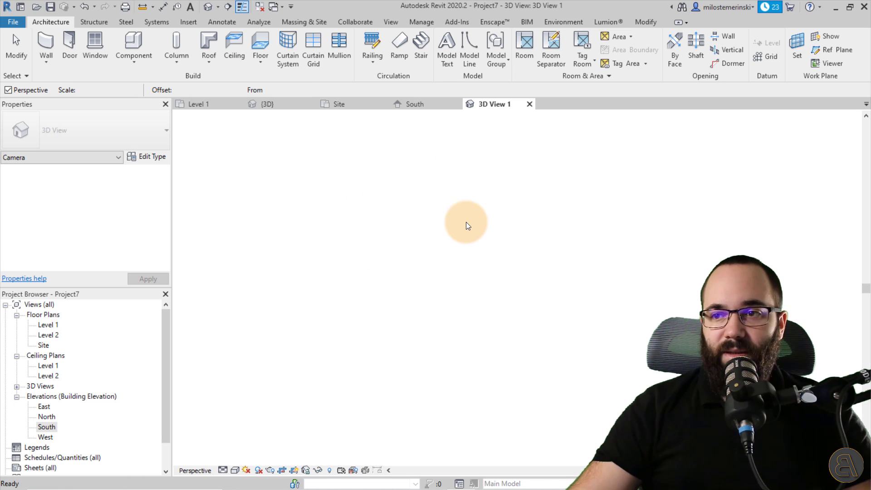
left_click(506, 266)
scroll(508, 266, "up", 1)
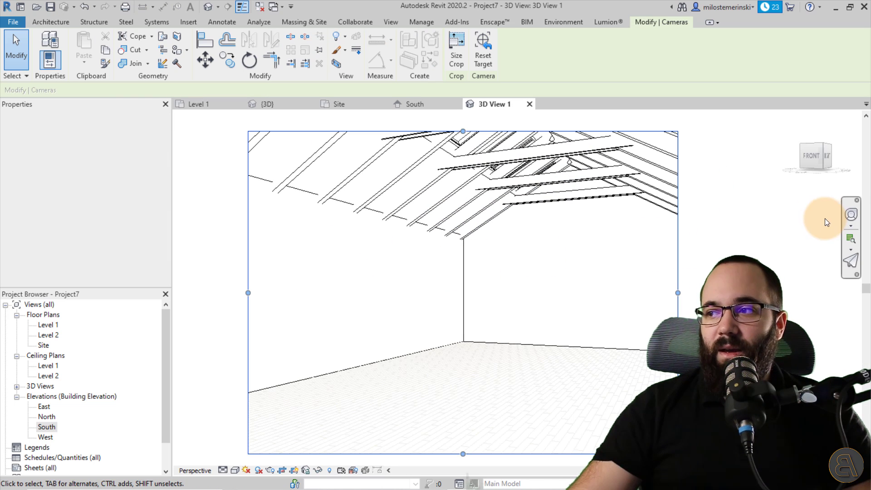
left_click(851, 217)
mouse_move(545, 286)
left_mouse_down()
mouse_move(467, 290)
mouse_move(508, 279)
mouse_move(483, 226)
left_mouse_up()
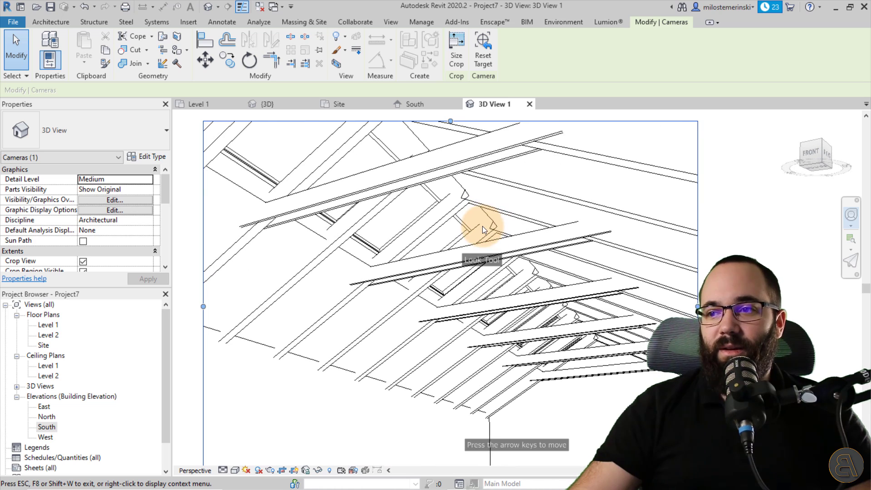
left_click(520, 187)
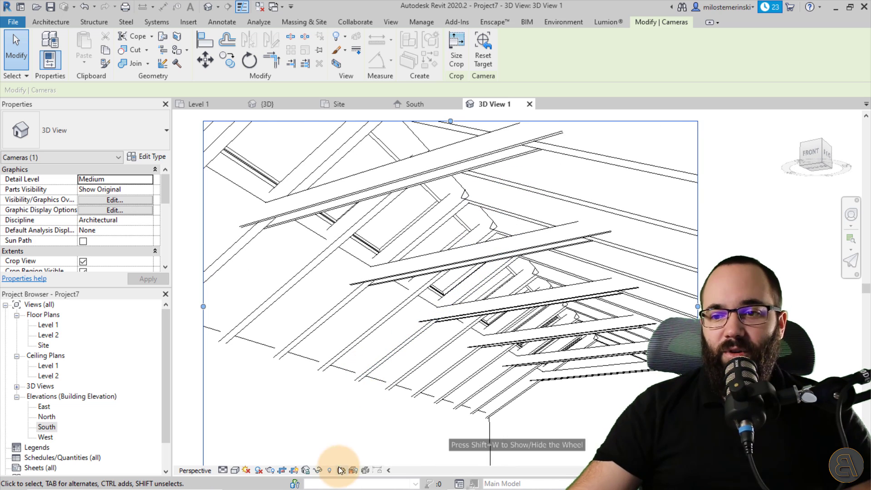
Step: Enable anti-aliasing and cast shadows, with sun 50, ambient light 40 and shadows 30
left_click(247, 470)
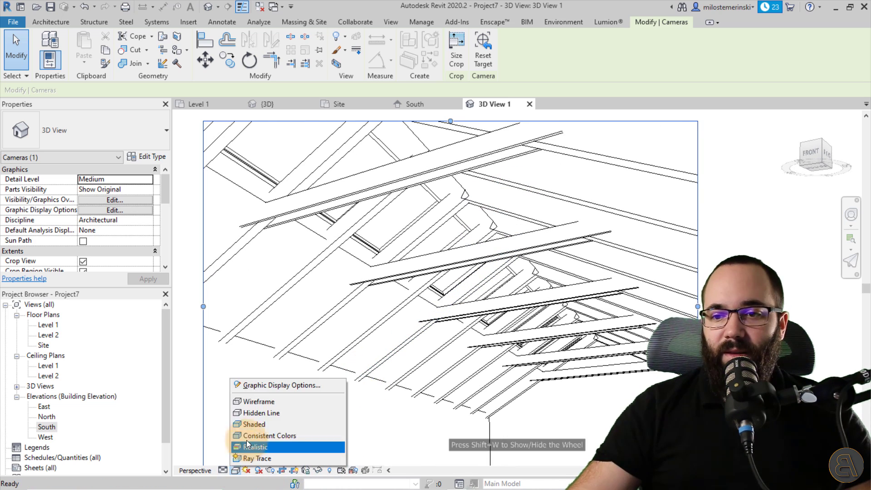
left_click(257, 386)
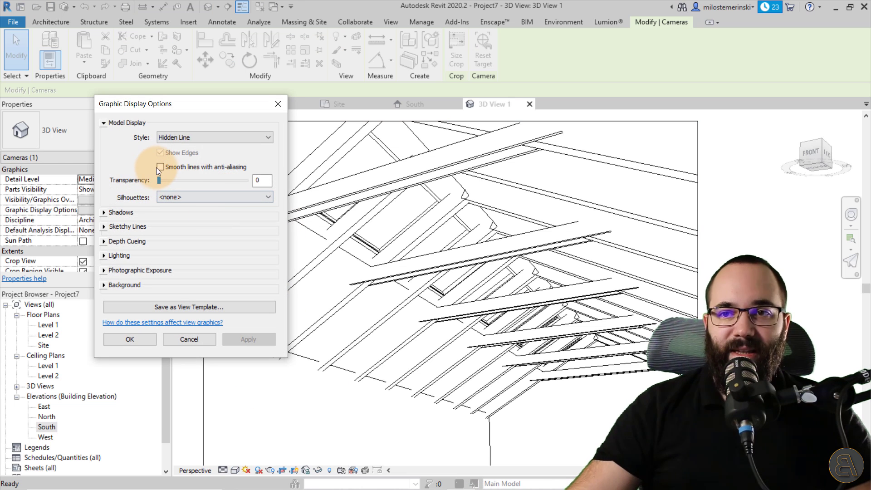
left_click(161, 167)
left_click(109, 212)
left_click(162, 220)
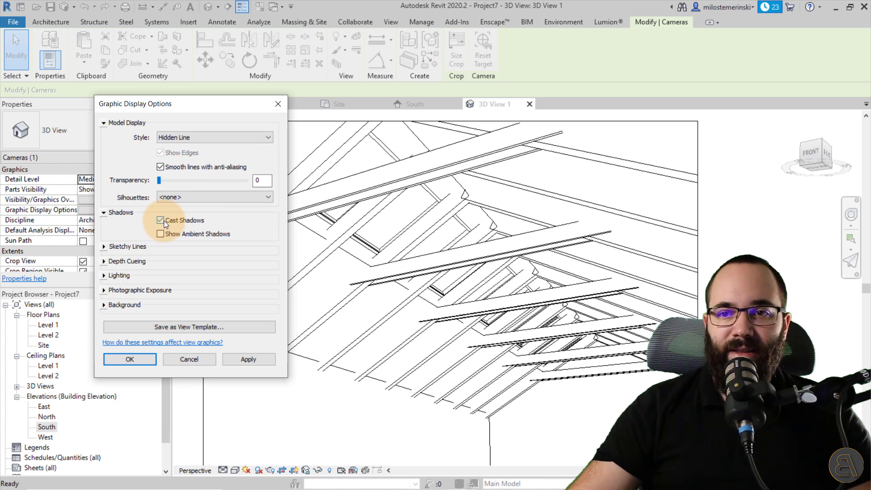
left_click(117, 275)
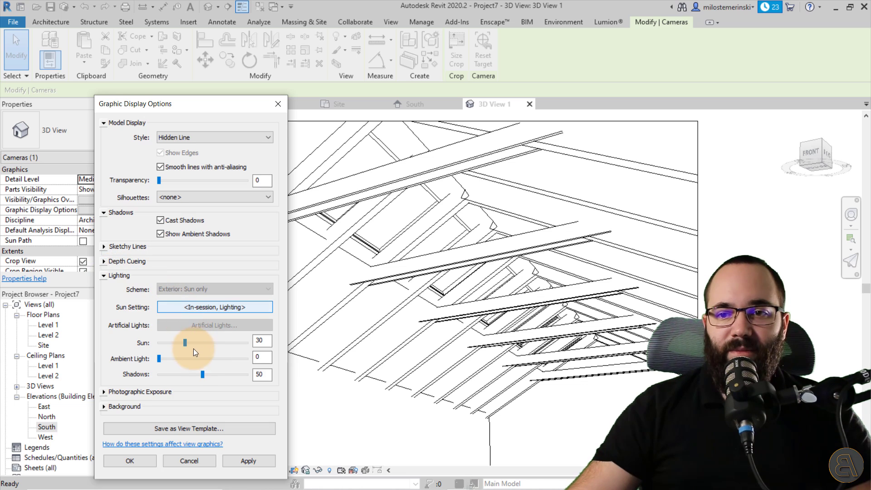
mouse_move(203, 375)
left_mouse_down()
mouse_move(184, 375)
mouse_move(193, 359)
left_mouse_up()
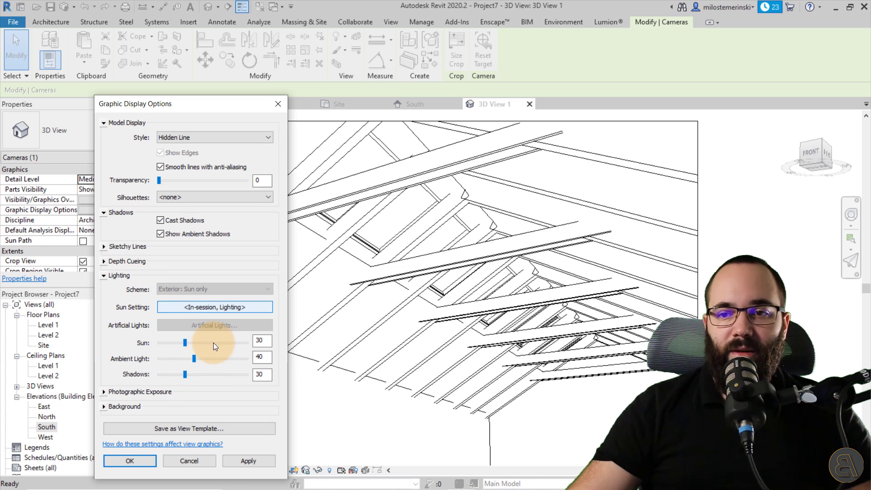
left_click(214, 342)
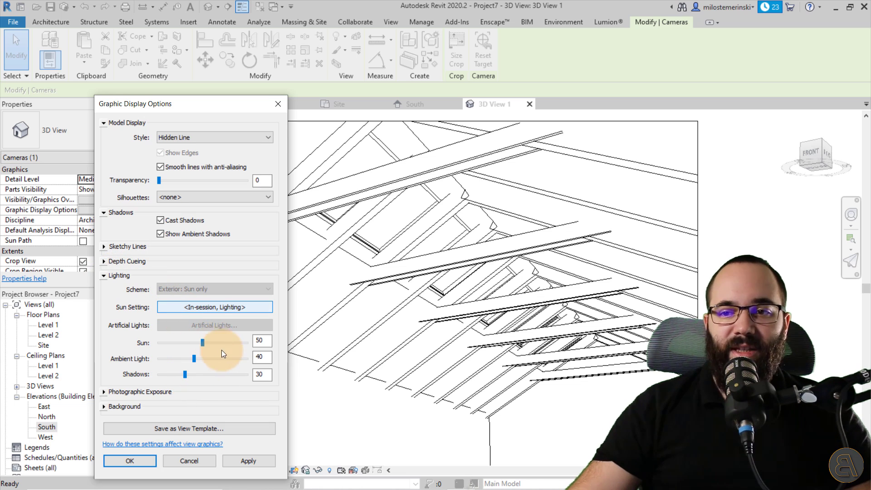
left_click(237, 461)
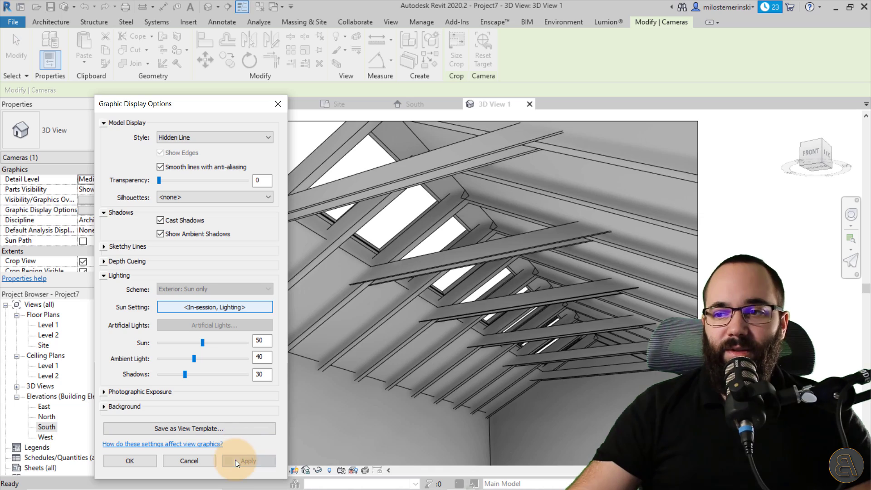
left_click(130, 461)
middle_click_drag(417, 347, 390, 329)
scroll(391, 328, "down", 2)
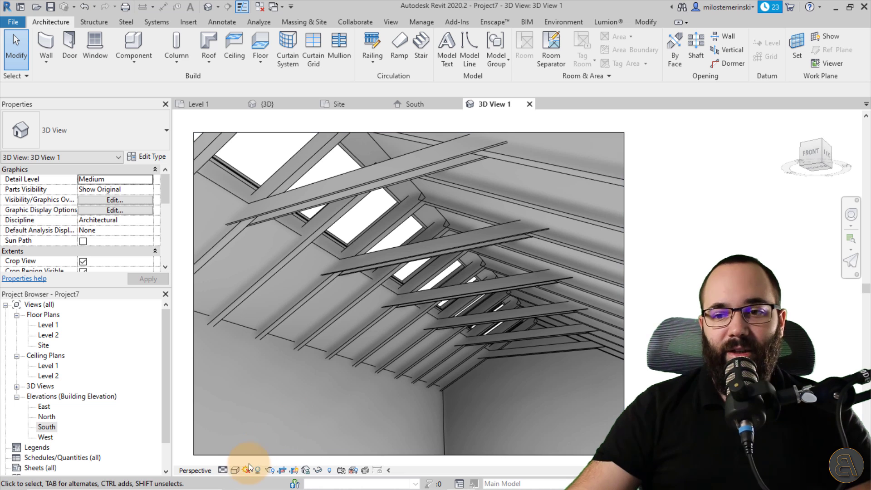
Step: Apply the Sunlight from Top Left sun preset (azimuth 225°, altitude 35°) to the camera view
left_click(245, 468)
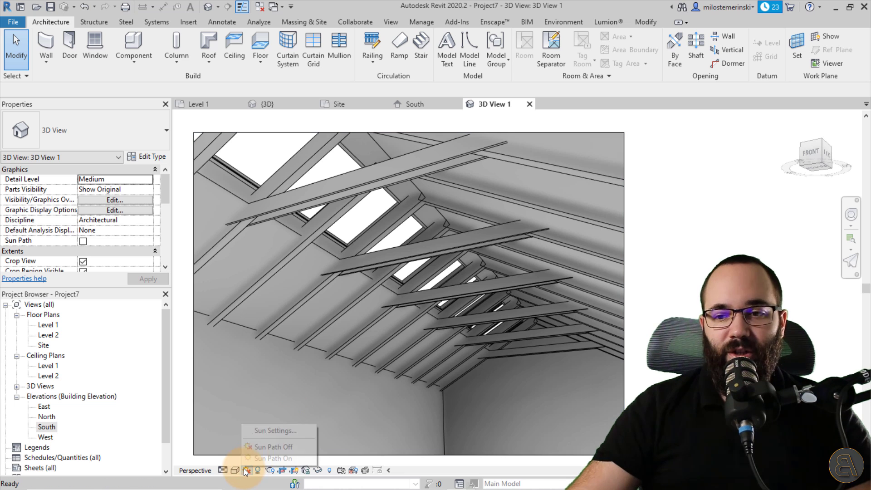
left_click(263, 435)
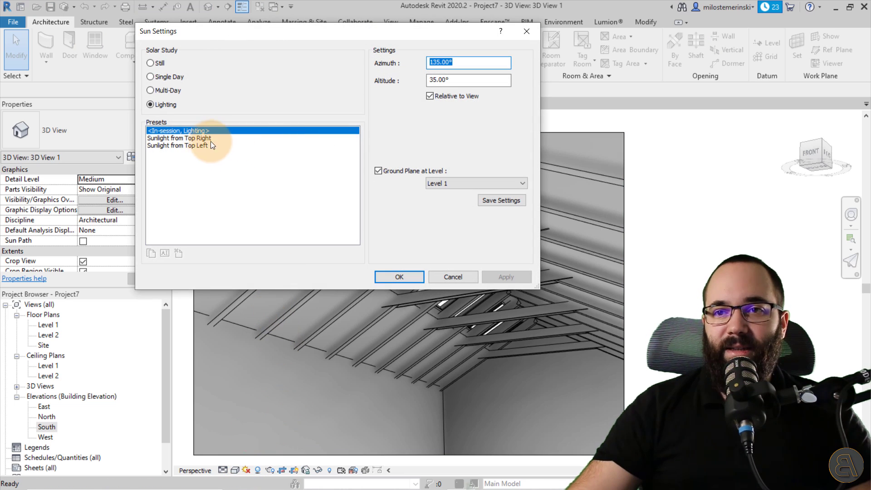
left_click(211, 145)
left_click(504, 277)
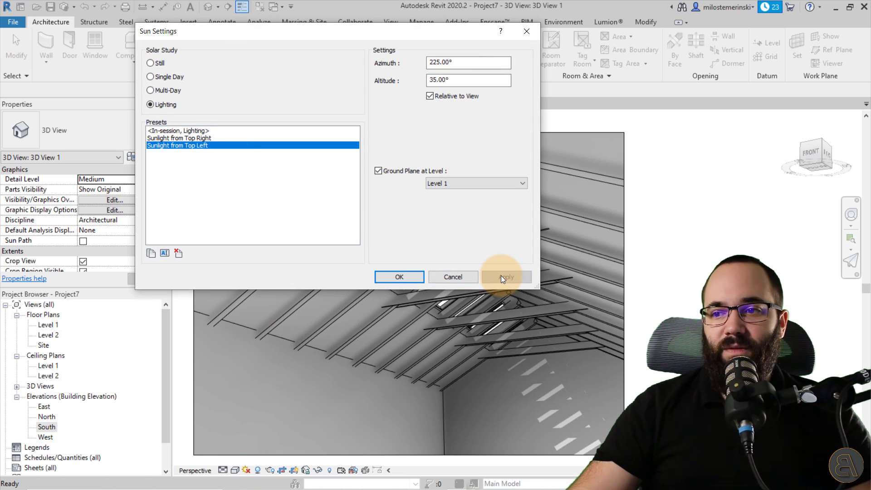
left_click(401, 280)
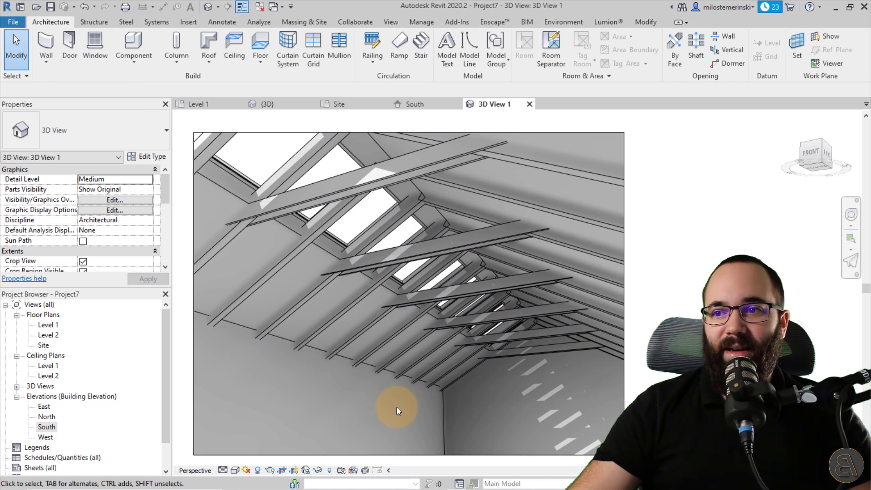
scroll(373, 348, "up", 2)
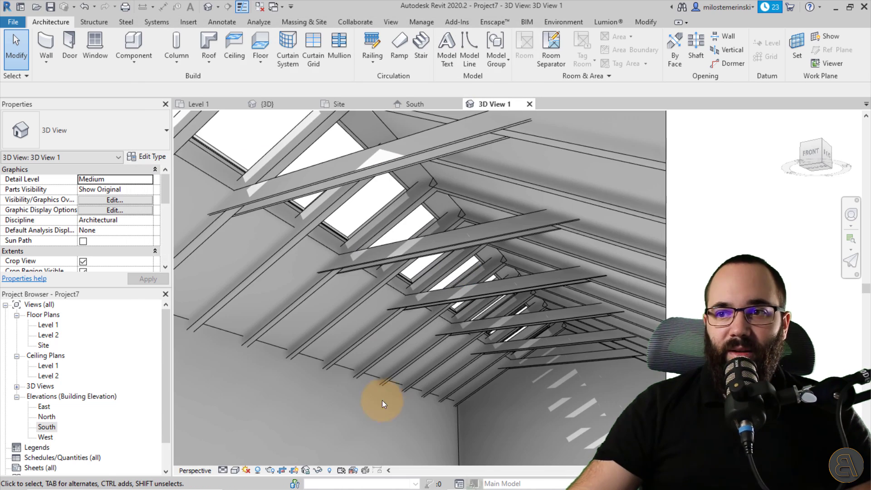